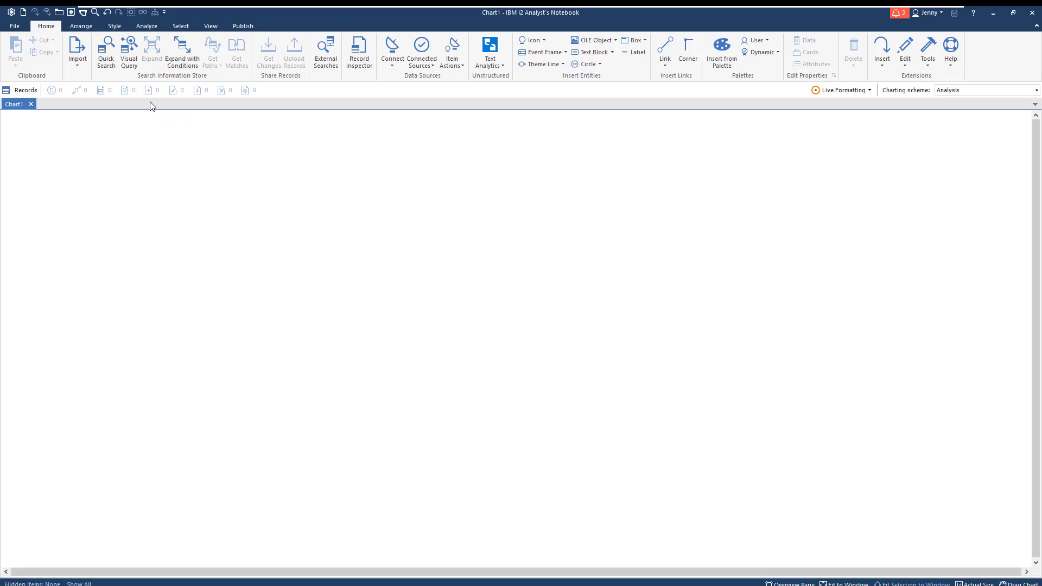
# Step: Quick-search the Information Store for all records using '*'
pyautogui.click(106, 52)
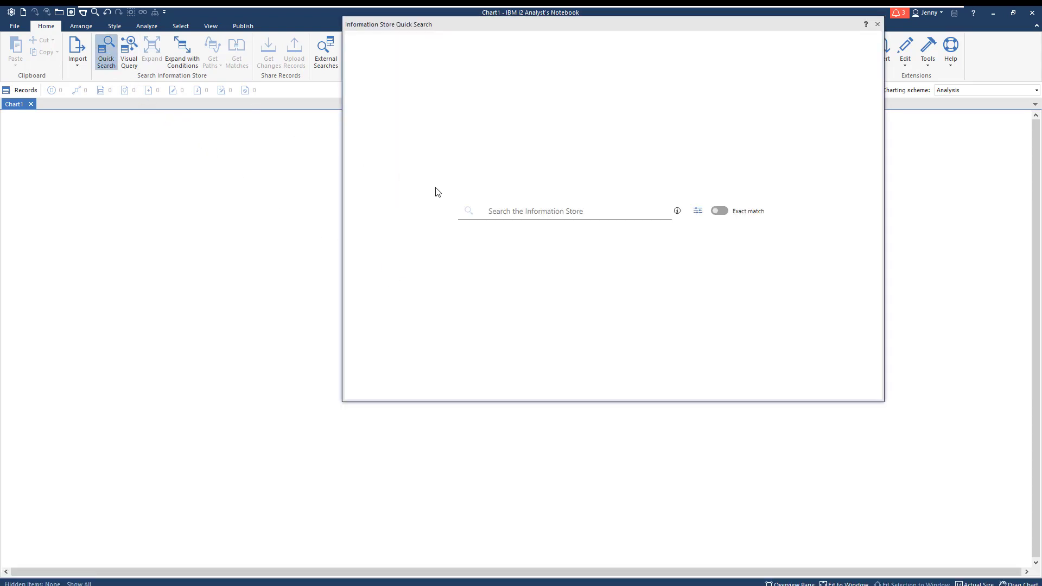
pyautogui.click(514, 210)
pyautogui.write('*')
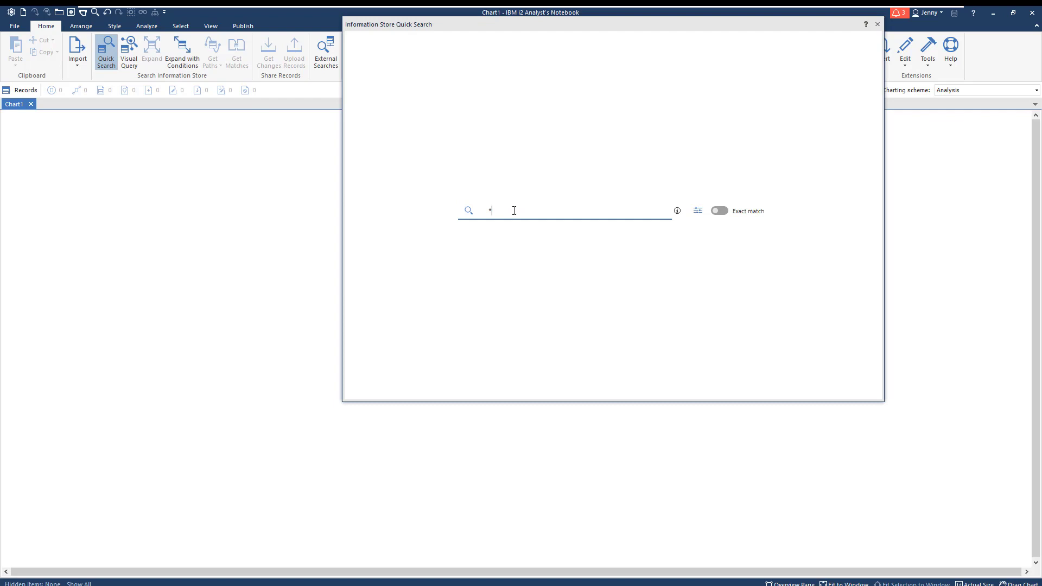
pyautogui.press('Return')
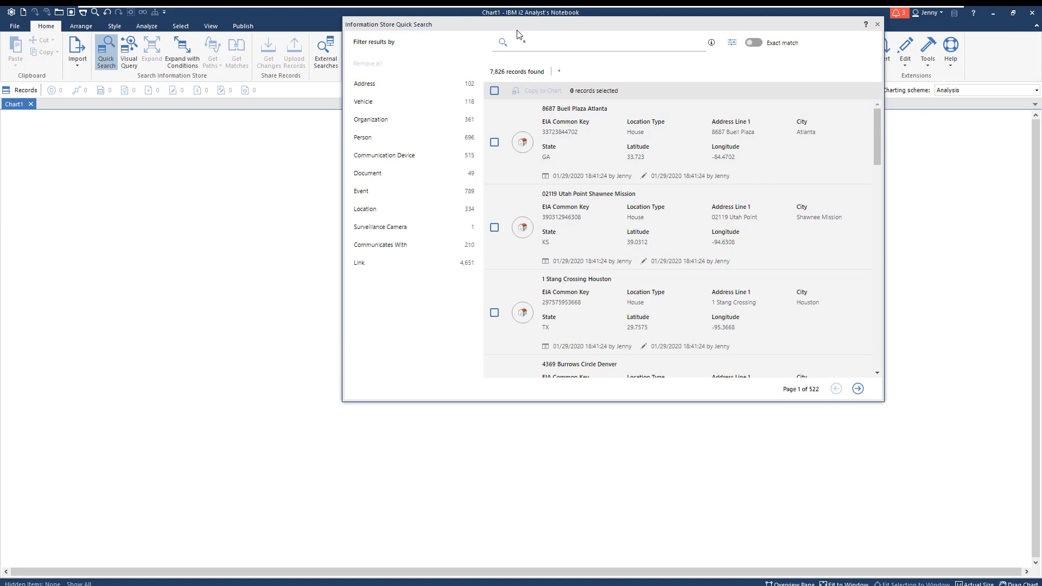
pyautogui.moveTo(517, 34); pyautogui.dragTo(332, 97)
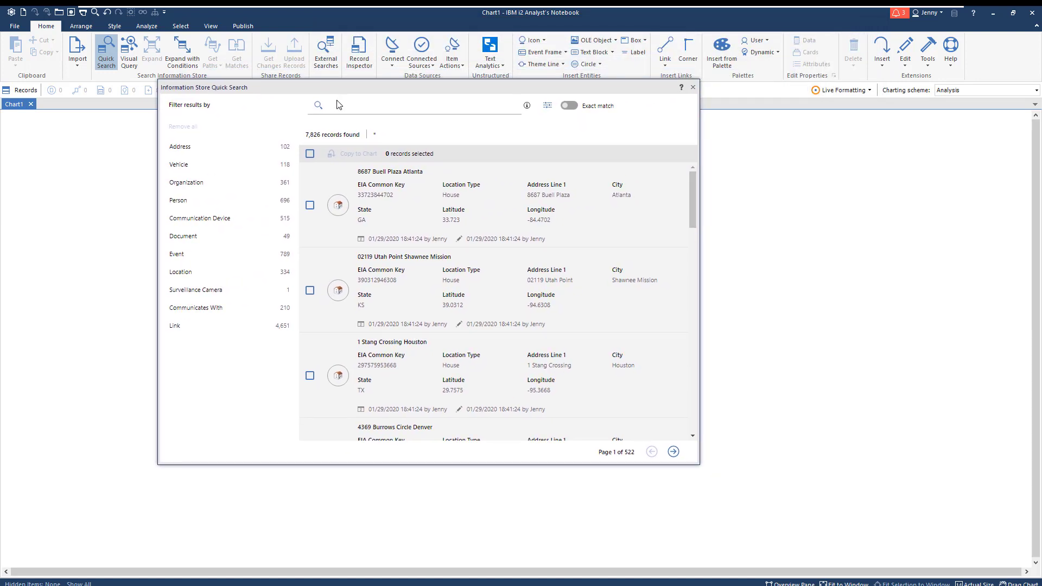
# Step: Filter the search results to Address records, then to Person records instead
pyautogui.click(258, 154)
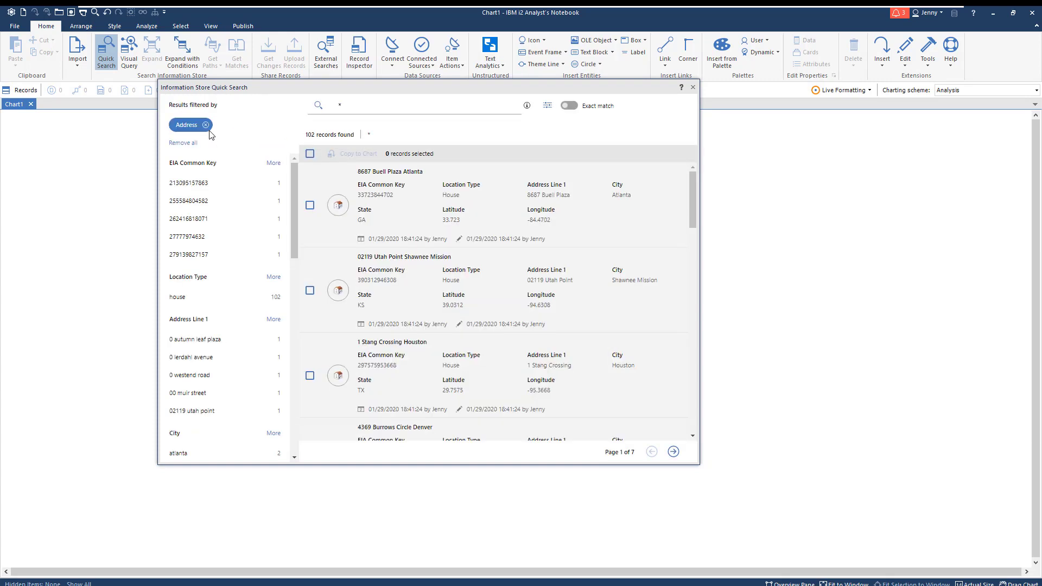
pyautogui.click(205, 125)
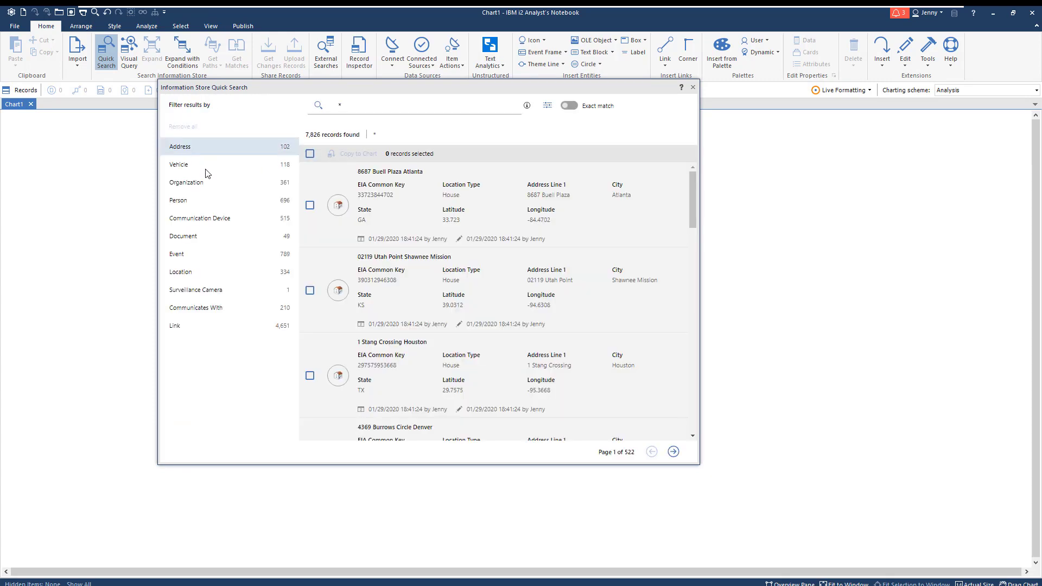
pyautogui.click(200, 200)
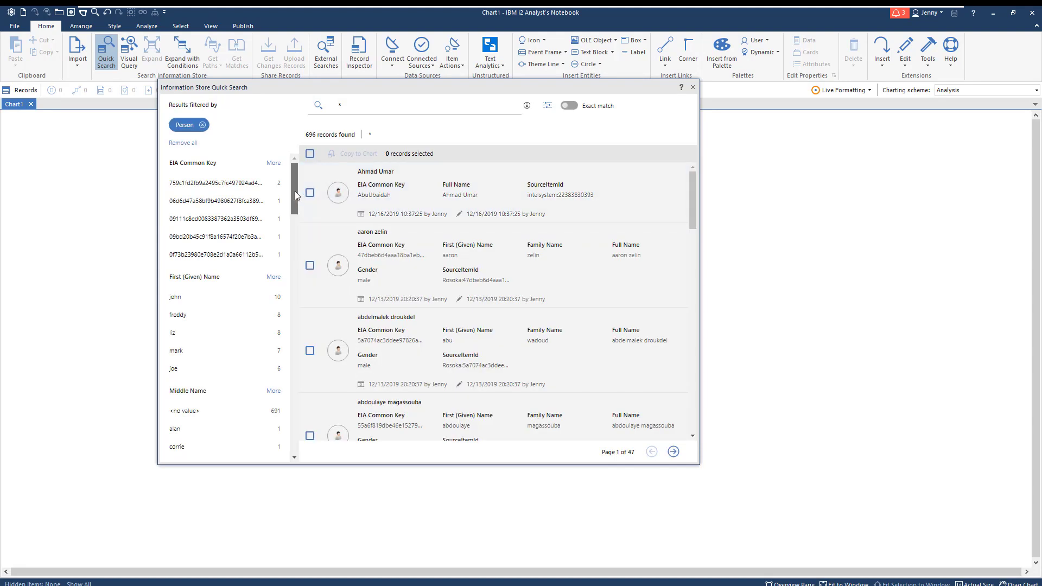
pyautogui.moveTo(294, 191); pyautogui.dragTo(292, 214)
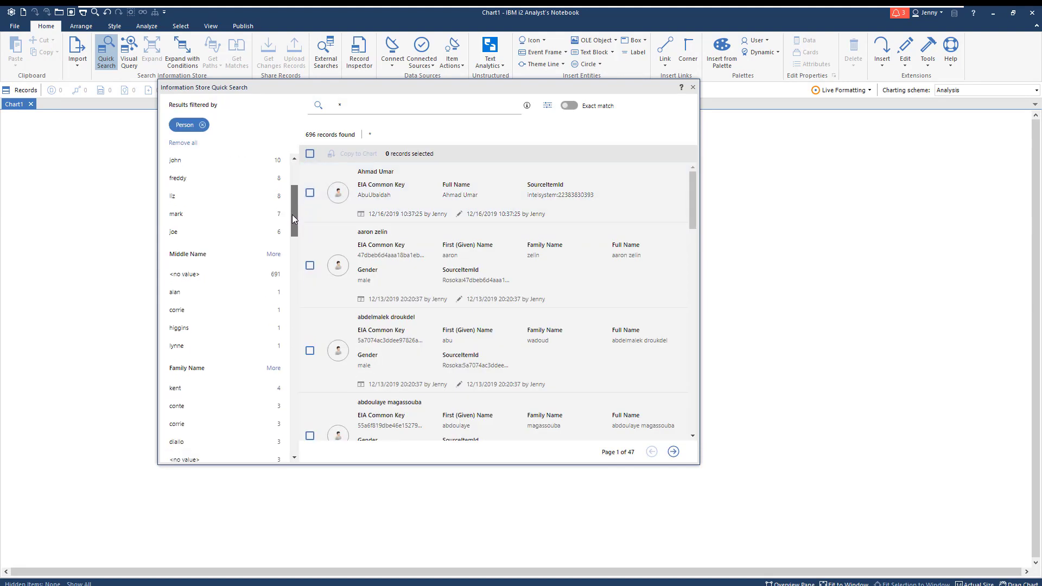
# Step: Search for 'lime', then clear the search term and close quick search
pyautogui.click(306, 114)
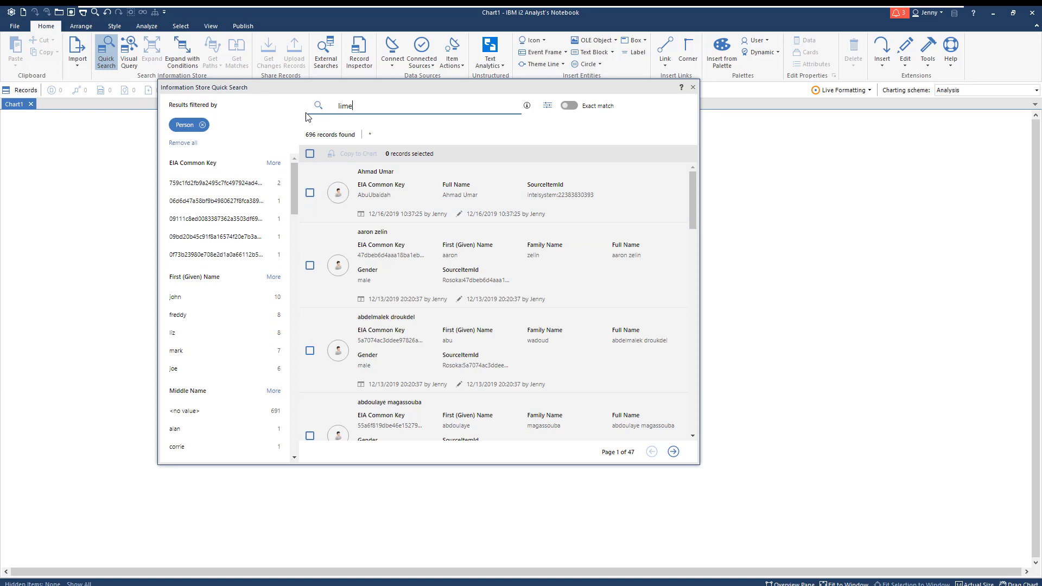
pyautogui.press('Return')
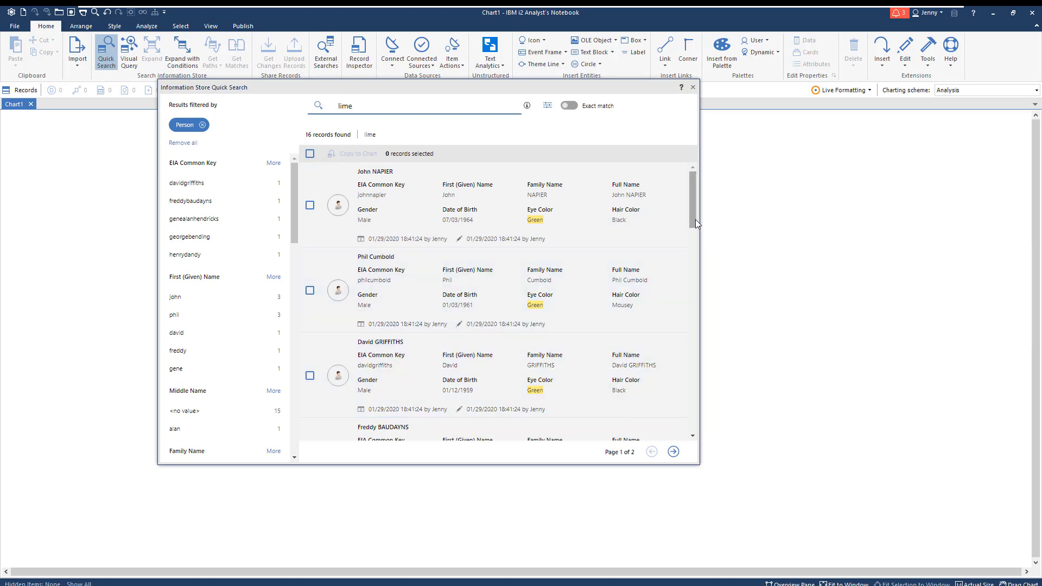
pyautogui.moveTo(694, 219)
pyautogui.mouseDown()
pyautogui.moveTo(709, 367)
pyautogui.moveTo(703, 194)
pyautogui.mouseUp()
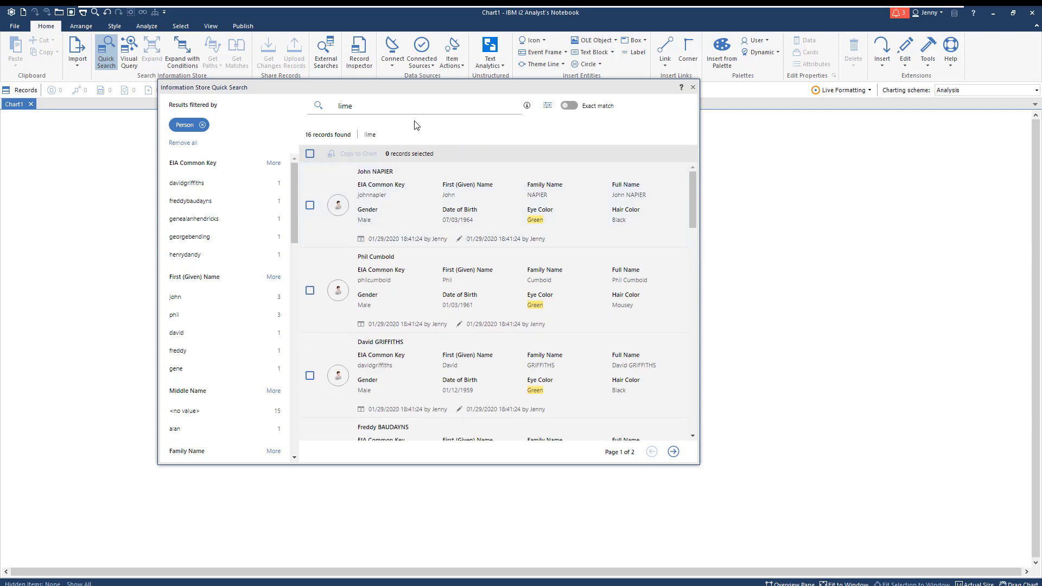
pyautogui.moveTo(351, 107); pyautogui.dragTo(332, 113)
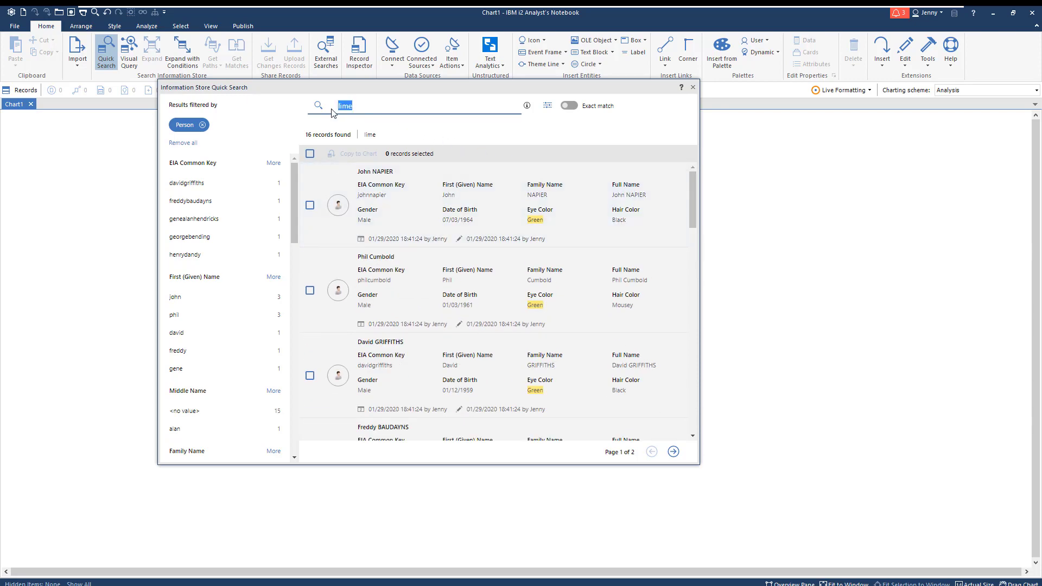
pyautogui.press('BackSpace')
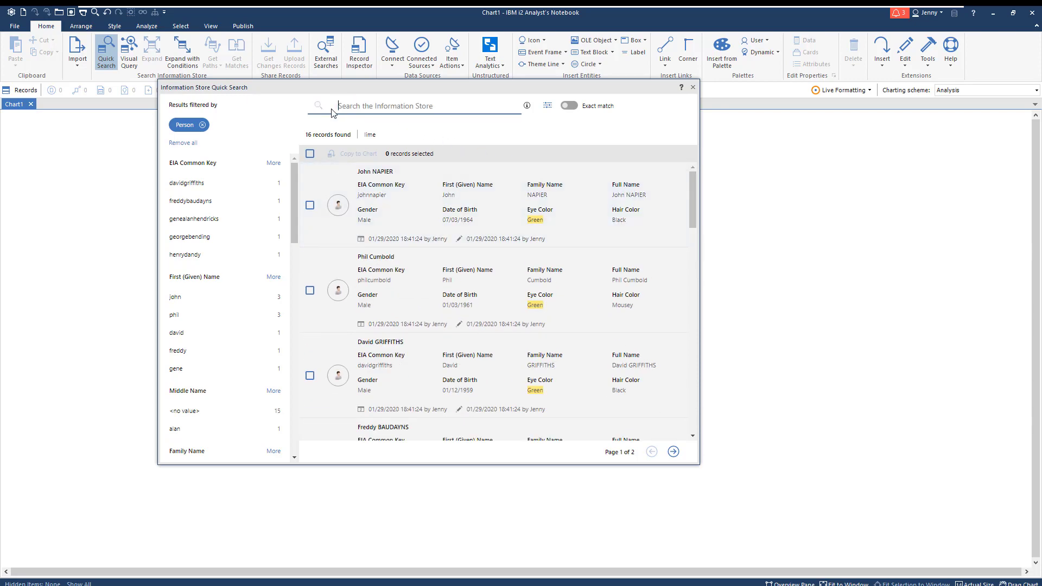
pyautogui.click(693, 87)
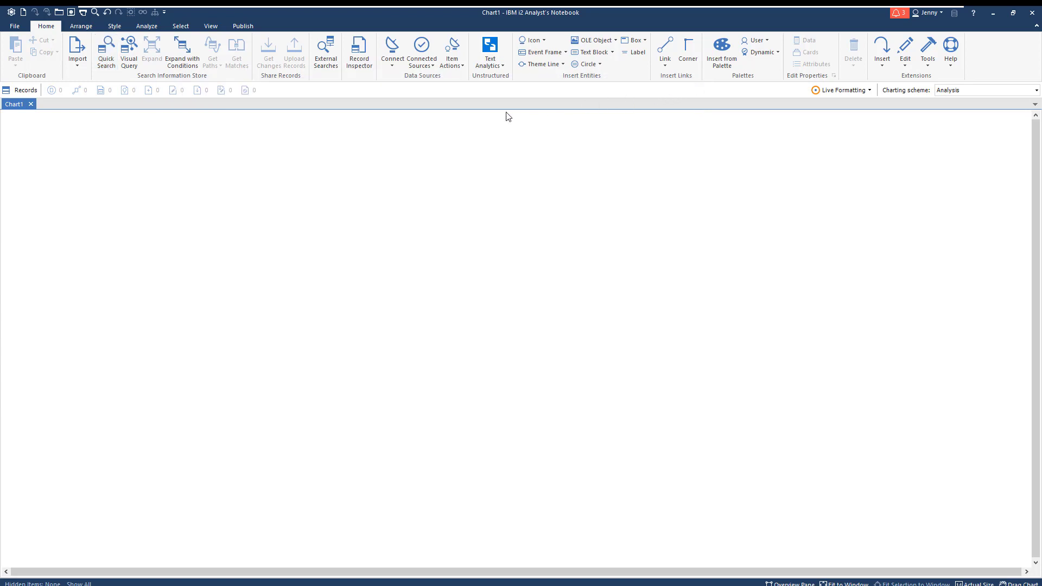
# Step: Start a new visual query and enlarge its window
pyautogui.click(124, 48)
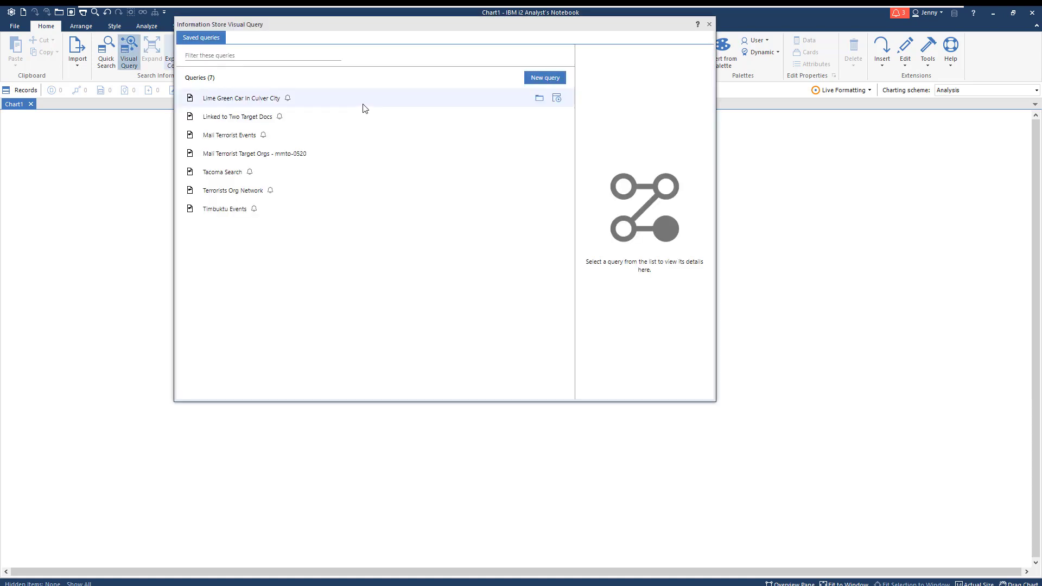
pyautogui.click(547, 78)
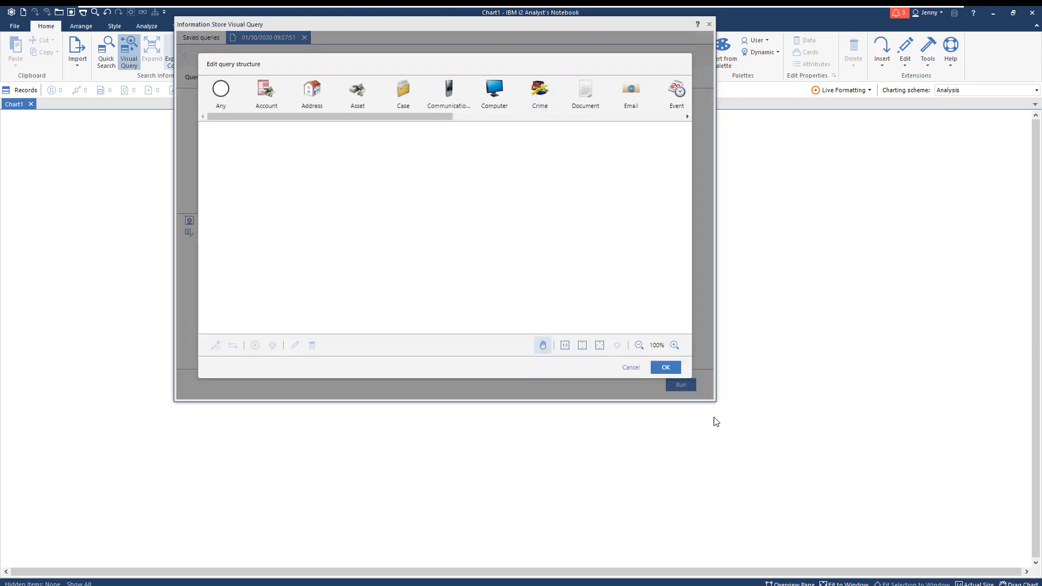
pyautogui.moveTo(712, 400); pyautogui.dragTo(876, 488)
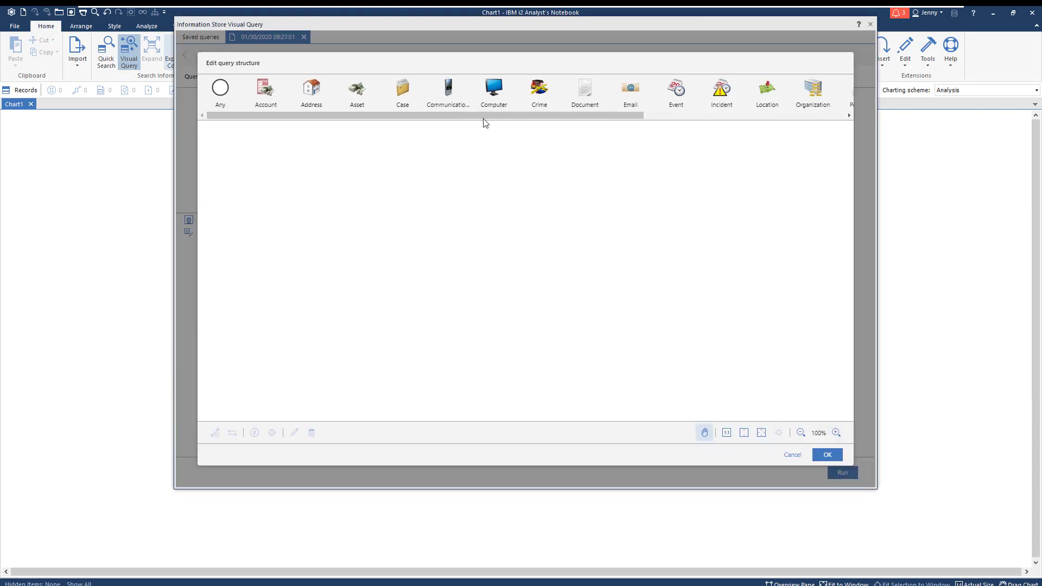
pyautogui.hscroll(5, 489, 122)
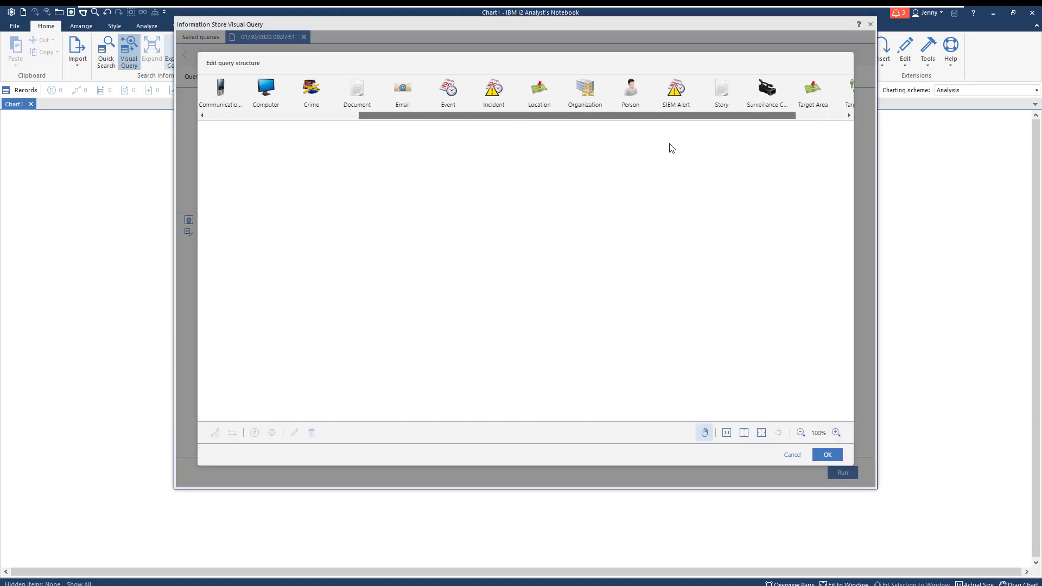
pyautogui.hscroll(2, 671, 148)
# Step: Place Person 1, Vehicle 1 to its right, and Address 1 to its left on the query canvas
pyautogui.moveTo(559, 106); pyautogui.dragTo(396, 230)
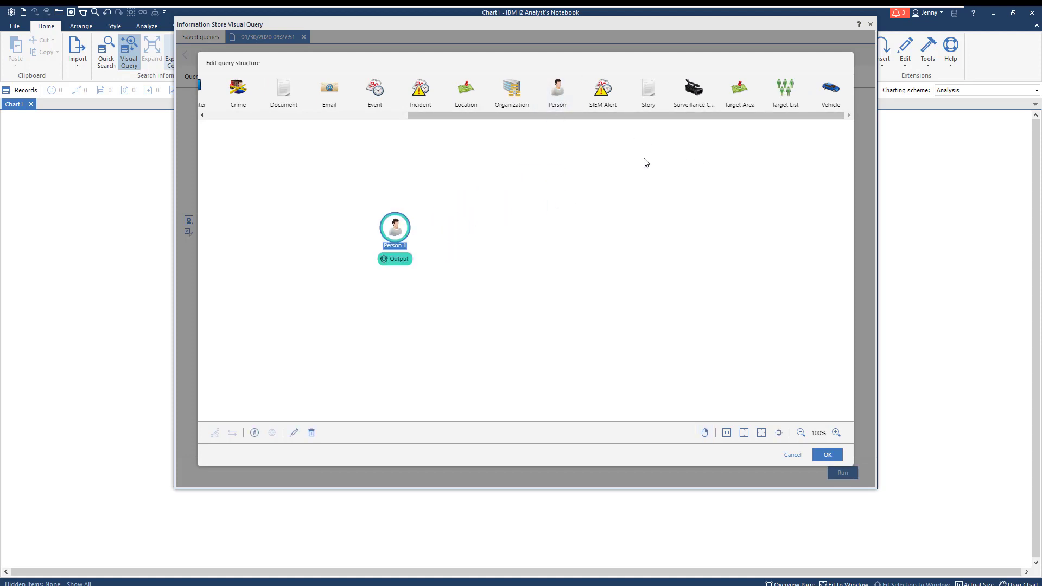
pyautogui.moveTo(830, 94); pyautogui.dragTo(477, 225)
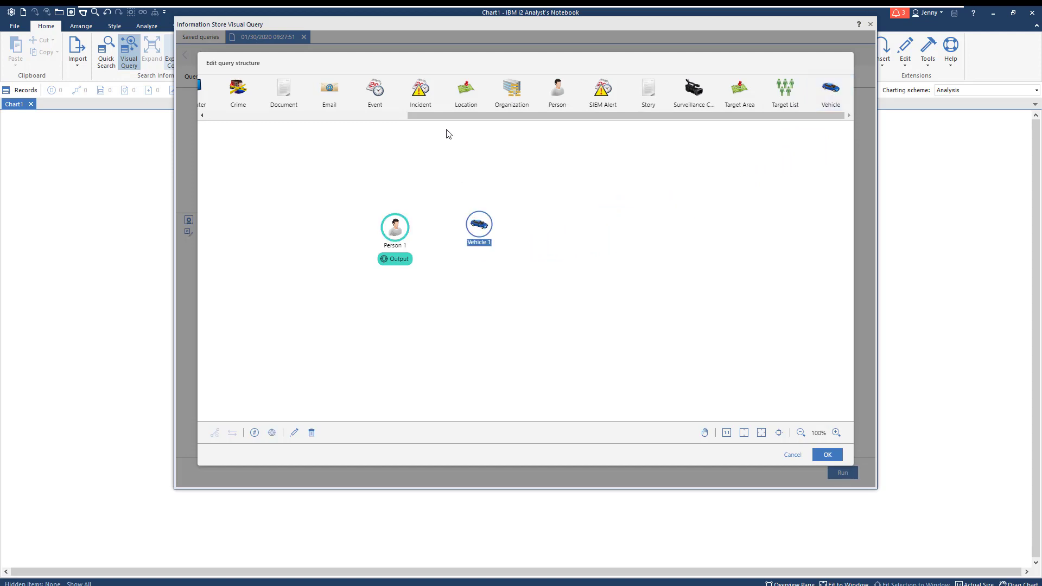
pyautogui.moveTo(448, 120); pyautogui.dragTo(192, 162)
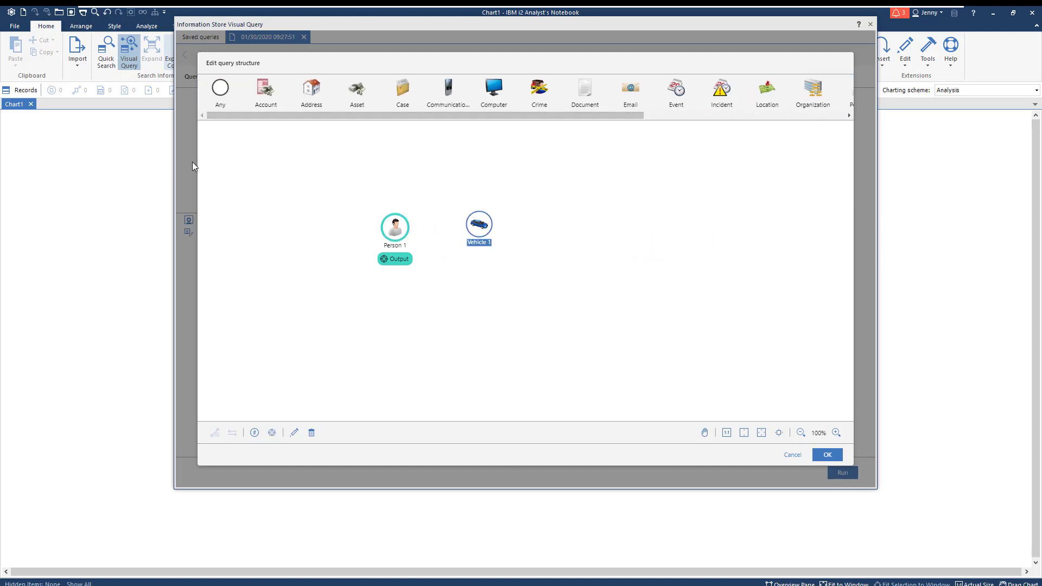
pyautogui.moveTo(311, 91); pyautogui.dragTo(292, 228)
# Step: Connect Address 1 and Vehicle 1 to Person 1 with Any links
pyautogui.keyDown('ctrl'); pyautogui.click(401, 232); pyautogui.keyUp('ctrl')
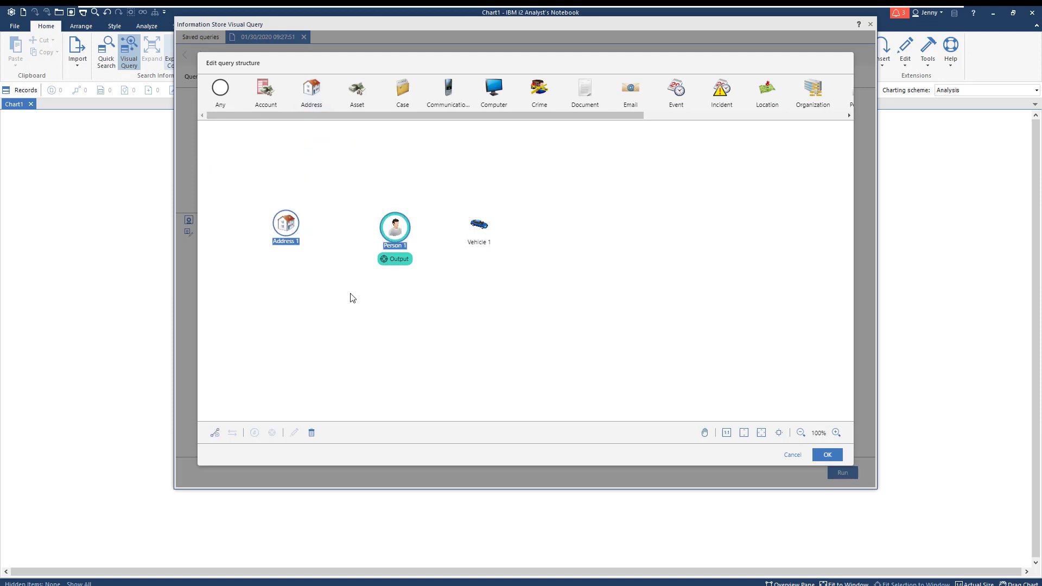
pyautogui.click(215, 433)
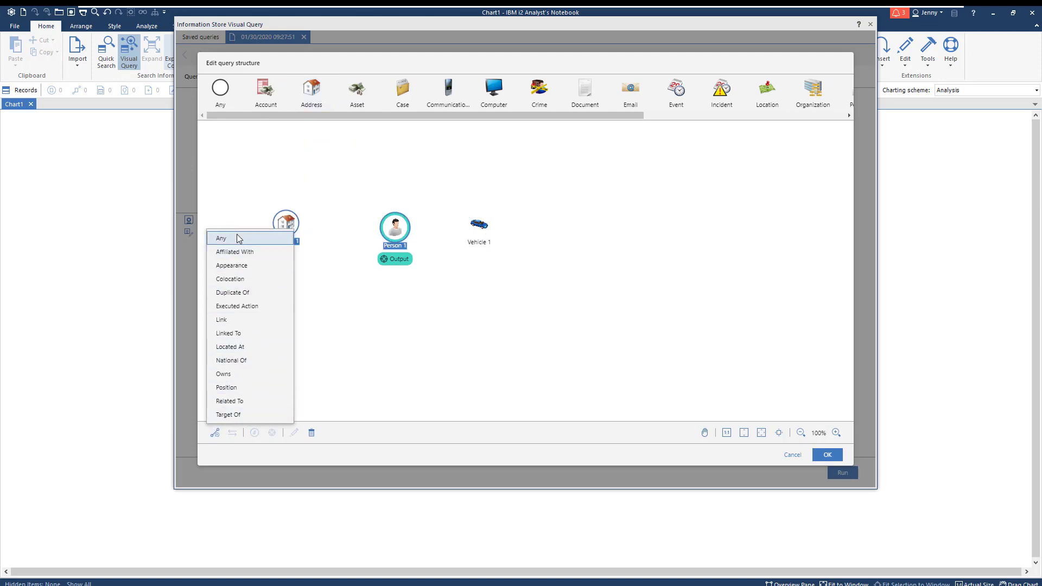
pyautogui.click(259, 240)
pyautogui.click(394, 232)
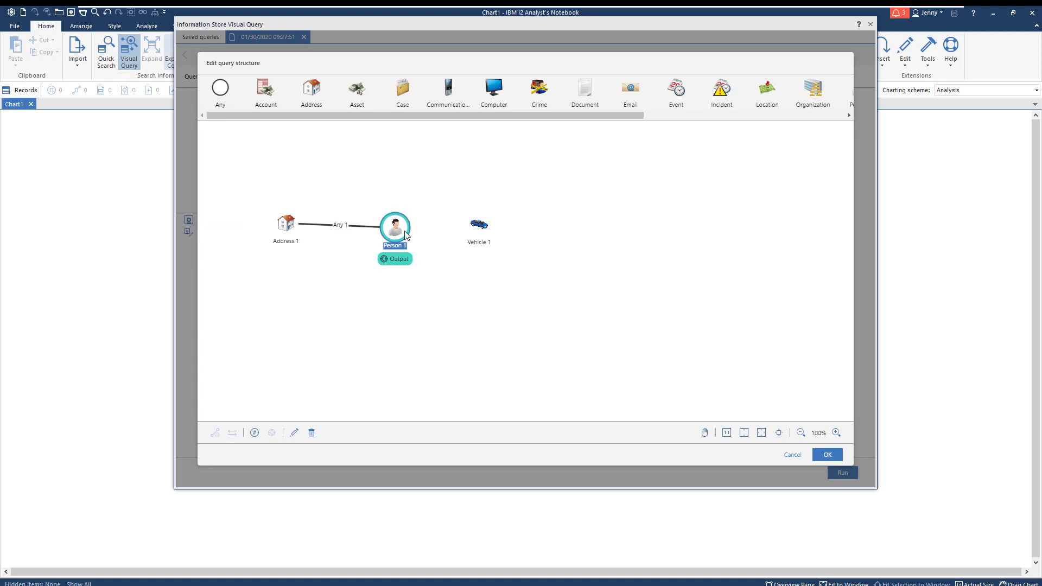
pyautogui.keyDown('ctrl'); pyautogui.click(479, 230); pyautogui.keyUp('ctrl')
pyautogui.click(215, 433)
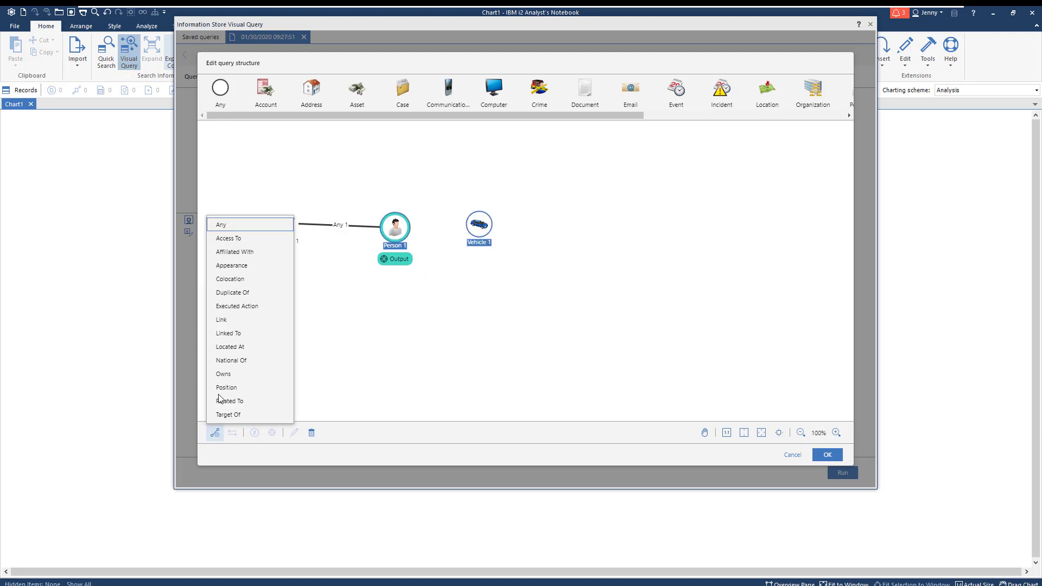
pyautogui.click(240, 226)
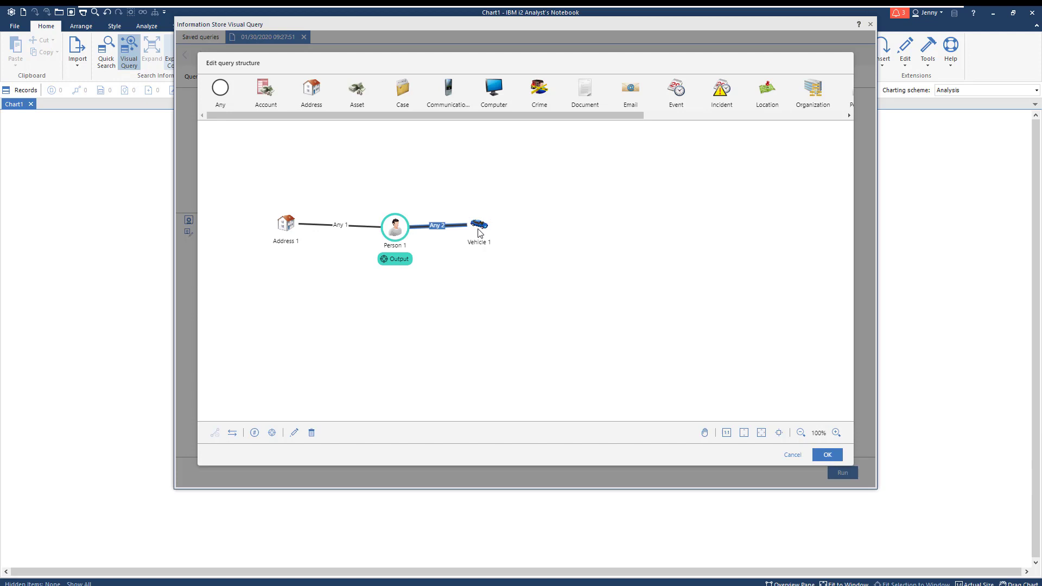
# Step: Give Vehicle 1 a Body Color condition that contains 'Lime'
pyautogui.moveTo(479, 230); pyautogui.dragTo(497, 225)
pyautogui.press('Return')
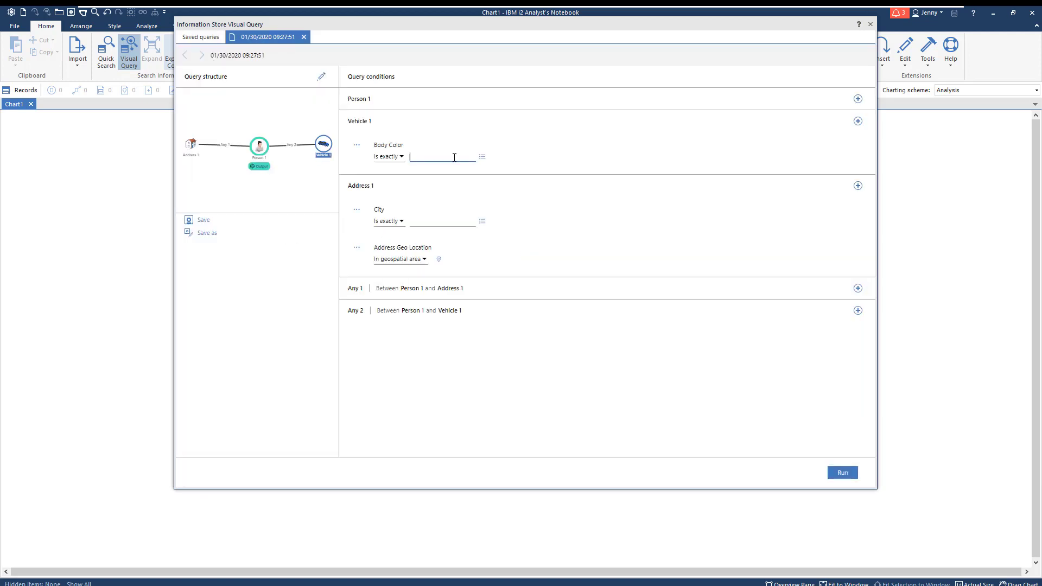
pyautogui.write('Lime')
pyautogui.click(402, 157)
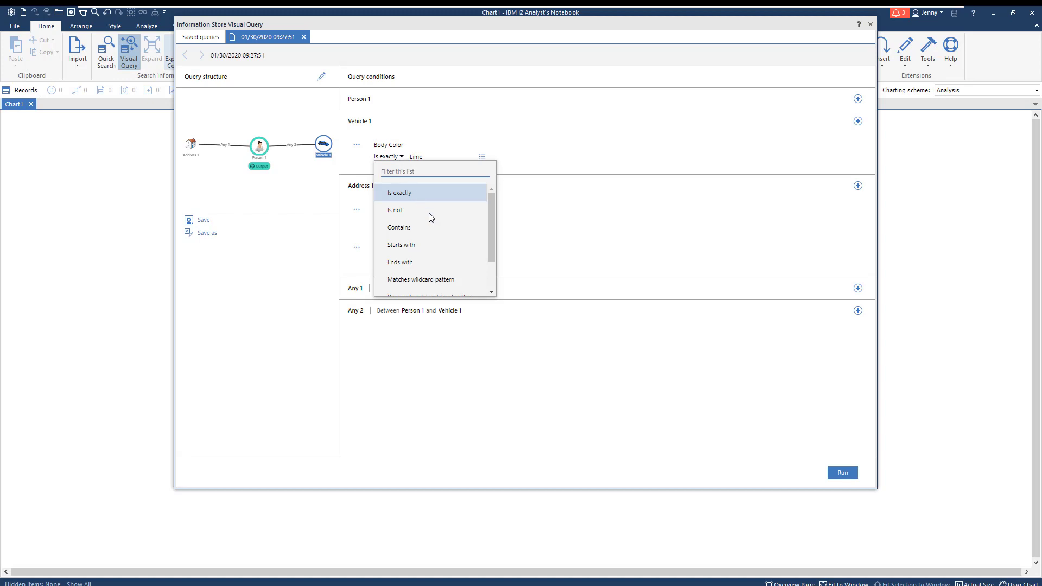
pyautogui.click(433, 230)
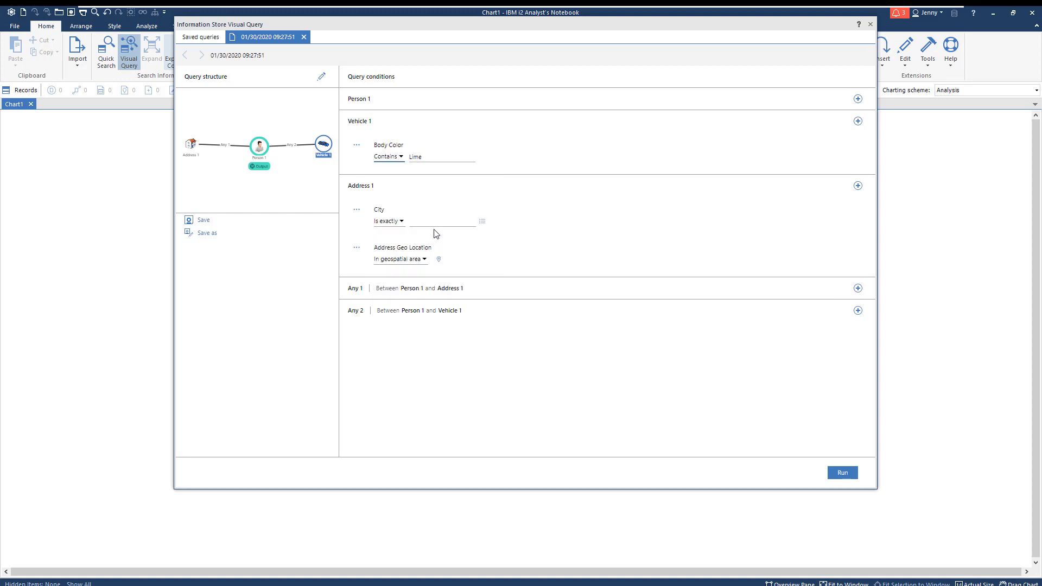
# Step: Switch Address 1's City condition to Contains 'Culver City', then cancel Save as
pyautogui.click(431, 219)
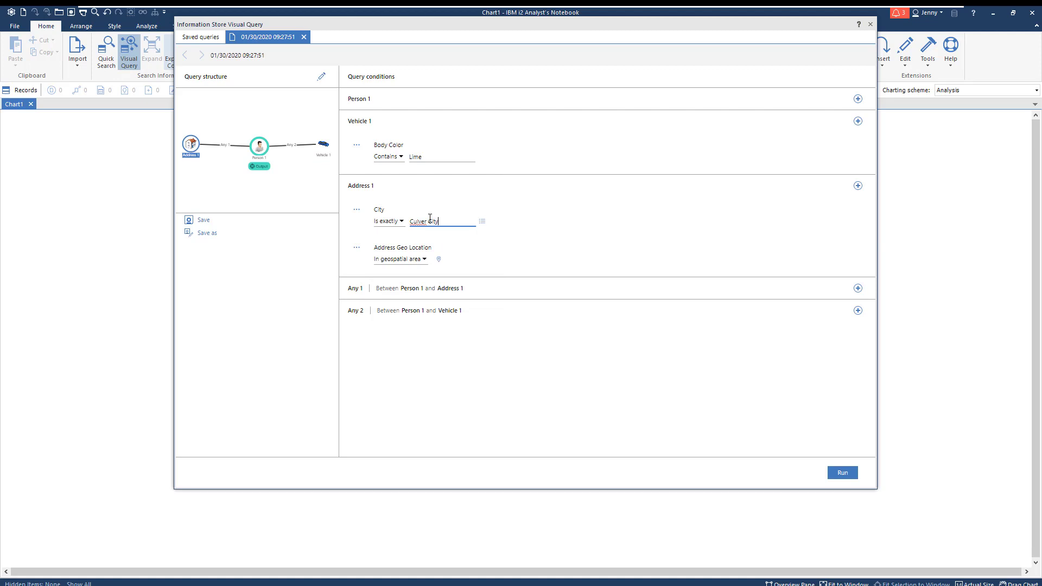
pyautogui.click(403, 221)
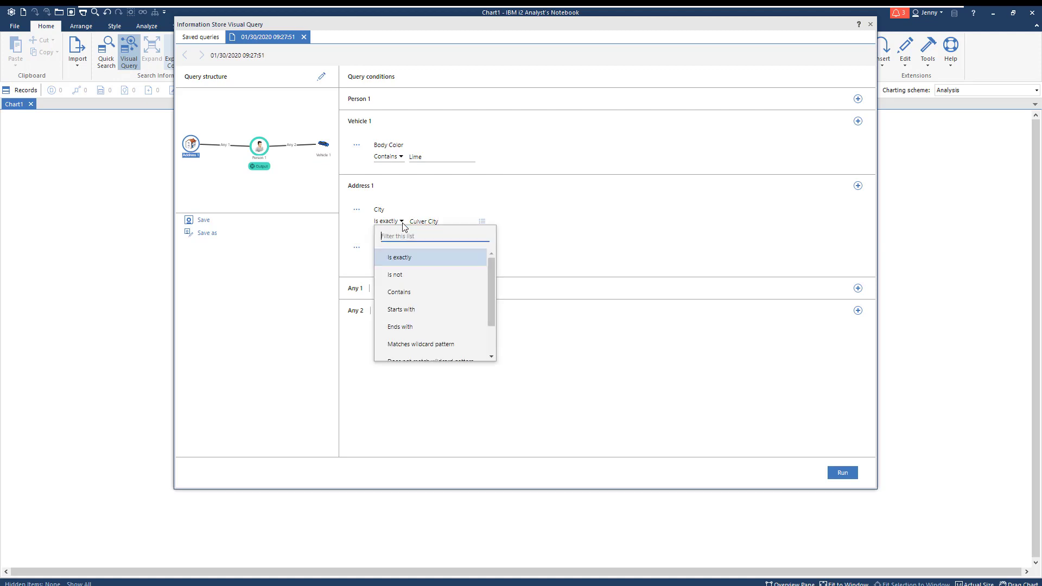
pyautogui.click(411, 291)
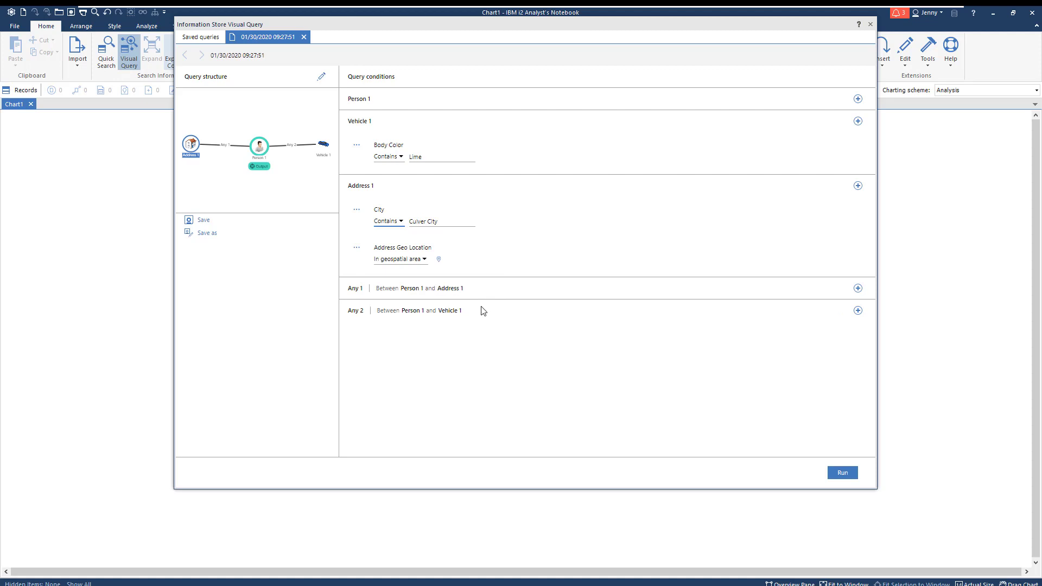
pyautogui.click(209, 236)
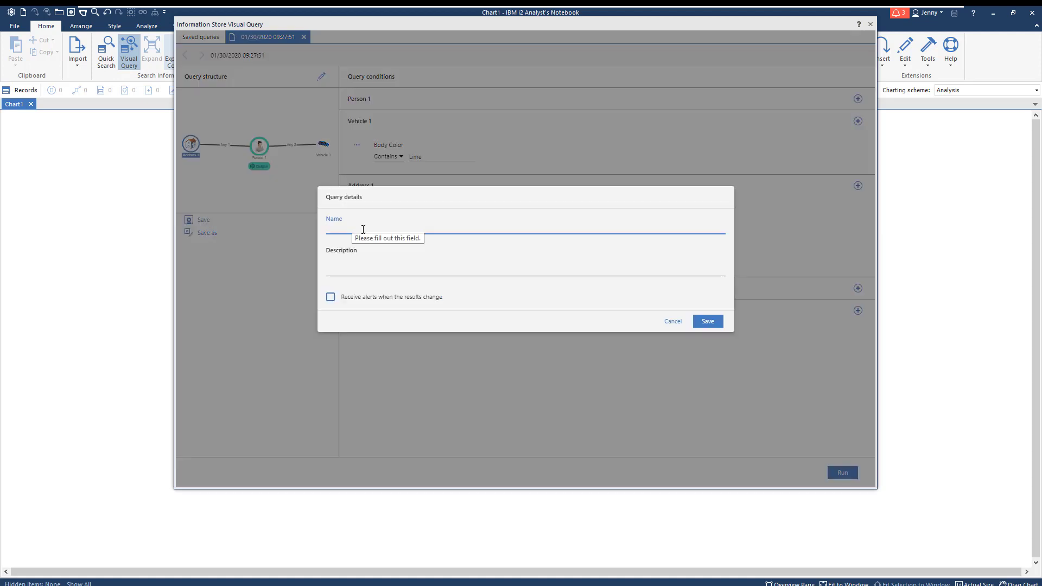
pyautogui.click(671, 321)
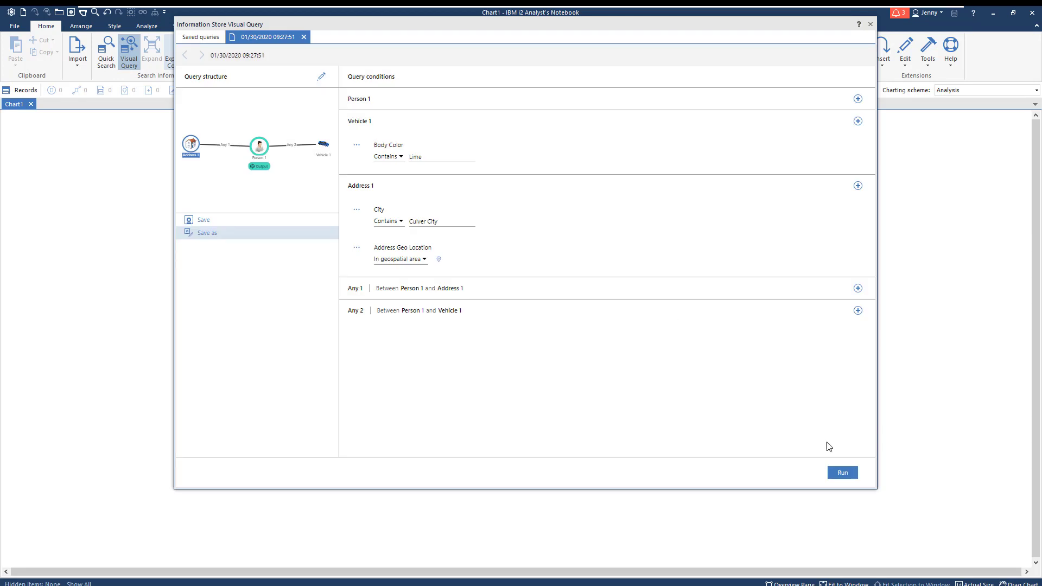
# Step: Run the query and copy all five returned records to the chart
pyautogui.click(845, 474)
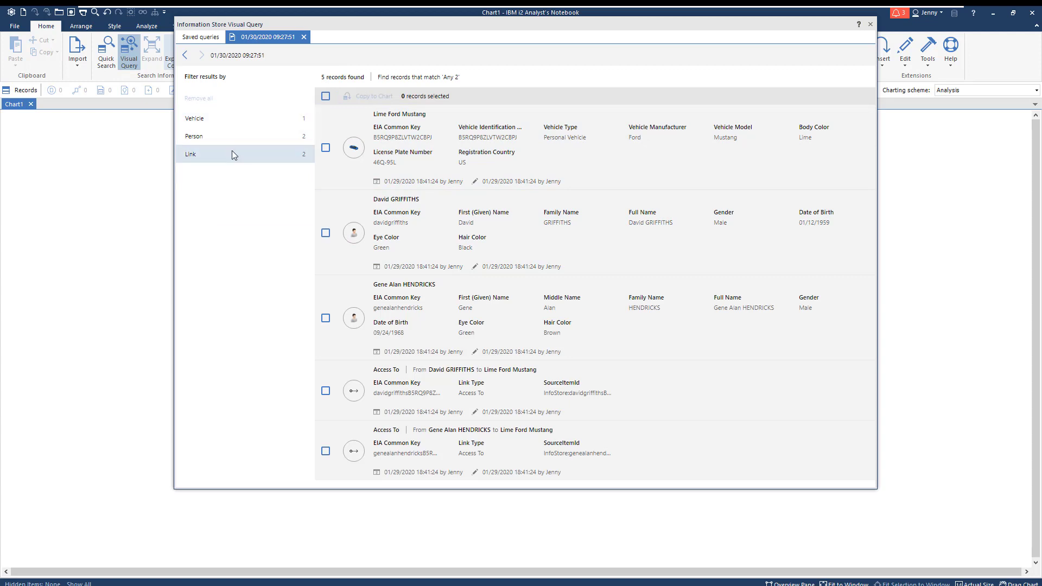
pyautogui.click(324, 96)
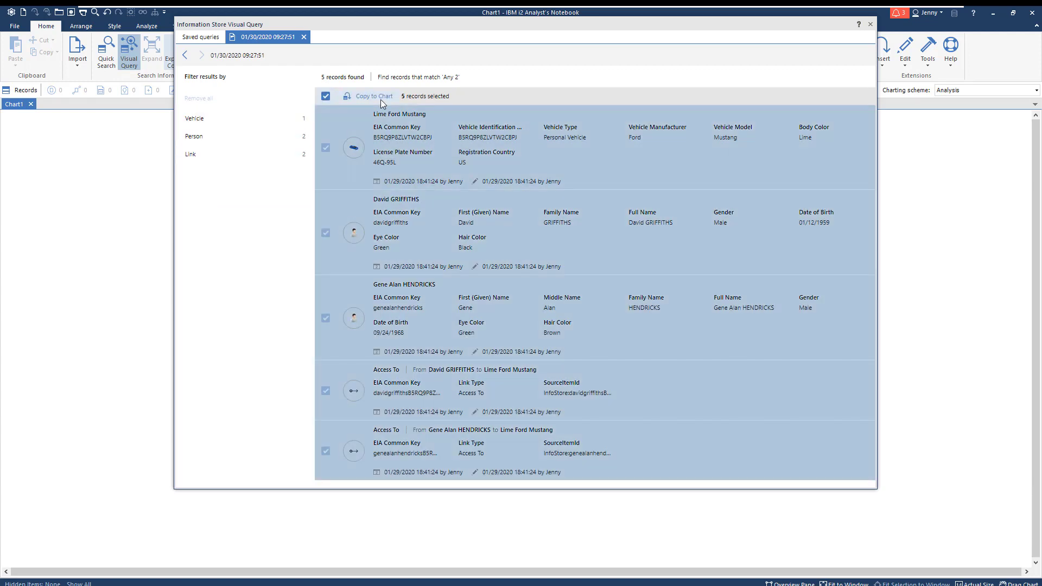
pyautogui.click(380, 99)
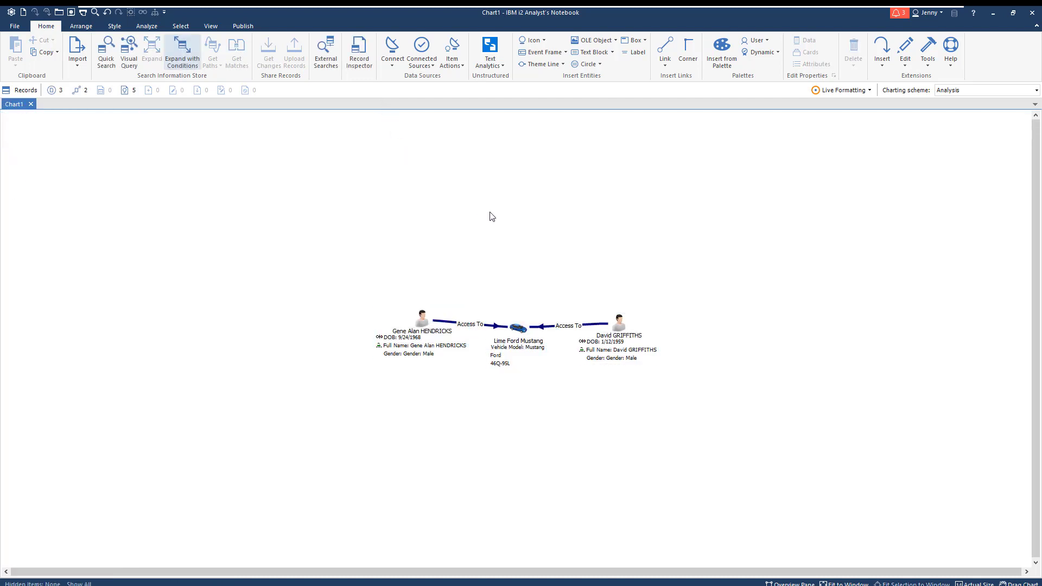
# Step: Raise the Lime Ford Mustang above the two people and select both people
pyautogui.moveTo(522, 313); pyautogui.dragTo(521, 264)
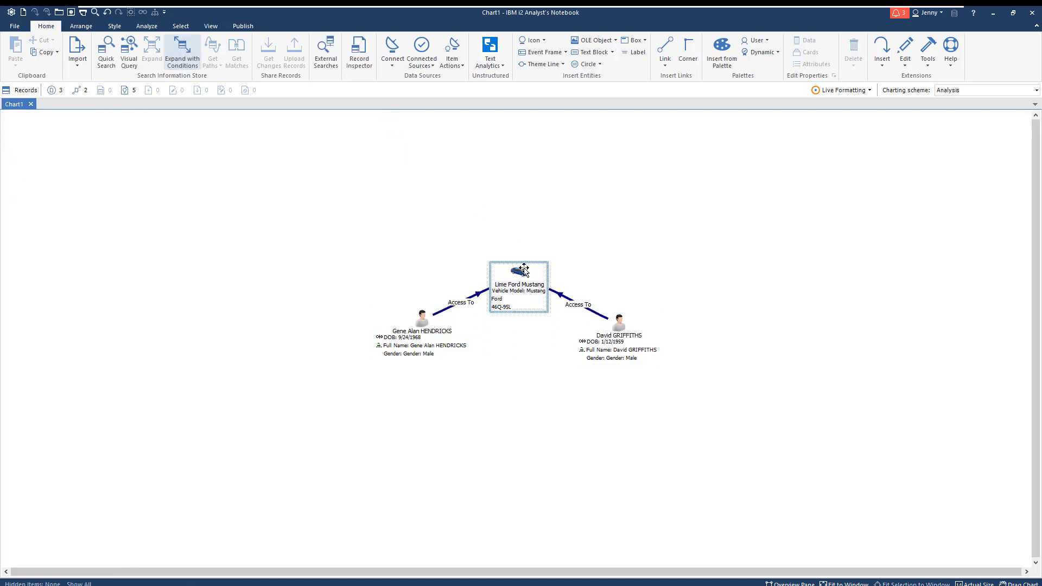
pyautogui.click(623, 323)
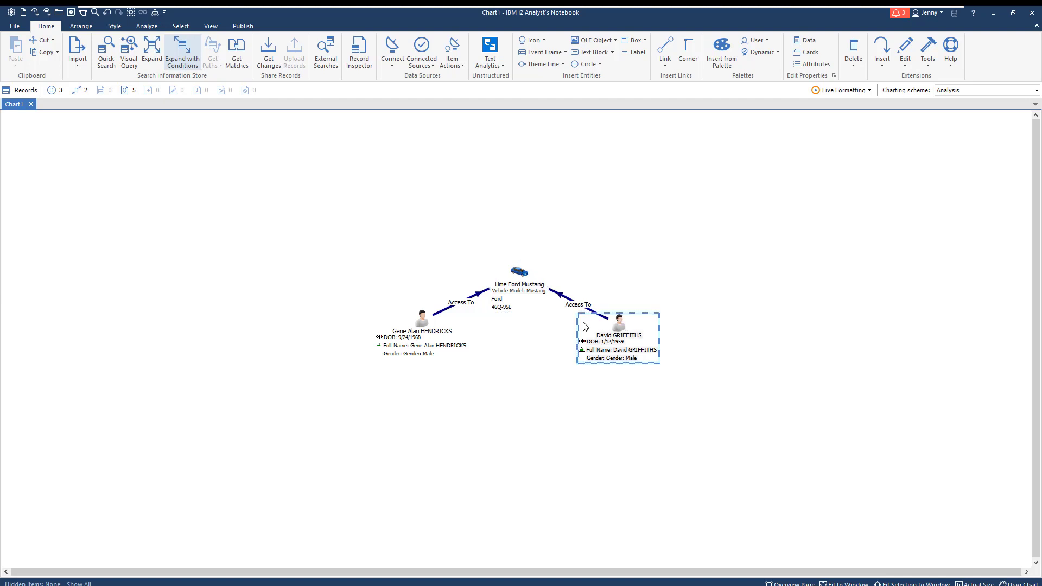
pyautogui.keyDown('ctrl'); pyautogui.click(423, 320); pyautogui.keyUp('ctrl')
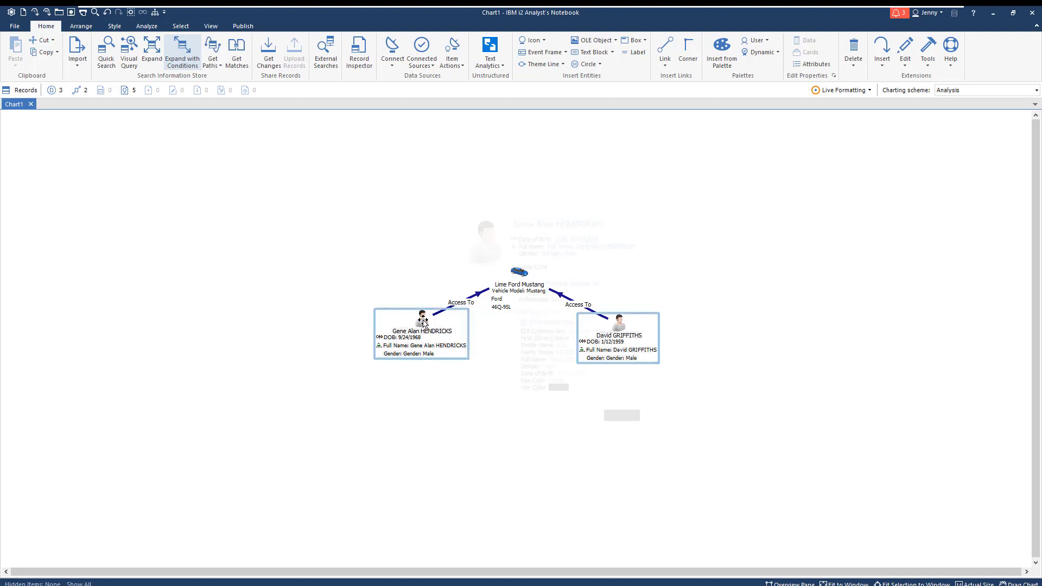
pyautogui.rightClick(422, 320)
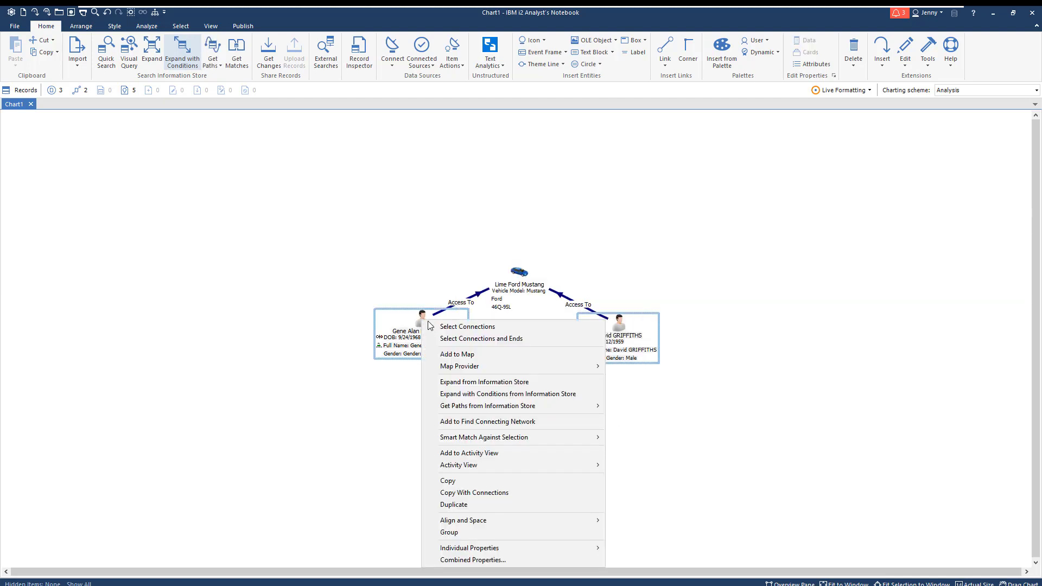
# Step: Expand both people from the Information Store with Address entities only, copying them to the chart
pyautogui.click(485, 394)
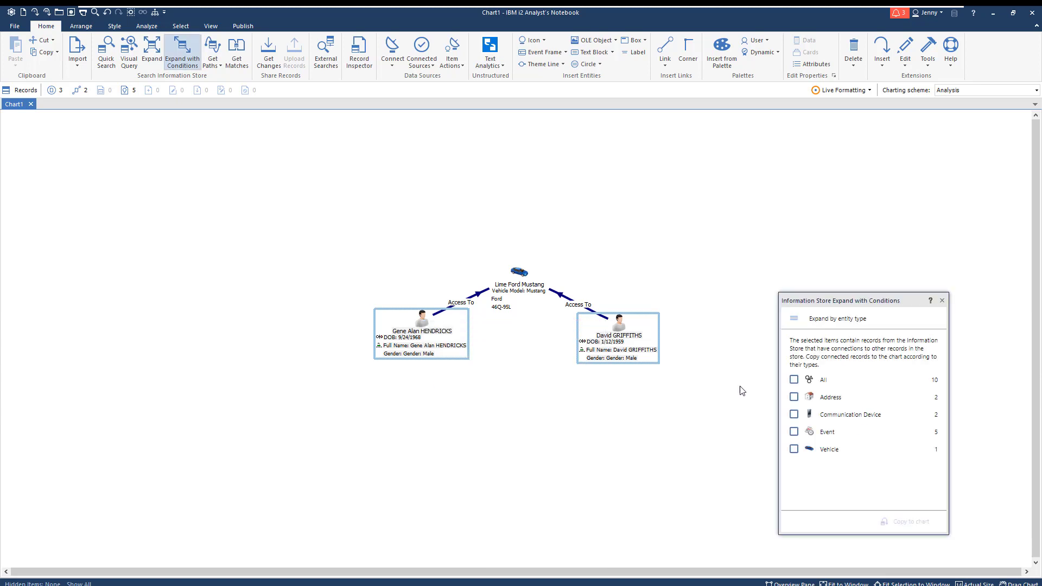
pyautogui.click(794, 398)
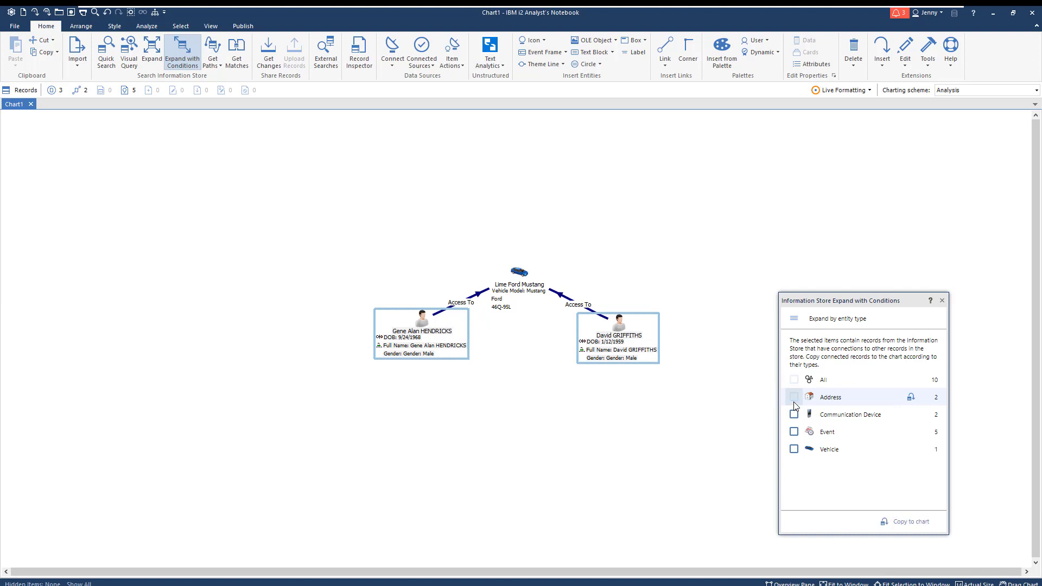
pyautogui.click(917, 519)
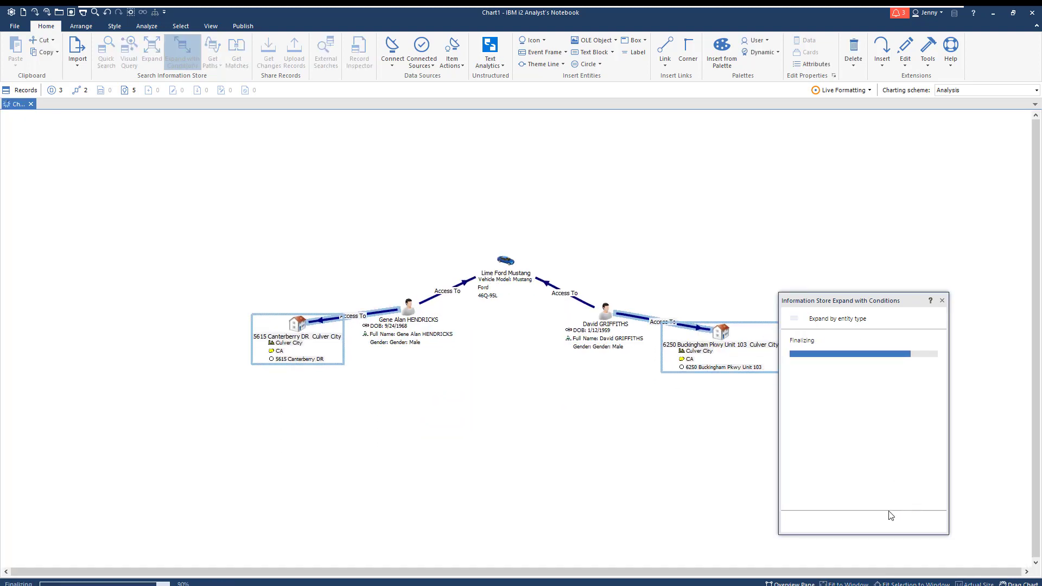
pyautogui.click(717, 333)
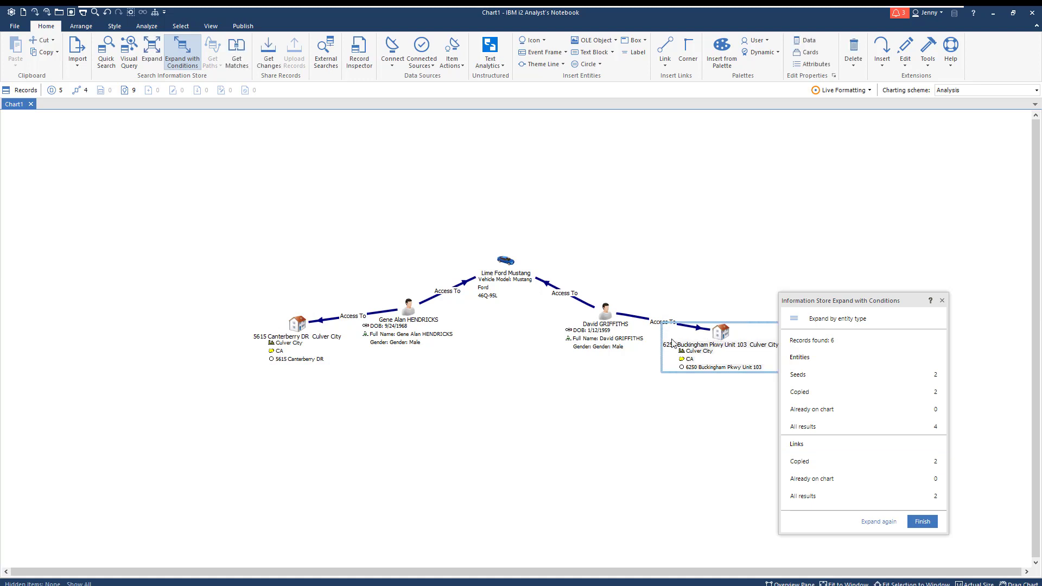
# Step: Add the addresses to i2 Maps and pan to their Culver City marker cluster
pyautogui.rightClick(300, 328)
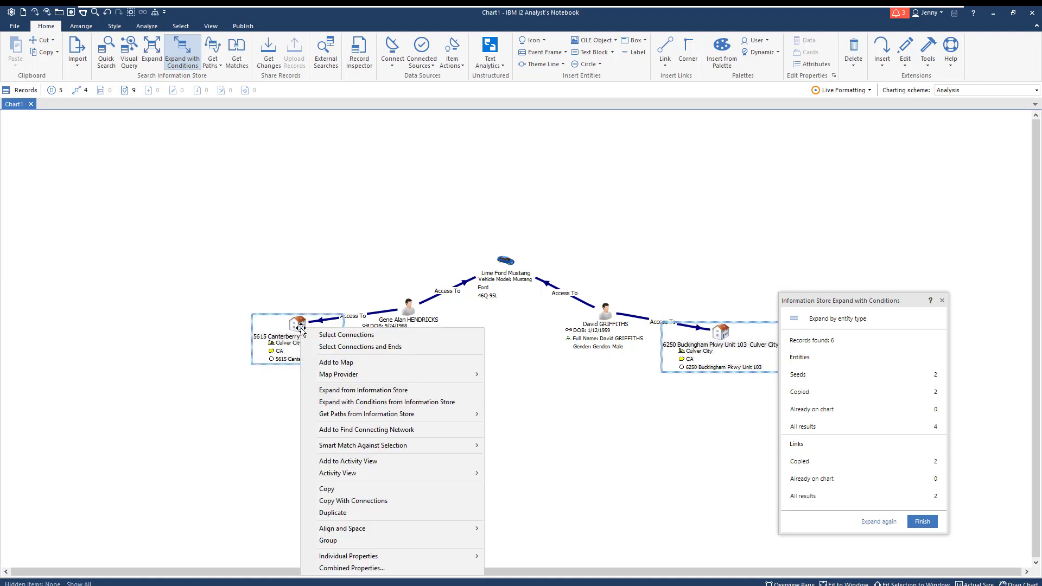
pyautogui.click(334, 362)
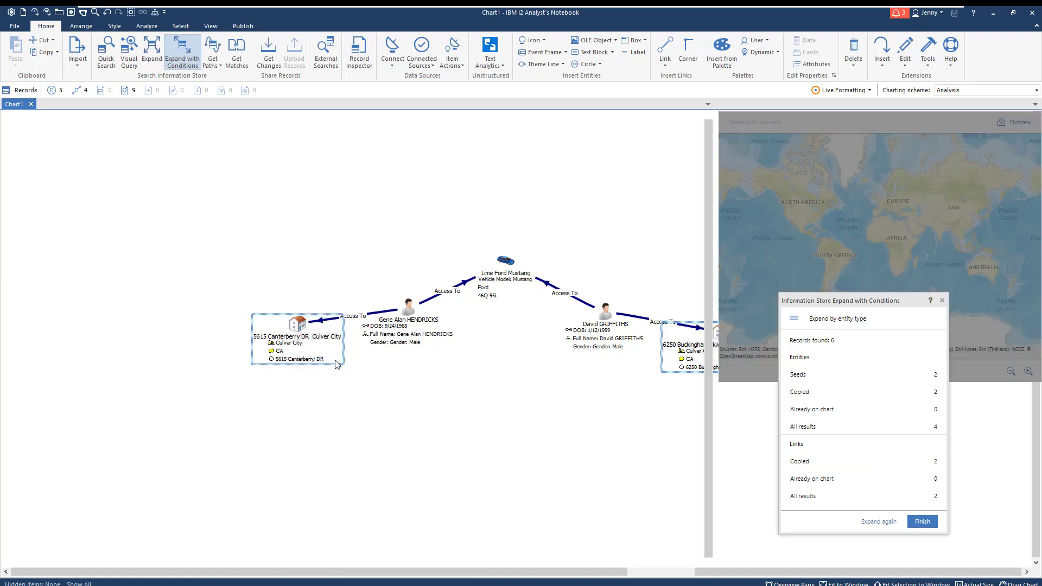
pyautogui.moveTo(877, 304); pyautogui.dragTo(249, 135)
pyautogui.moveTo(844, 370); pyautogui.dragTo(868, 350)
pyautogui.scroll(2, 851, 344)
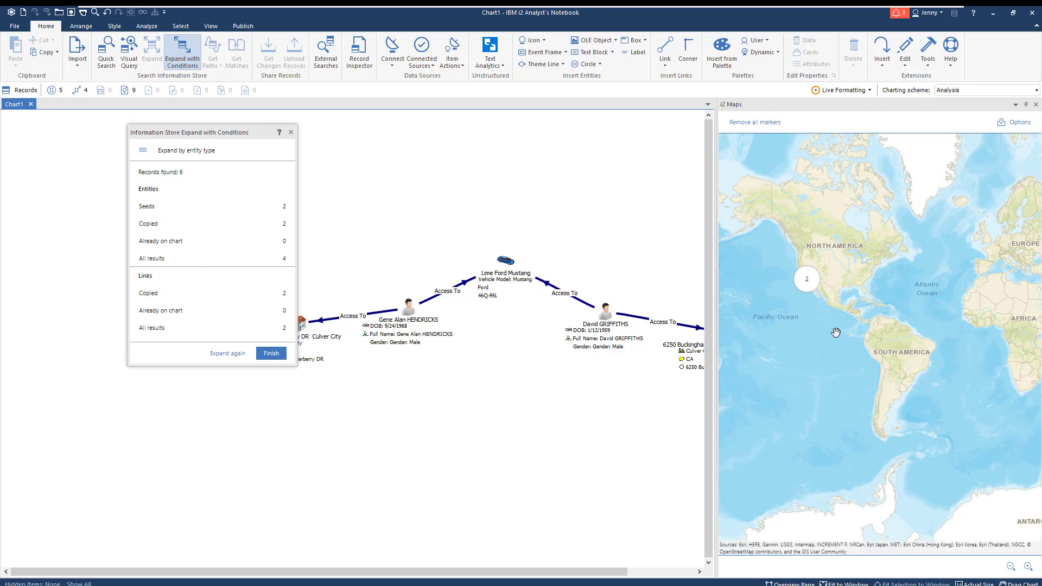
pyautogui.moveTo(804, 288); pyautogui.dragTo(879, 370)
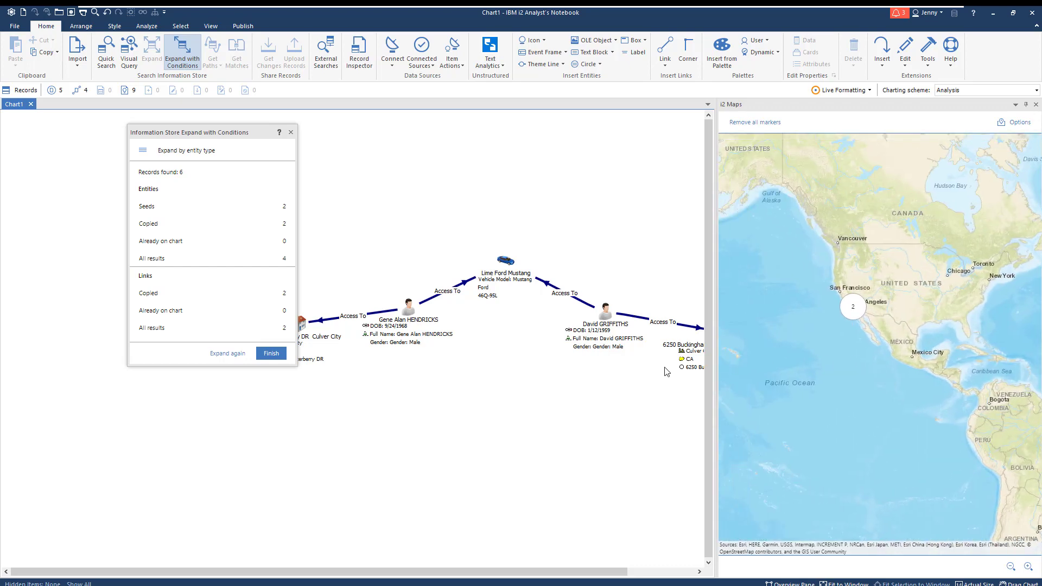
pyautogui.hotkey('ctrl', 'a')
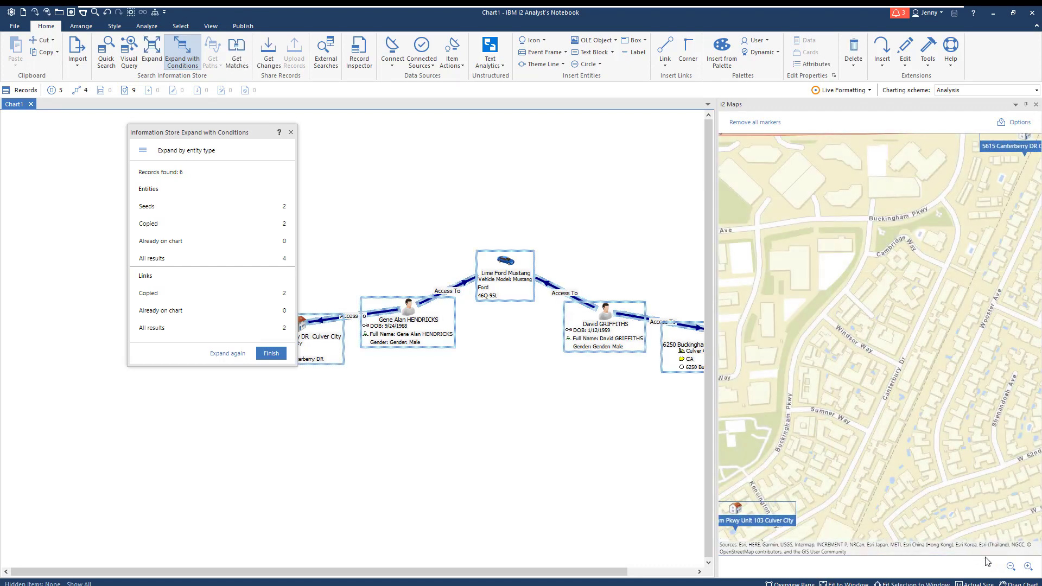
pyautogui.press('Escape')
pyautogui.click(402, 312)
# Step: Expand both people from the Information Store with Event entities and copy them onto the chart
pyautogui.keyDown('ctrl'); pyautogui.click(605, 315); pyautogui.keyUp('ctrl')
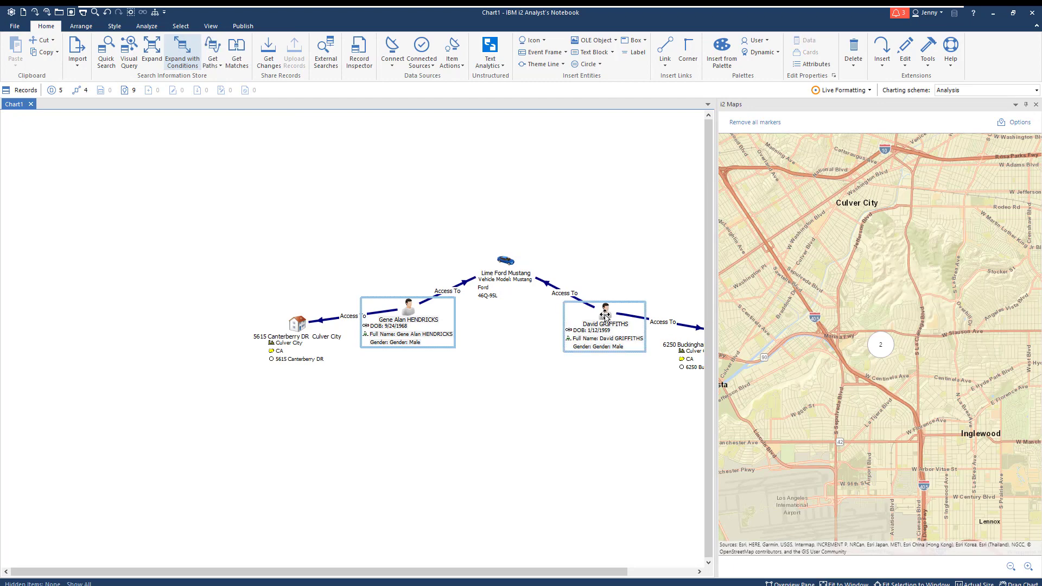
pyautogui.rightClick(605, 315)
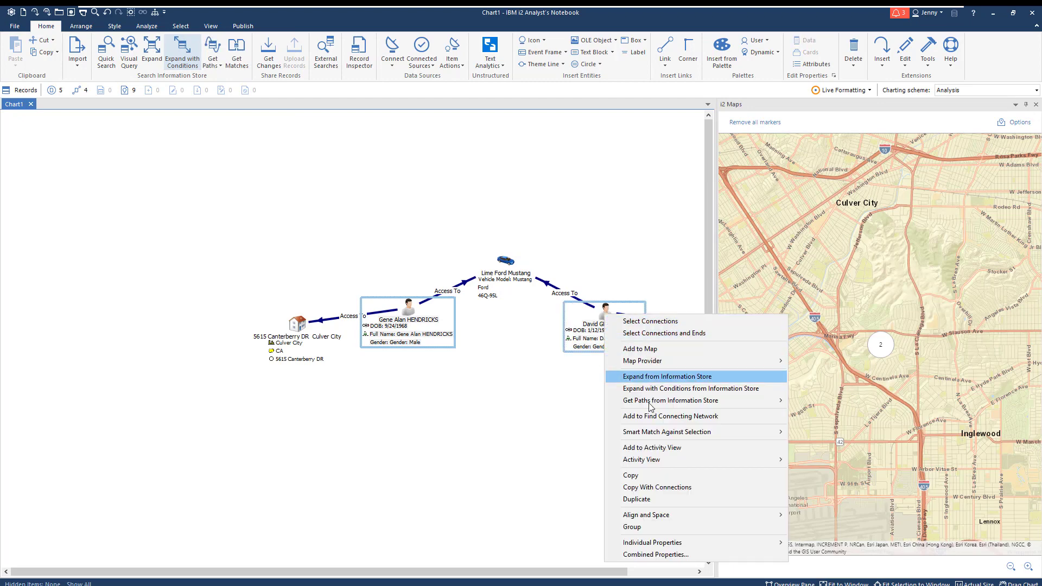
pyautogui.moveTo(653, 408)
pyautogui.click(656, 388)
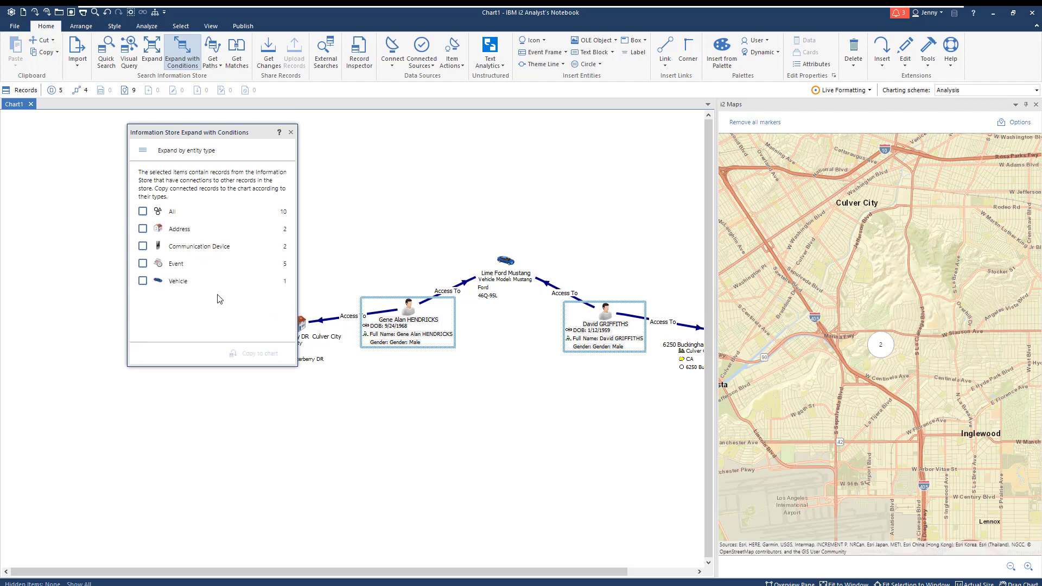
pyautogui.click(144, 265)
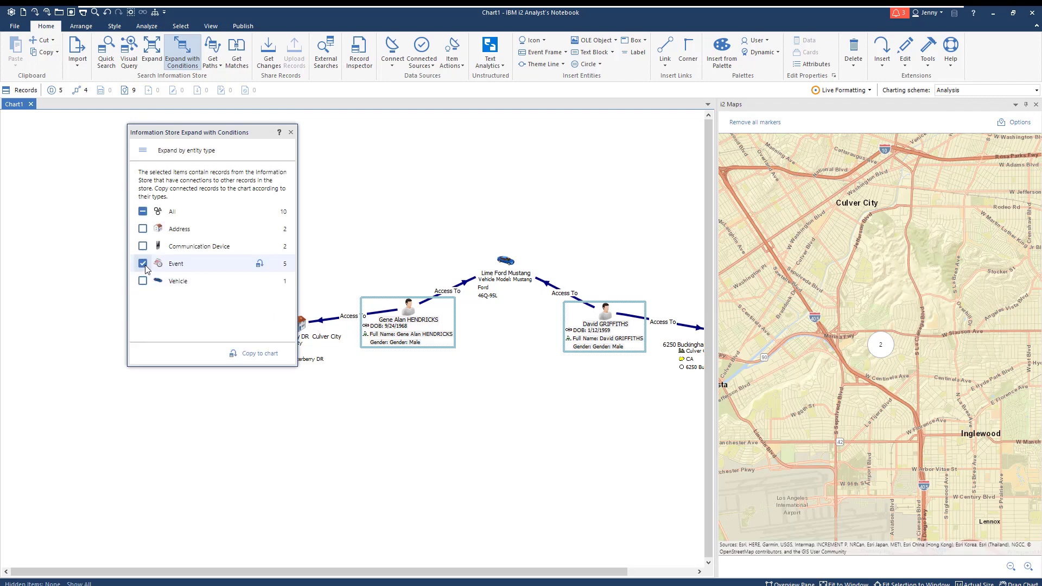
pyautogui.click(259, 354)
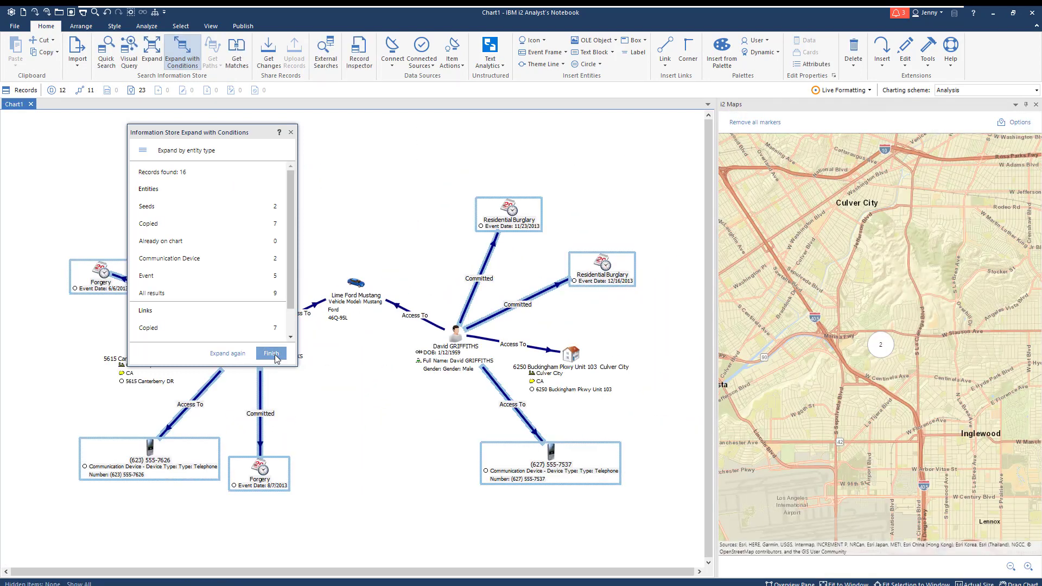
pyautogui.click(275, 356)
# Step: Select all Event entities on the chart and add them to the Activity View
pyautogui.click(181, 26)
pyautogui.click(528, 54)
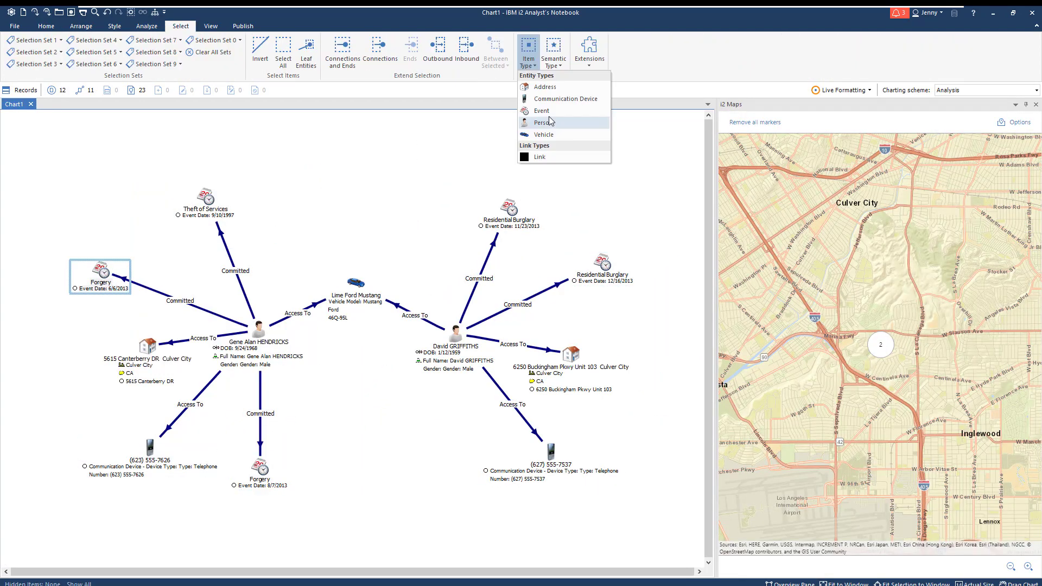
pyautogui.click(546, 118)
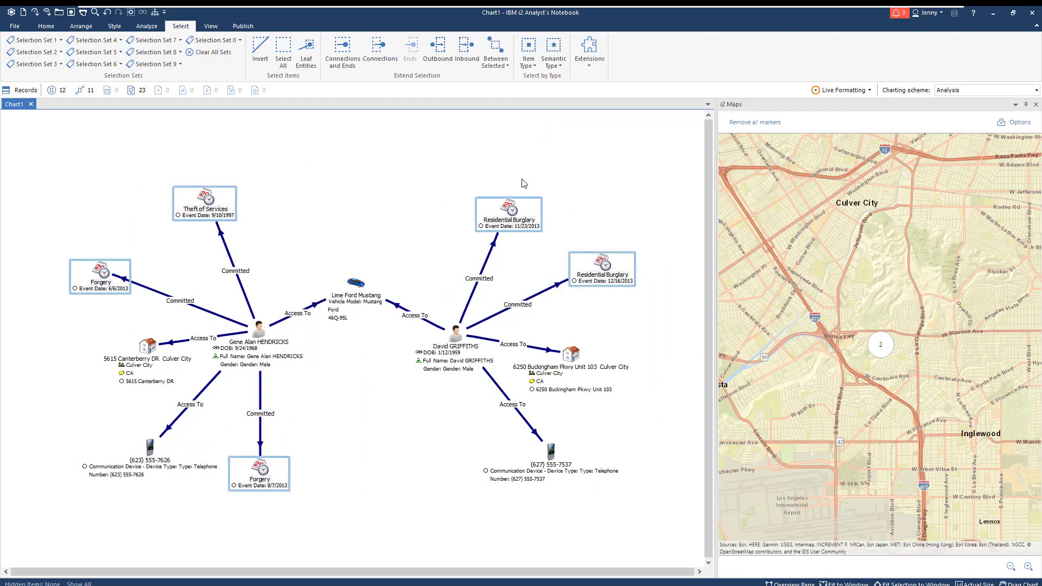
pyautogui.rightClick(510, 213)
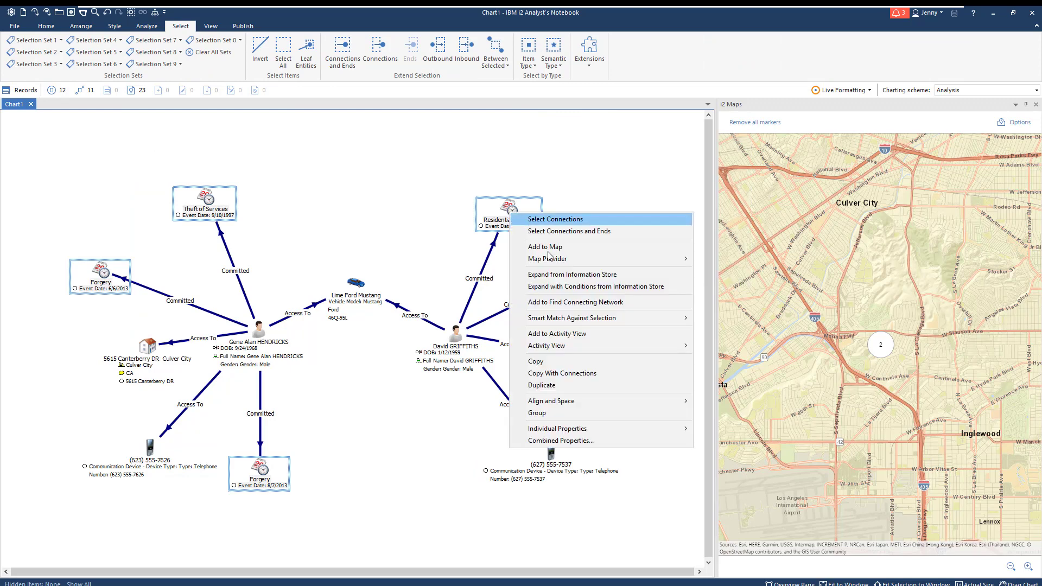
pyautogui.click(584, 334)
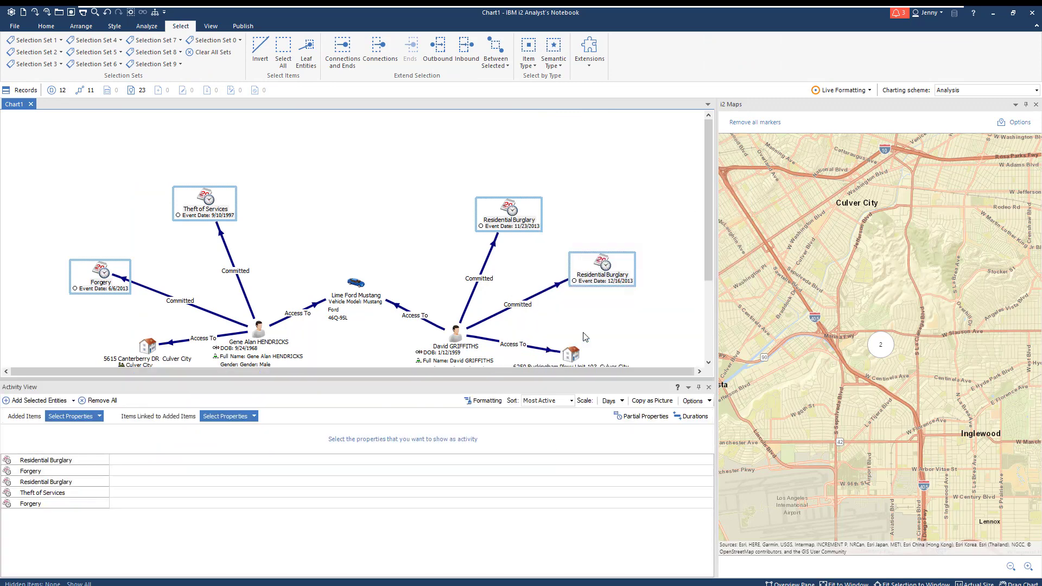
# Step: Plot events by EIA Event Date and Time and pick the Burglary and Theft of Services entries
pyautogui.click(100, 417)
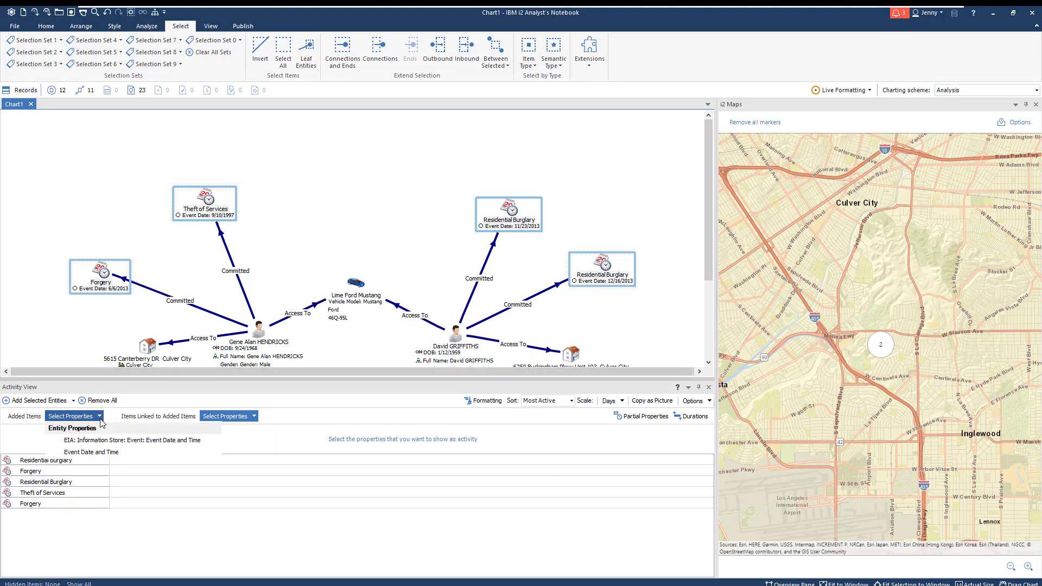
pyautogui.click(102, 440)
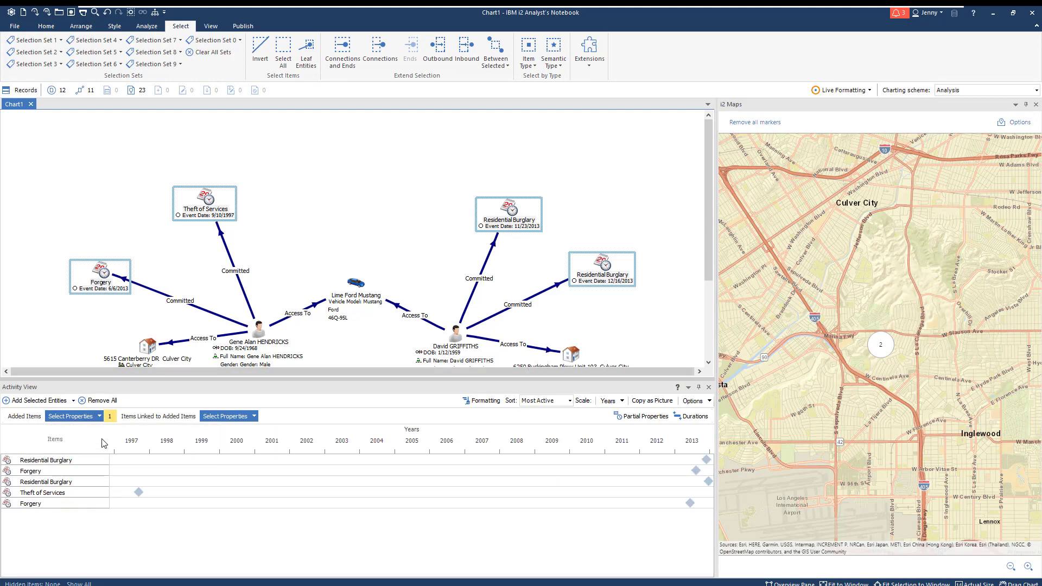
pyautogui.click(92, 460)
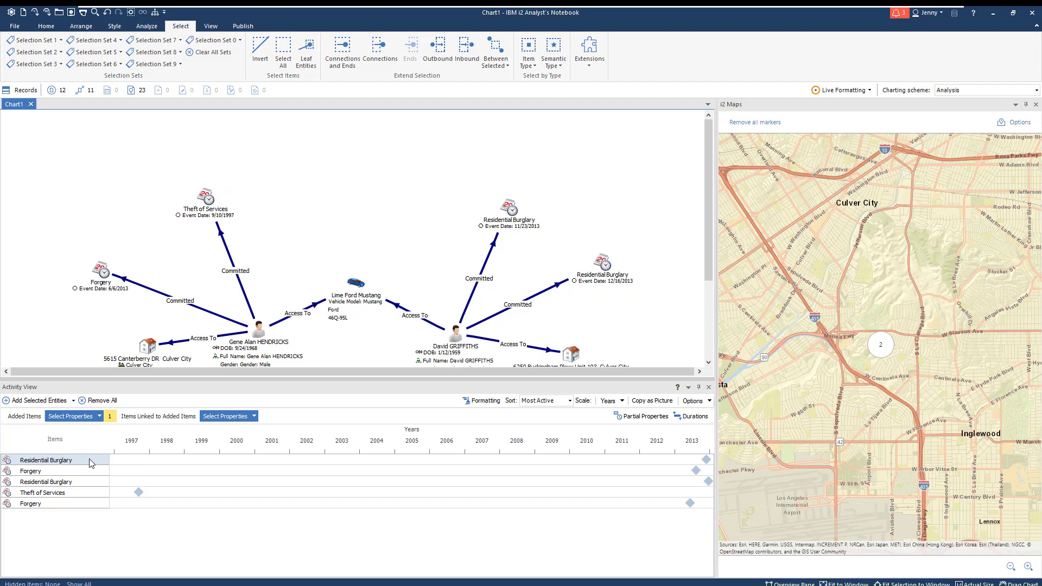
pyautogui.click(91, 480)
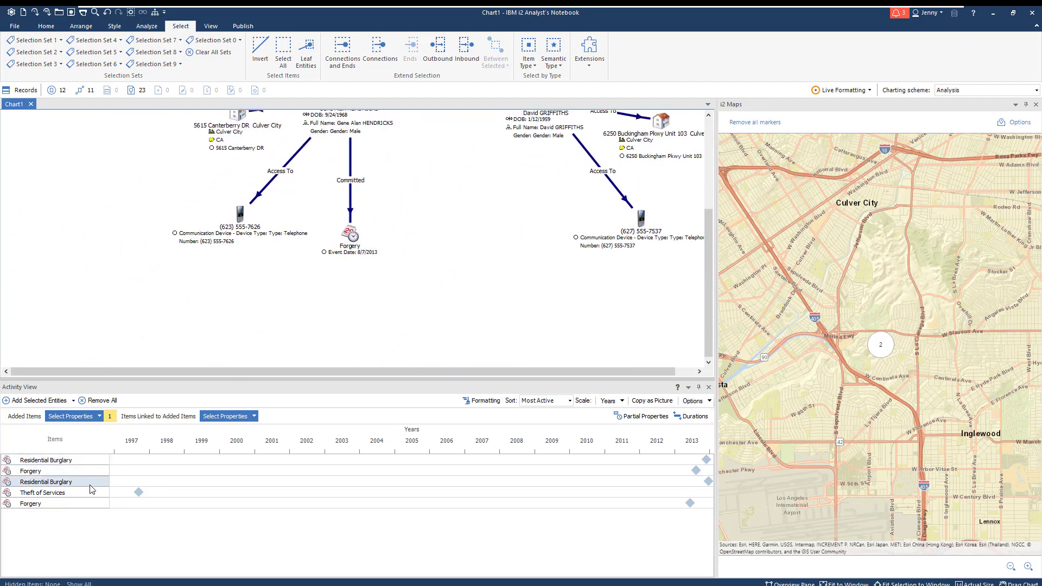
pyautogui.click(93, 493)
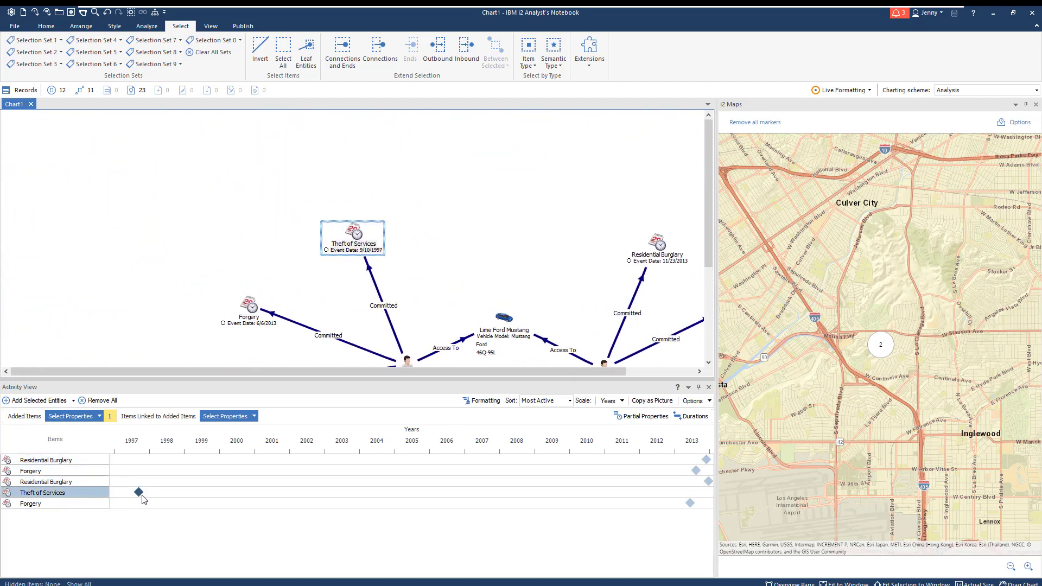
pyautogui.rightClick(98, 495)
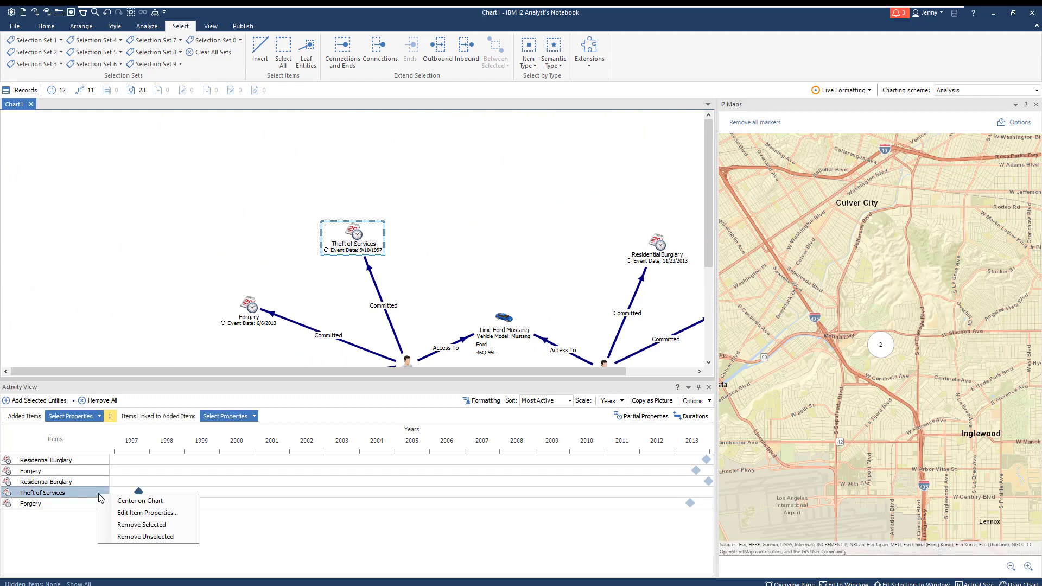
# Step: Remove Theft of Services from the timeline, review the 2013 events, and close the Activity View
pyautogui.click(143, 525)
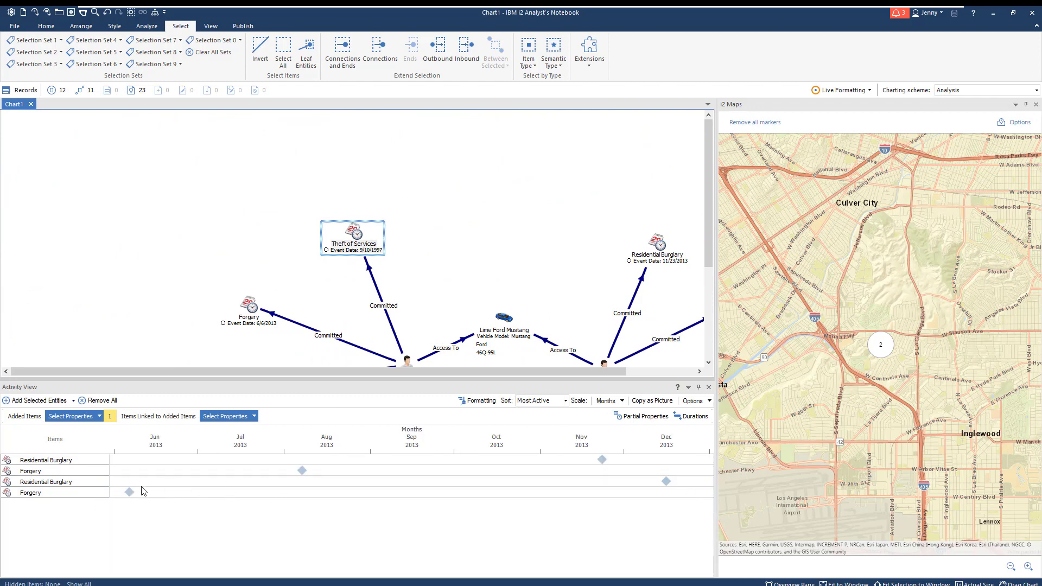
pyautogui.click(103, 492)
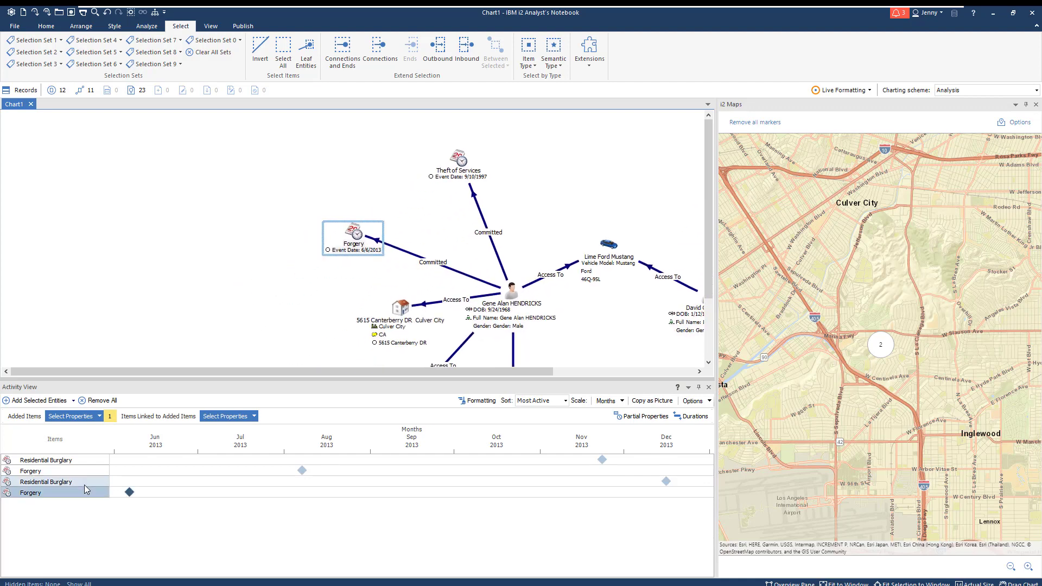
pyautogui.click(175, 481)
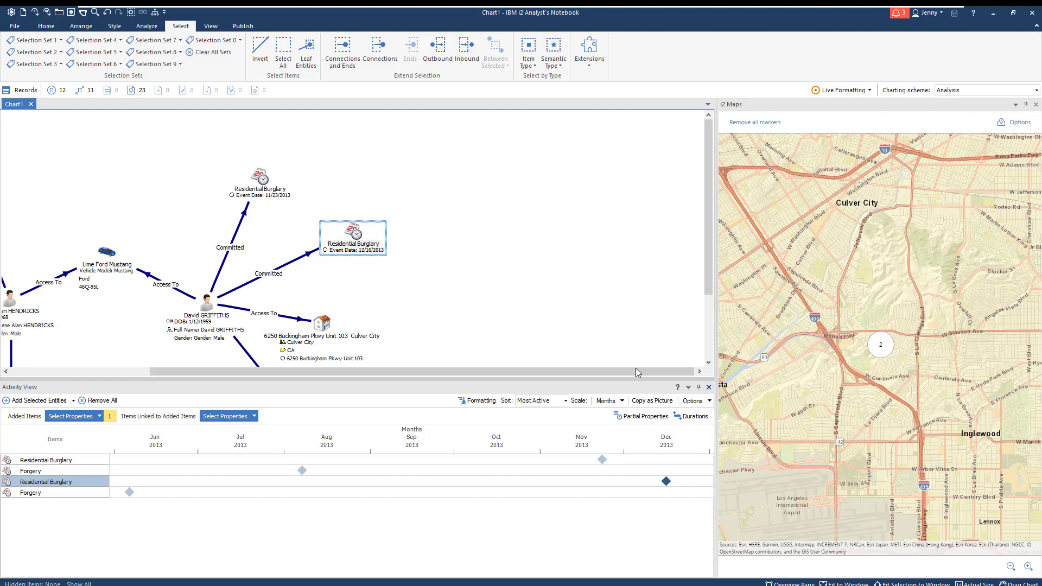
pyautogui.click(708, 387)
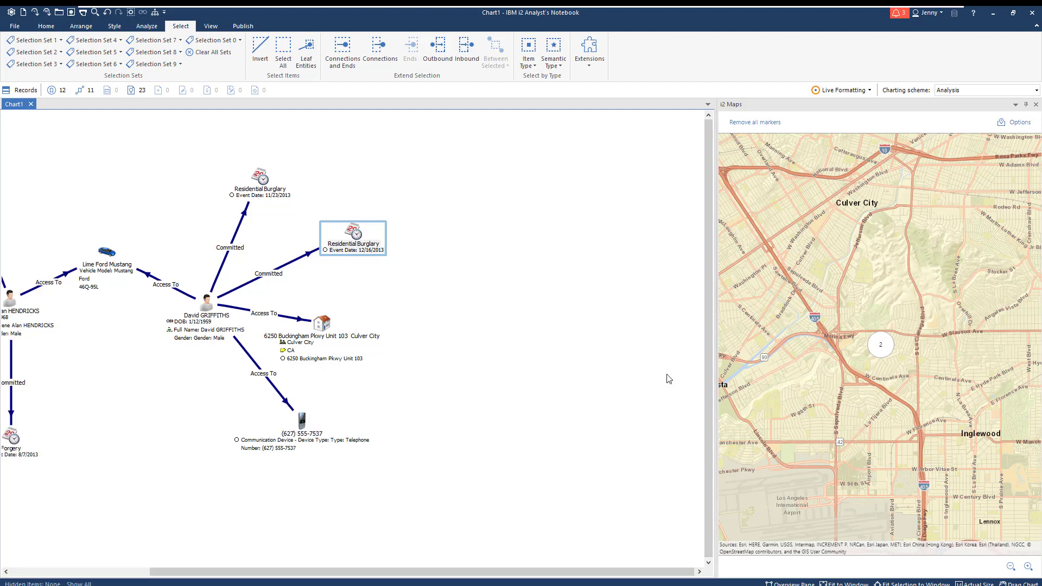
# Step: Fit the whole network in the chart window and select both suspects
pyautogui.hotkey('ctrl', 'a')
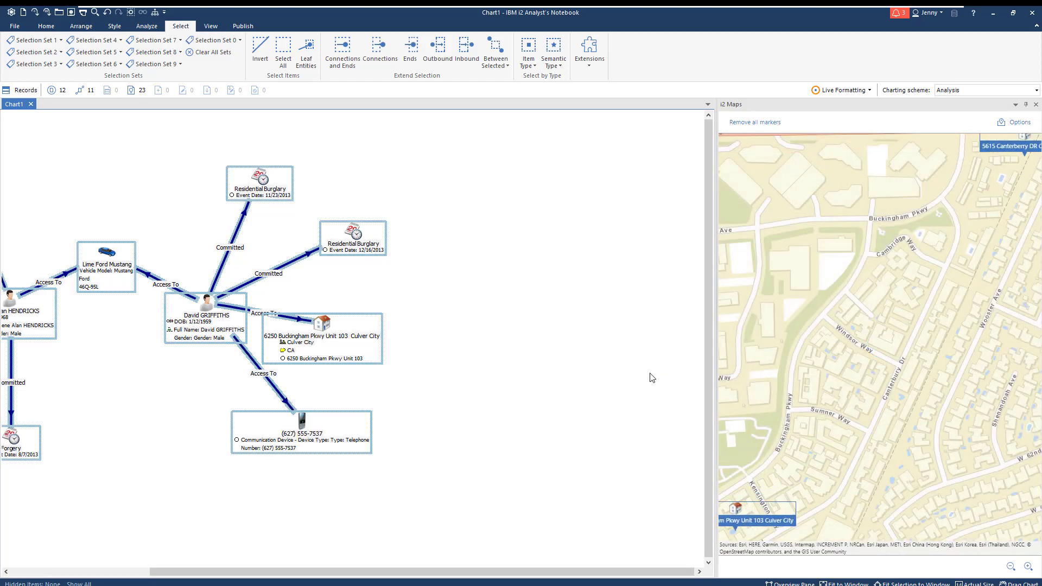
pyautogui.hotkey('ctrl', 'shift', 'f')
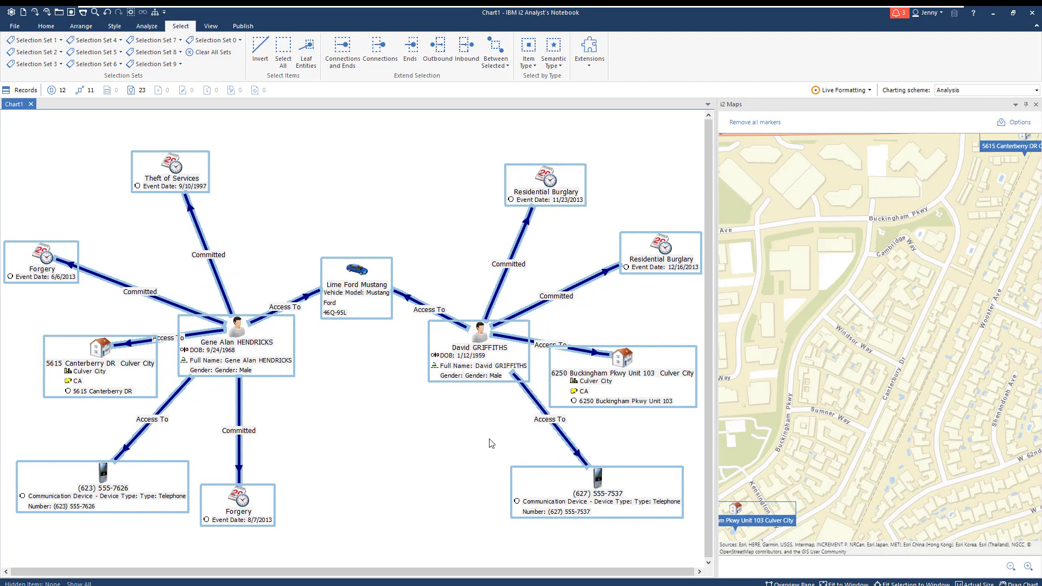
pyautogui.click(491, 443)
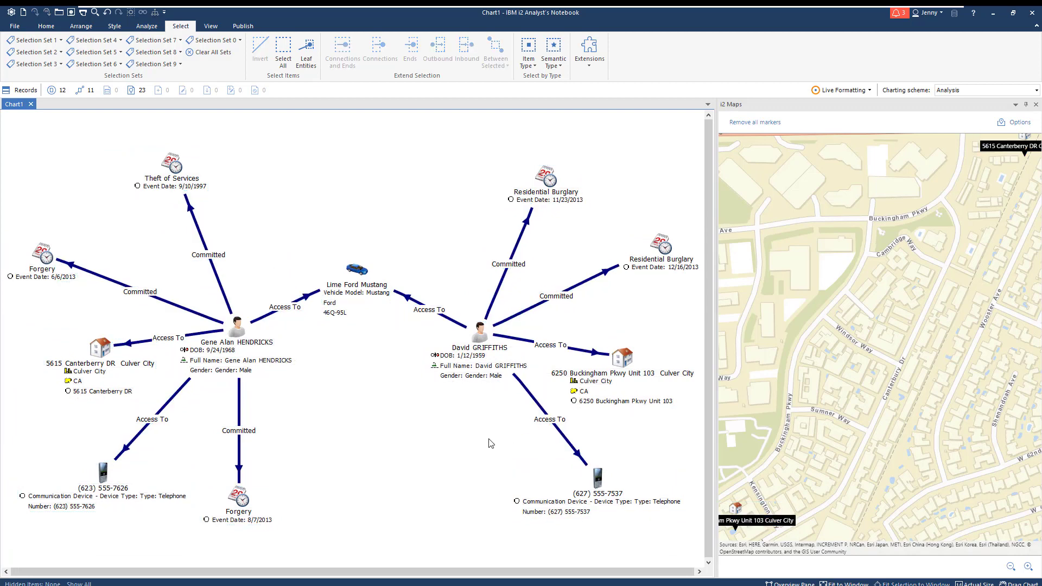
pyautogui.click(478, 343)
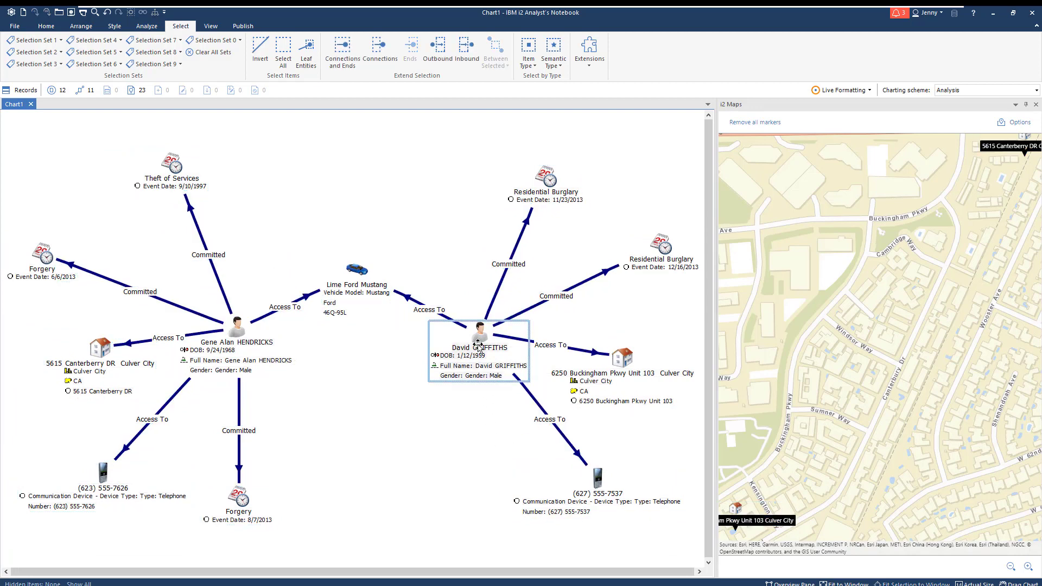
pyautogui.keyDown('ctrl'); pyautogui.click(245, 333); pyautogui.keyUp('ctrl')
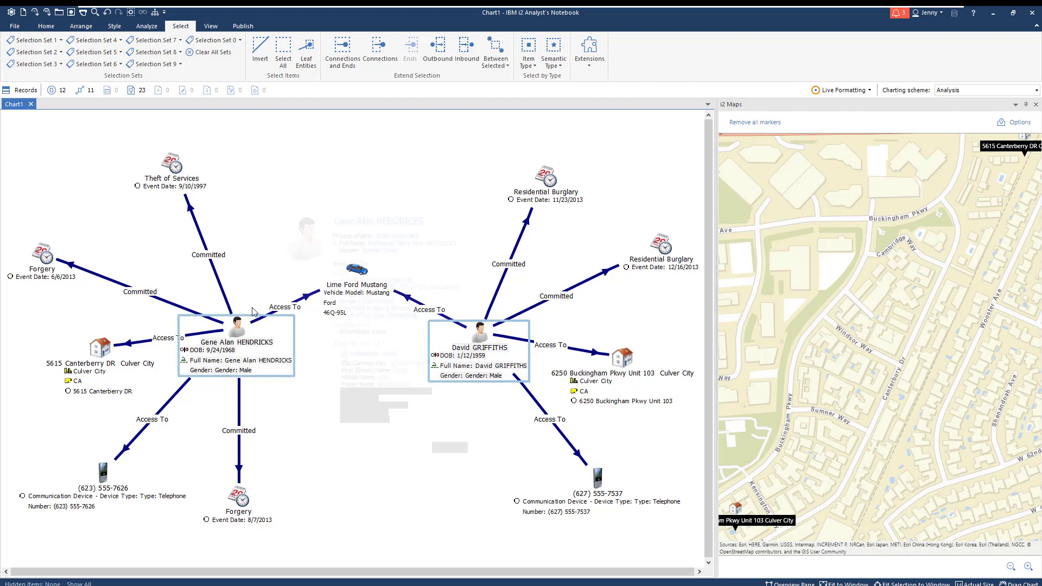
pyautogui.click(45, 27)
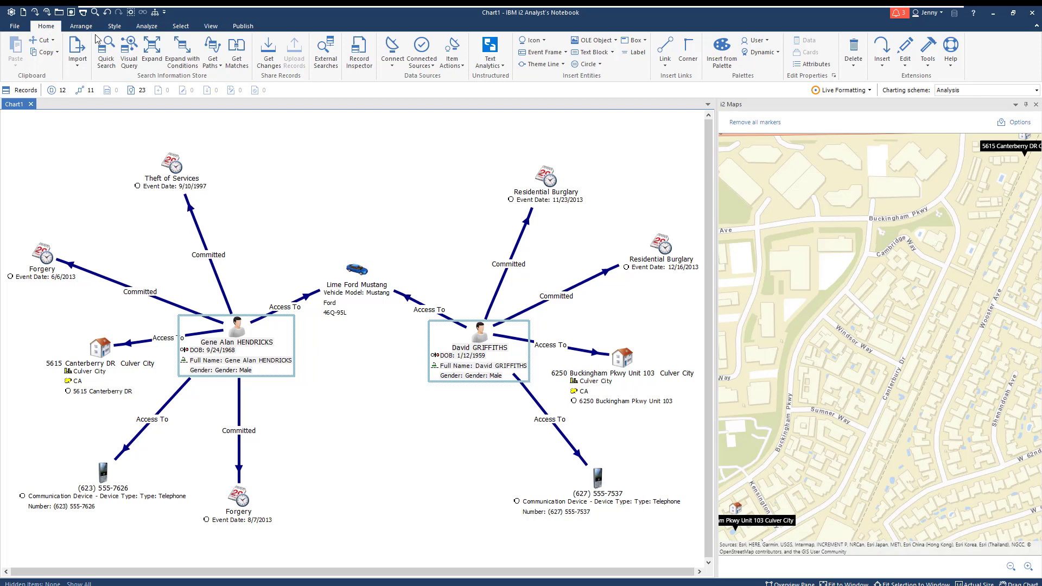
# Step: Run the 'Expand Entities From Intel System' external search on the suspects and copy results to the chart
pyautogui.click(323, 48)
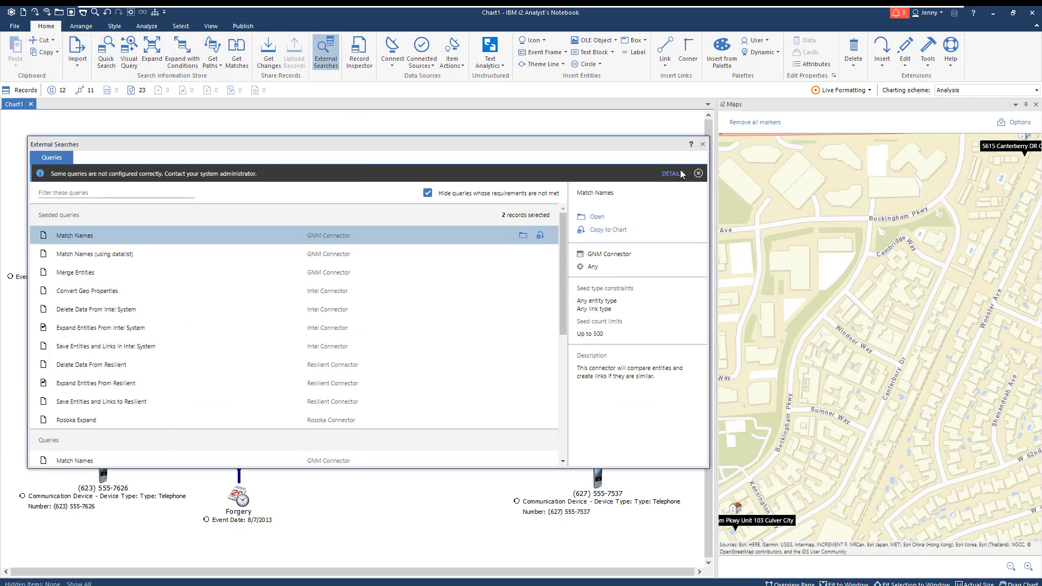
pyautogui.click(698, 174)
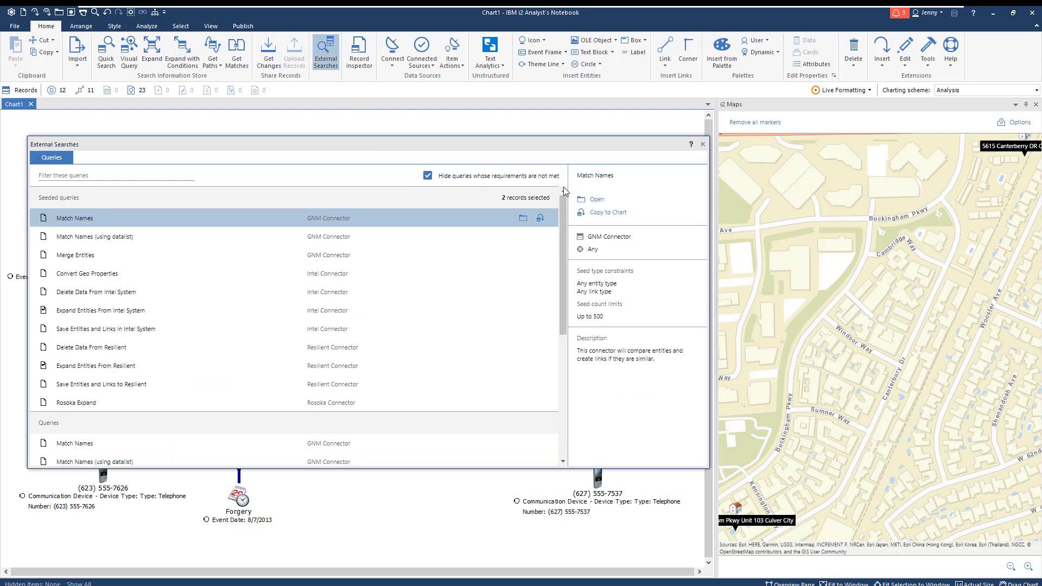
pyautogui.click(158, 179)
pyautogui.write('Intel')
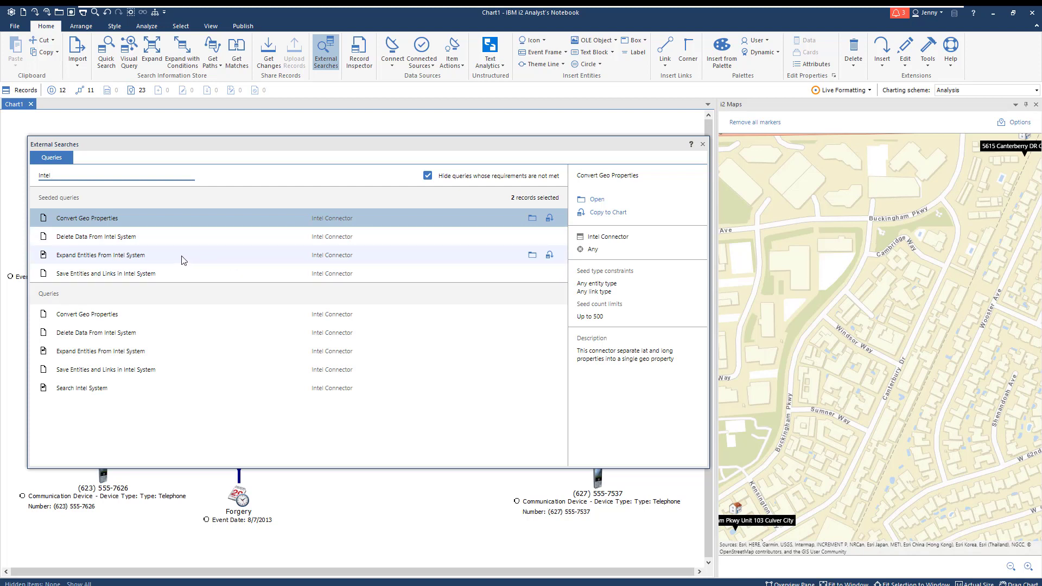
pyautogui.click(183, 258)
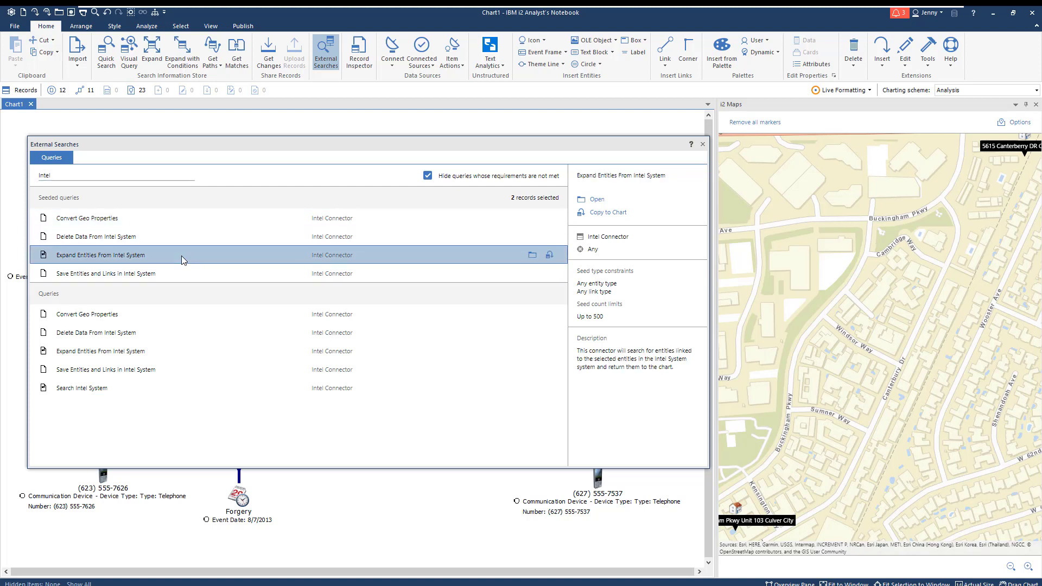
pyautogui.click(551, 255)
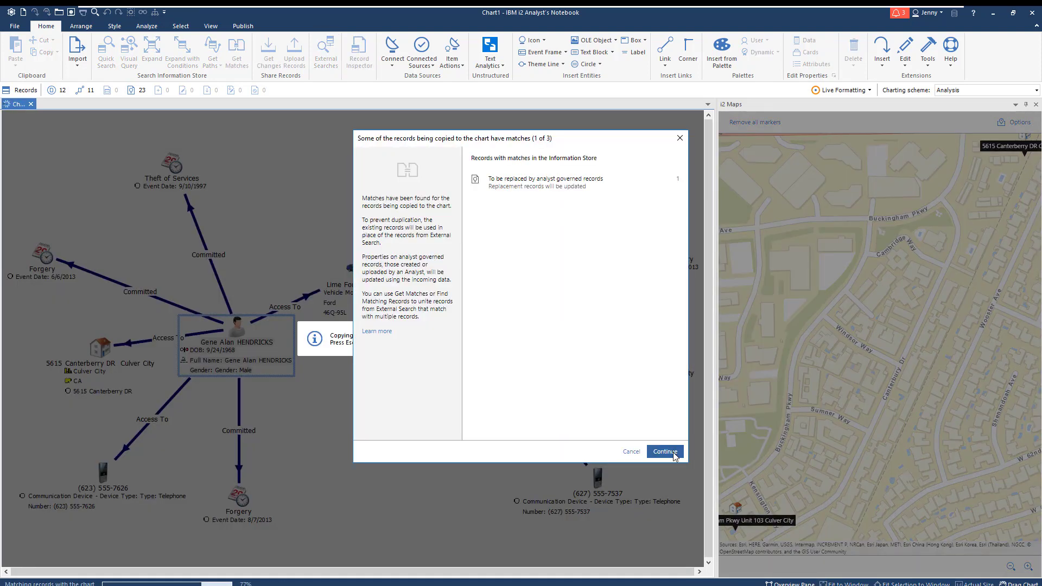
pyautogui.click(666, 452)
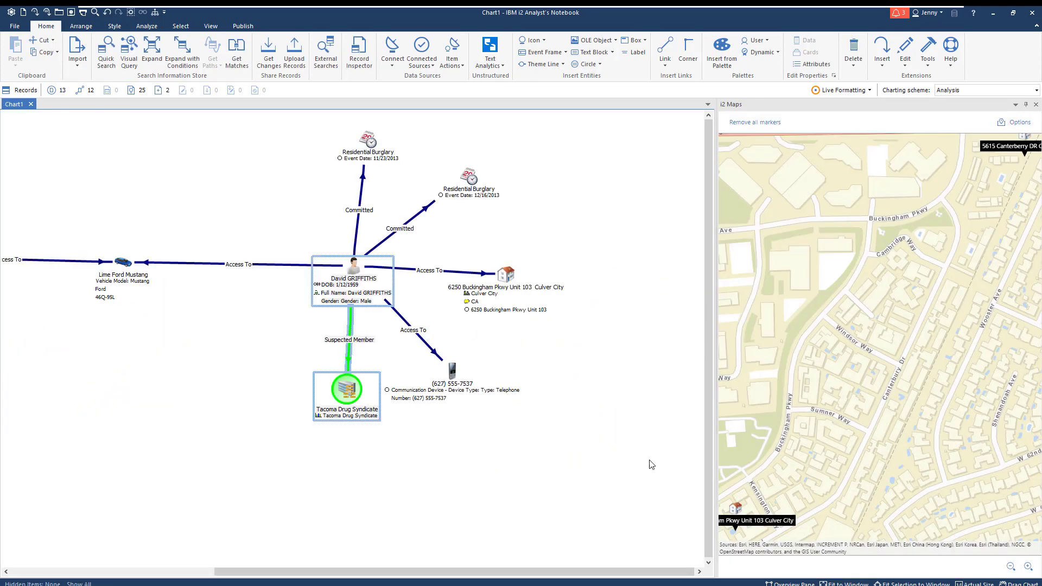
pyautogui.scroll(5, 347, 320)
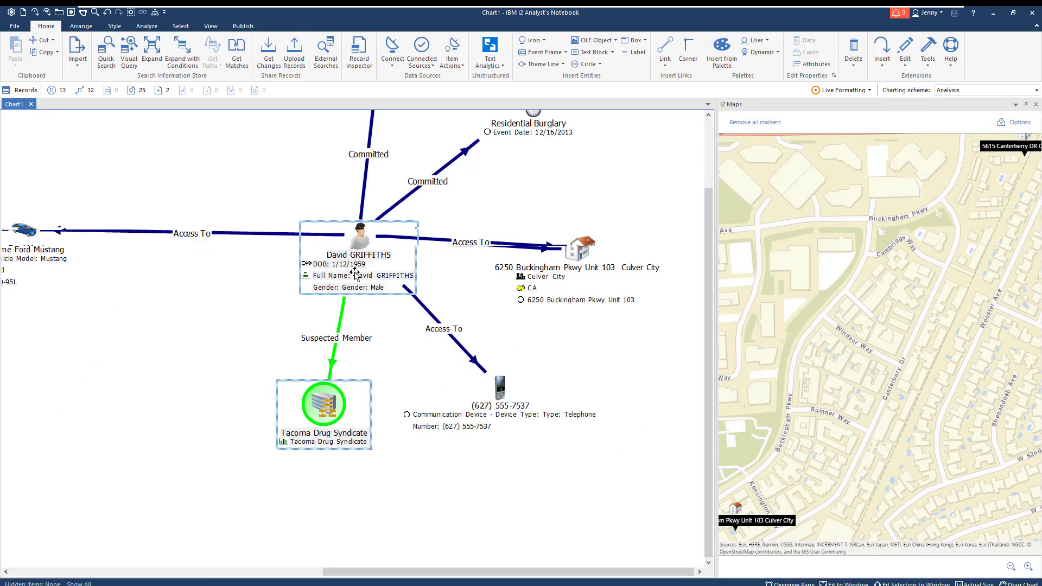
pyautogui.click(412, 525)
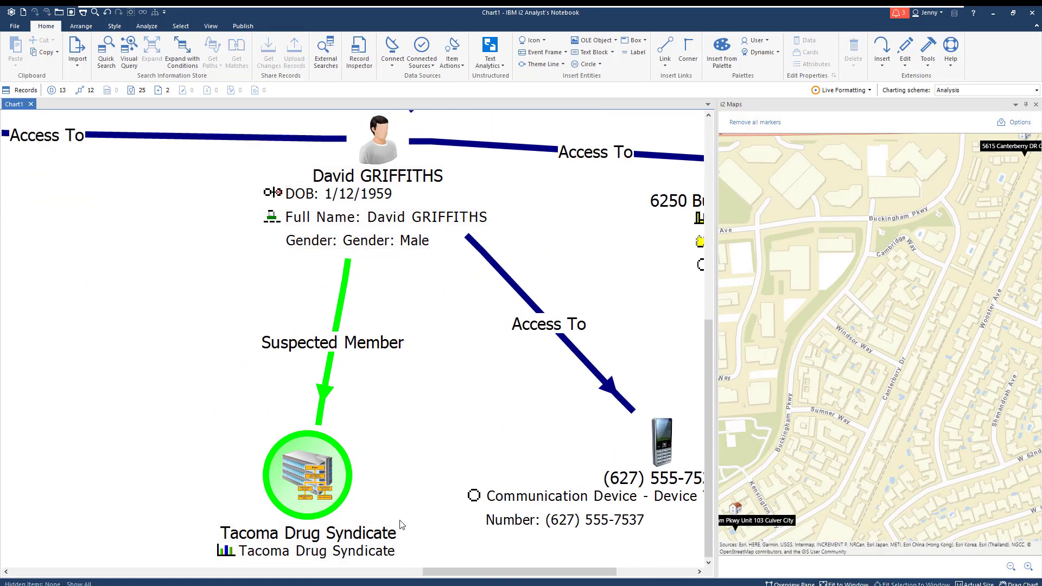
# Step: Move Tacoma Drug Syndicate up-left and expand it from the Intel System onto the chart
pyautogui.moveTo(310, 495); pyautogui.dragTo(234, 417)
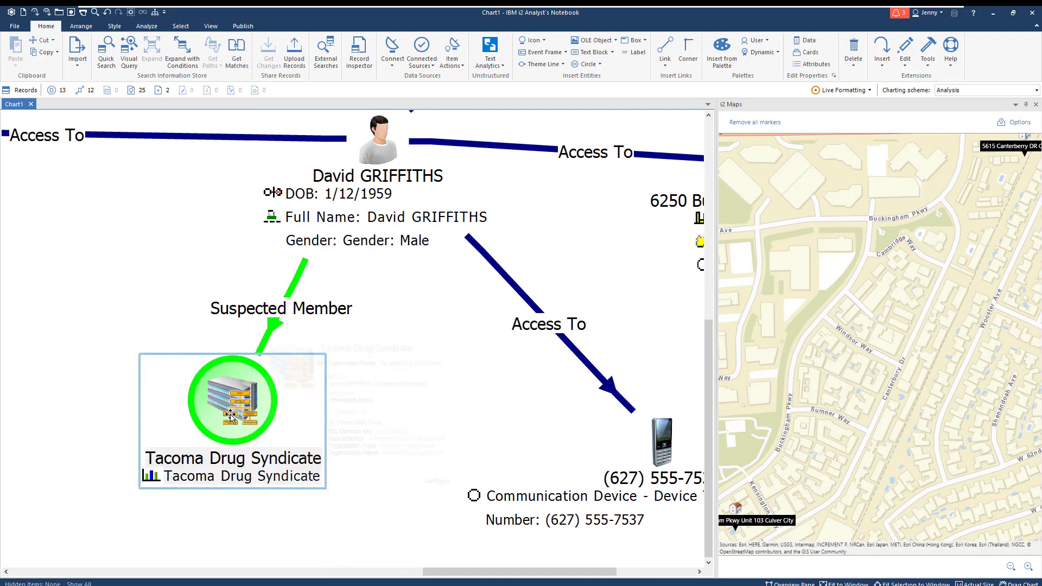
pyautogui.scroll(-6, 231, 417)
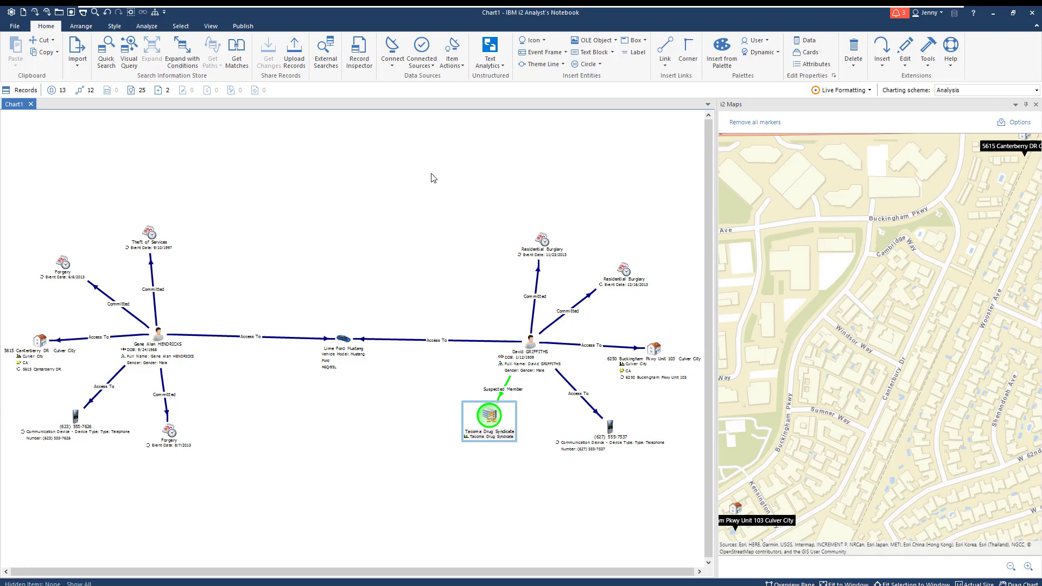
pyautogui.click(325, 54)
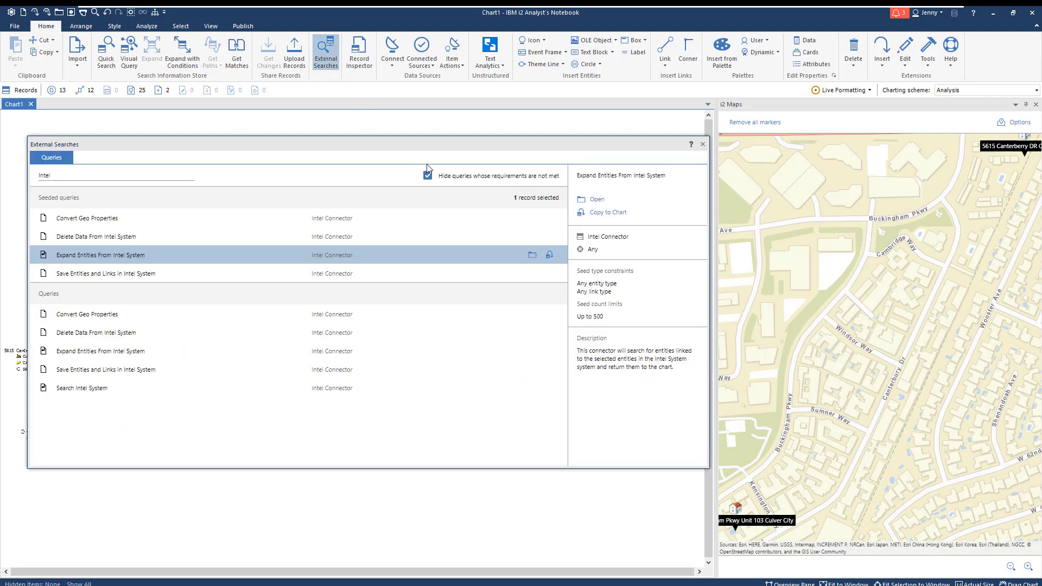
pyautogui.click(549, 255)
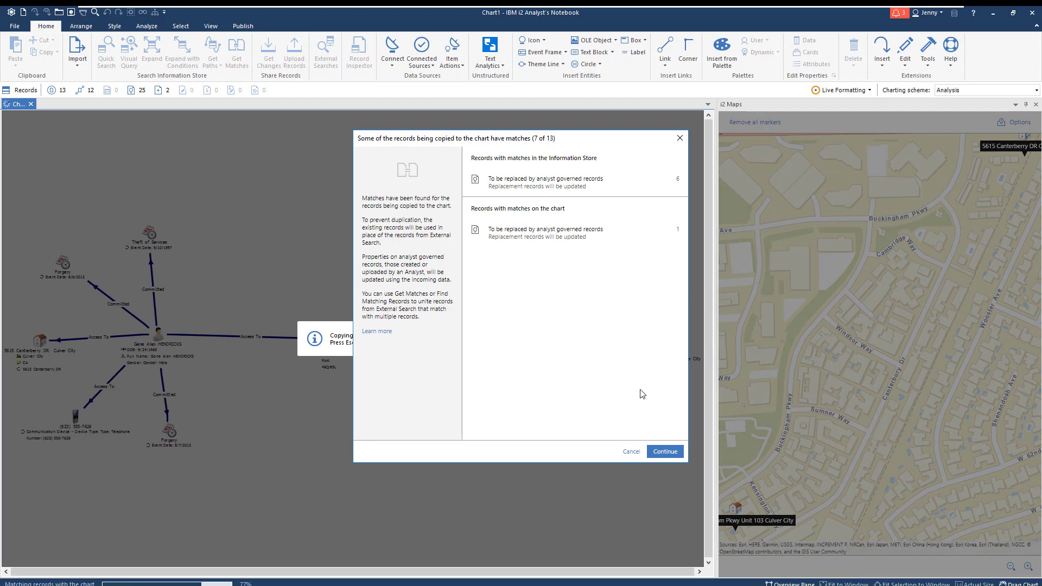
pyautogui.click(656, 449)
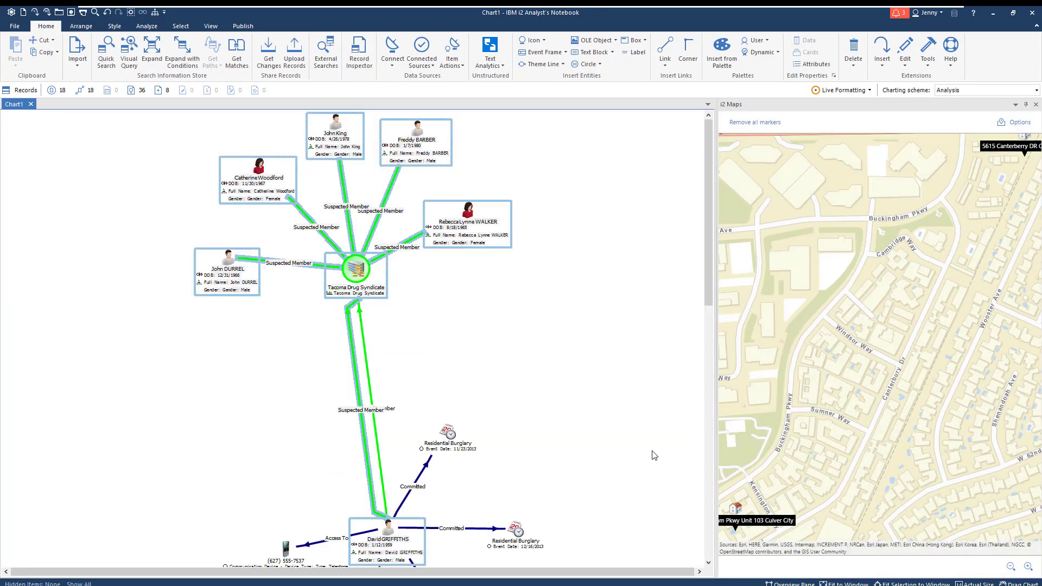
pyautogui.click(447, 333)
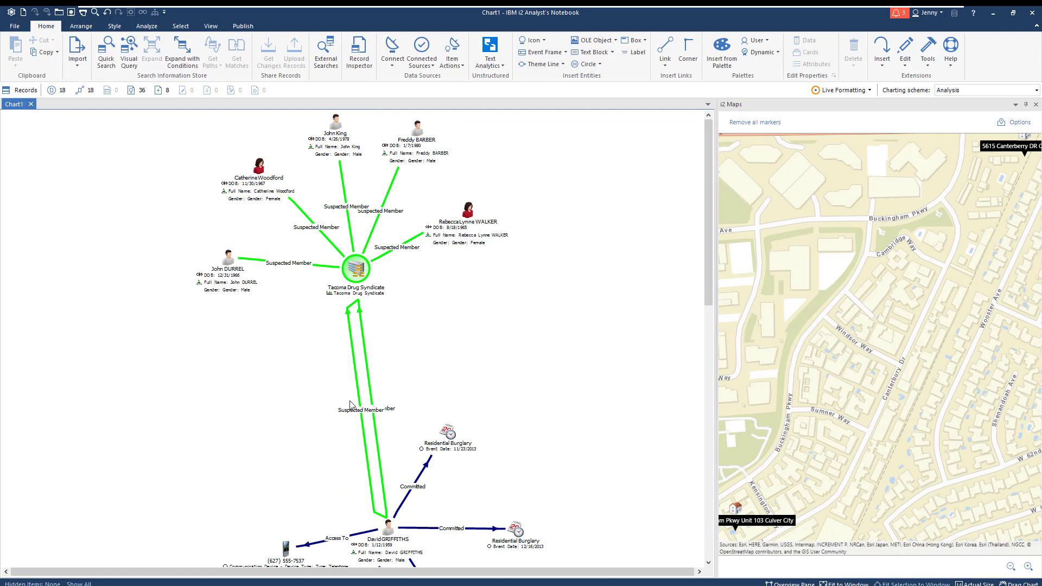
# Step: Expand the Lime Ford Mustang node from the Information Store
pyautogui.click(362, 412)
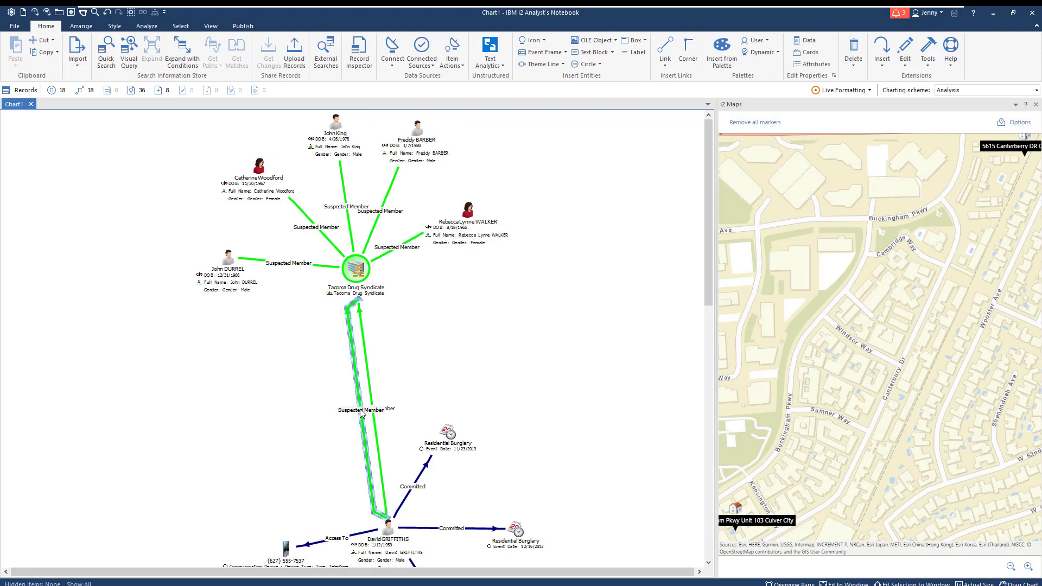
pyautogui.scroll(-3, 362, 412)
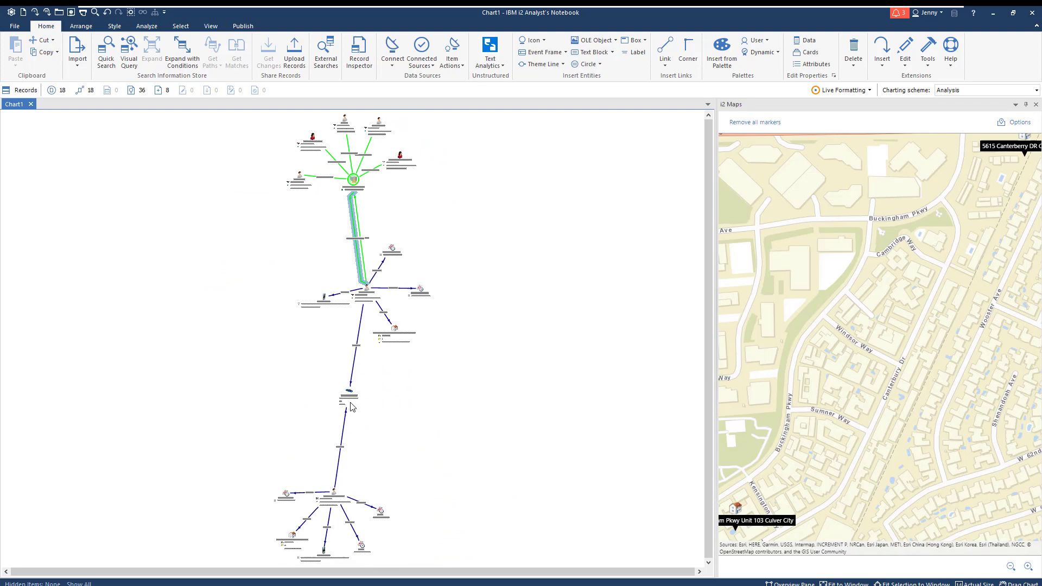
pyautogui.click(349, 398)
pyautogui.scroll(3, 346, 395)
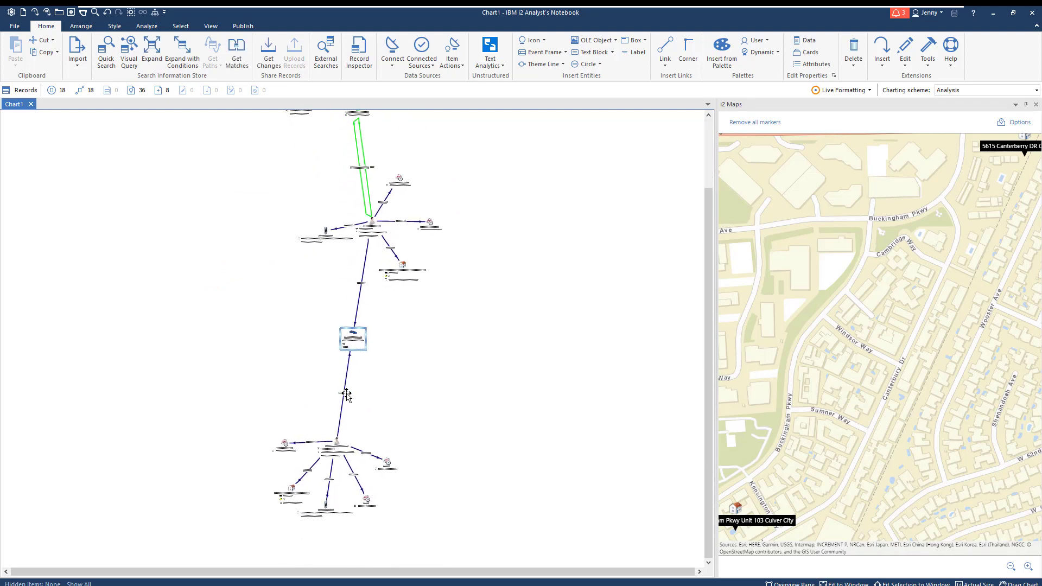
pyautogui.scroll(5, 346, 394)
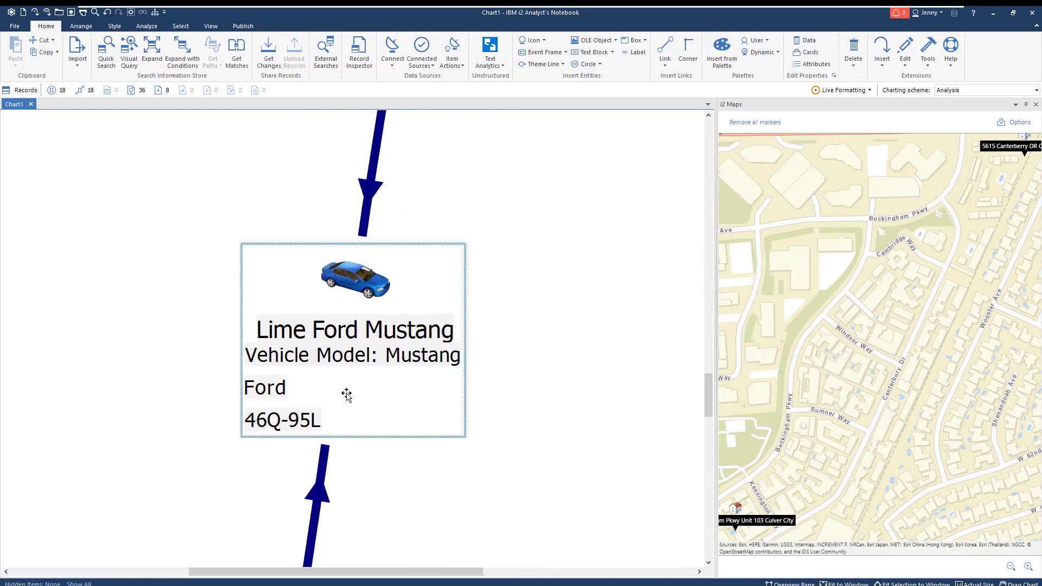
pyautogui.rightClick(359, 278)
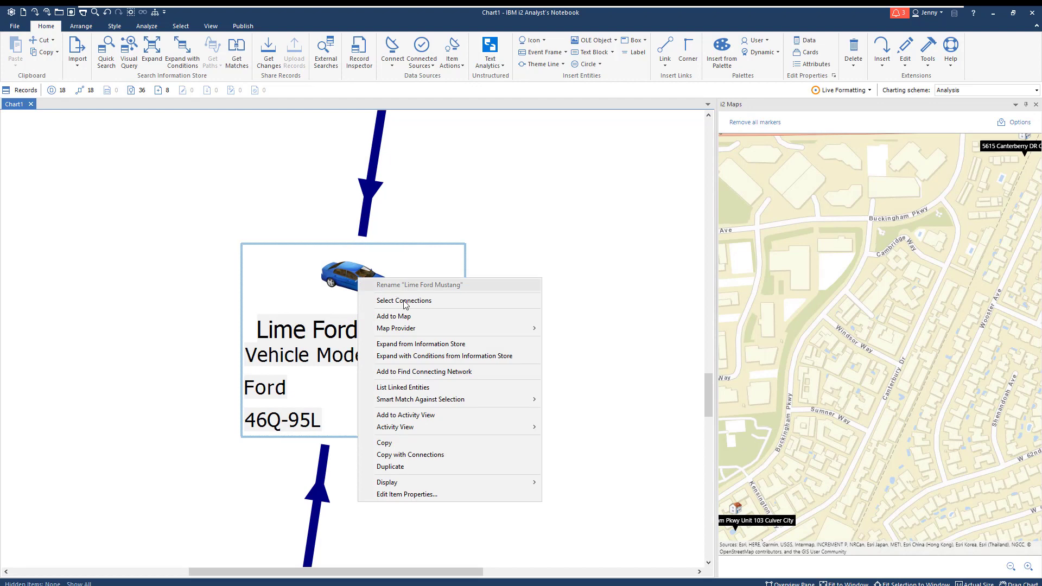
pyautogui.click(421, 344)
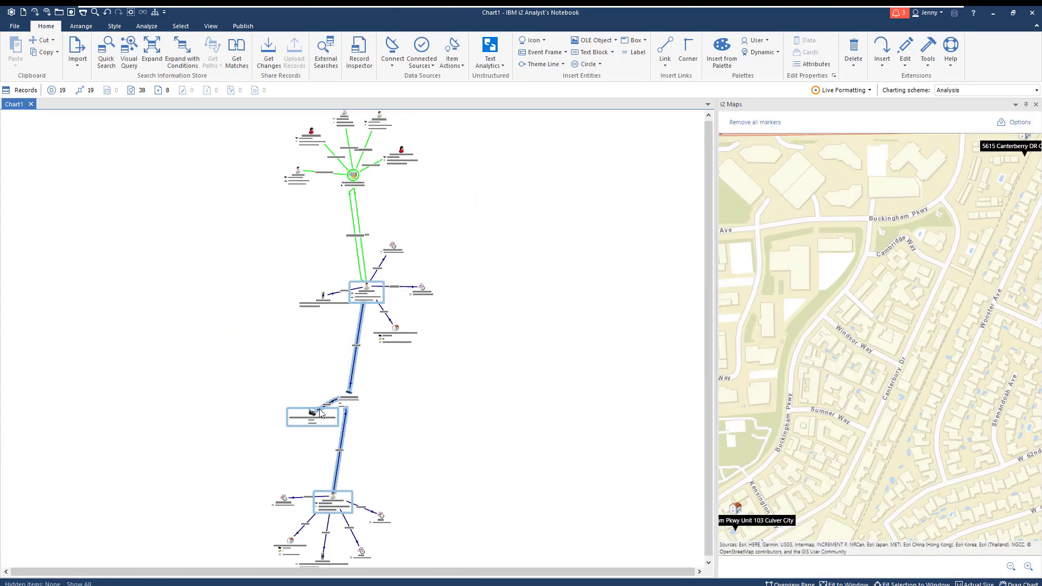
# Step: Zoom to the new House Under Surveillance camera node and the Mustang
pyautogui.click(346, 396)
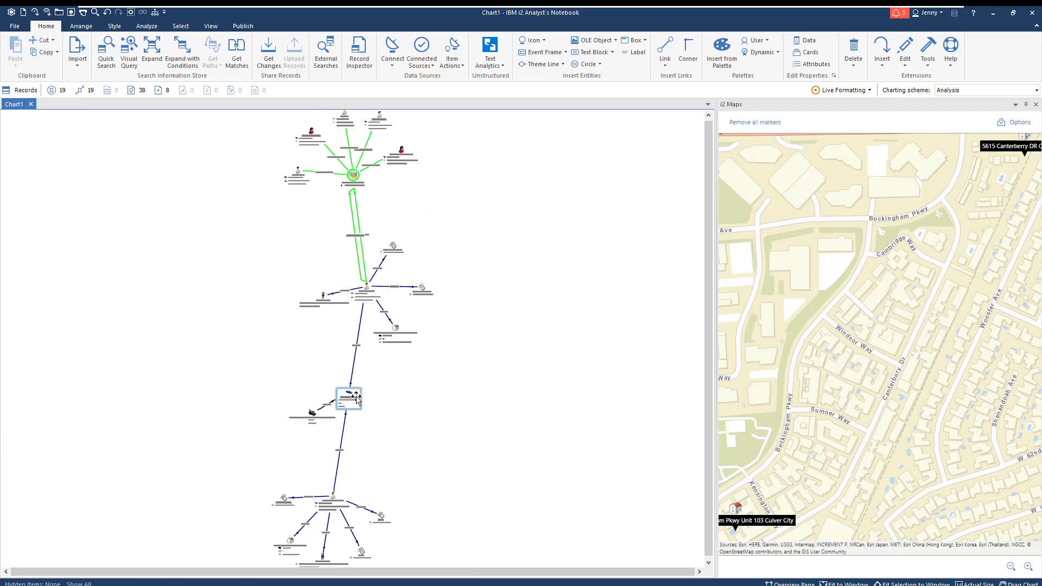
pyautogui.keyDown('ctrl'); pyautogui.click(312, 415); pyautogui.keyUp('ctrl')
pyautogui.hotkey('ctrl', 'shift', 'f')
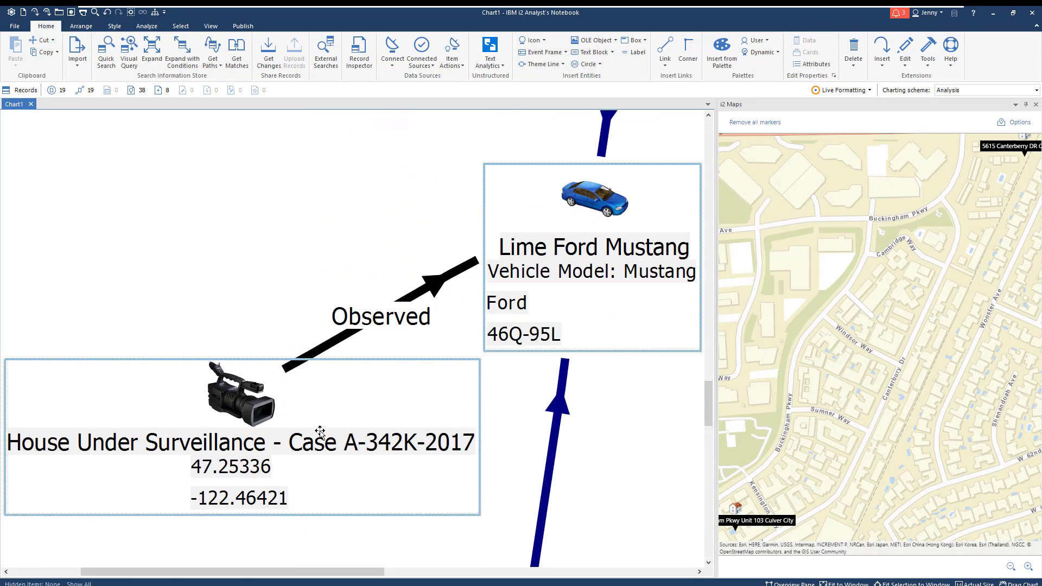
# Step: Move the House Under Surveillance node up slightly and add it to the map
pyautogui.click(269, 343)
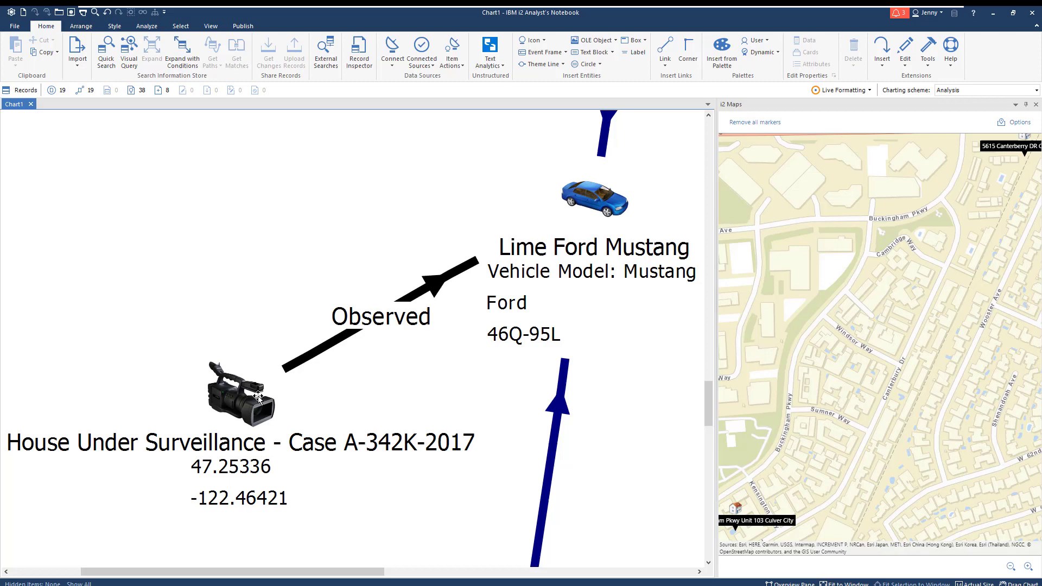
pyautogui.moveTo(258, 397); pyautogui.dragTo(241, 361)
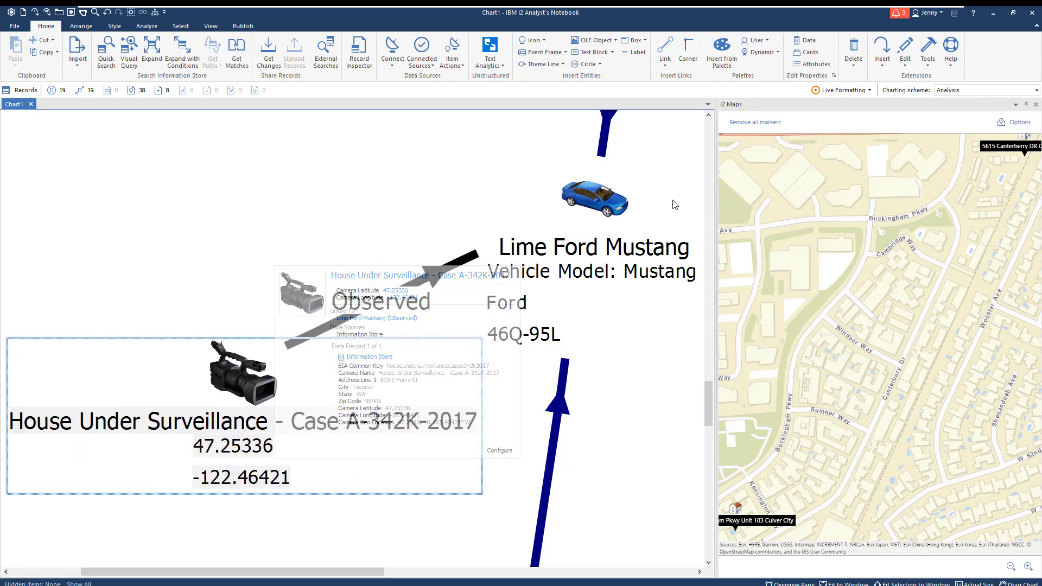
pyautogui.rightClick(243, 376)
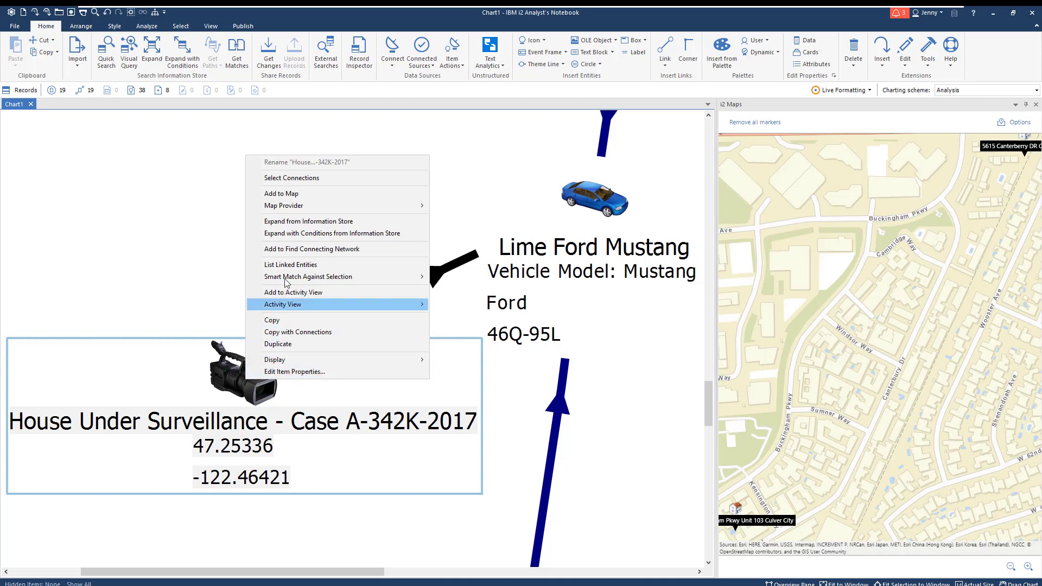
pyautogui.click(297, 202)
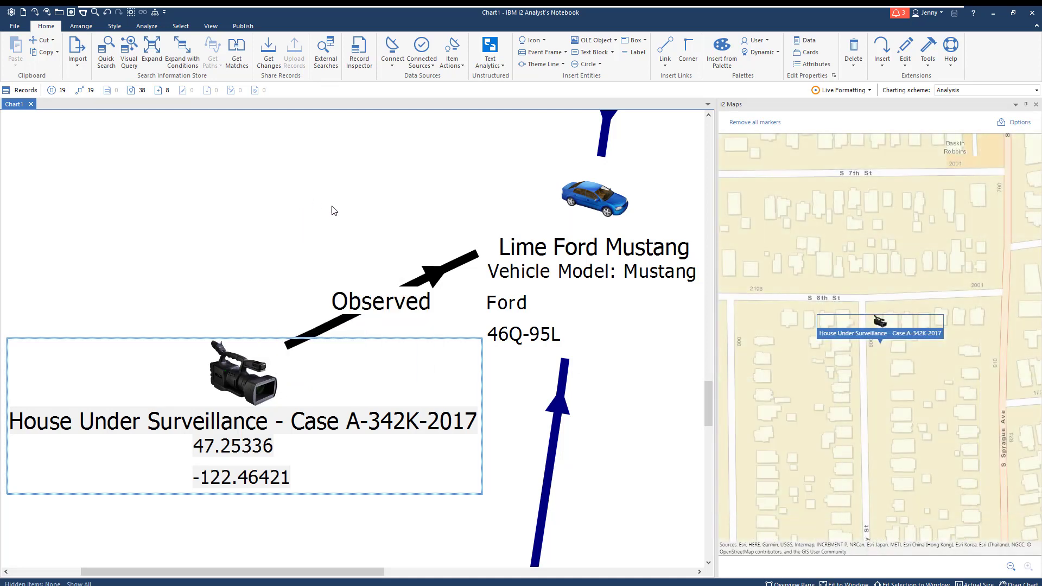
# Step: Zoom the map out to a Pacific Northwest view around Tacoma and deselect the node
pyautogui.click(1011, 567)
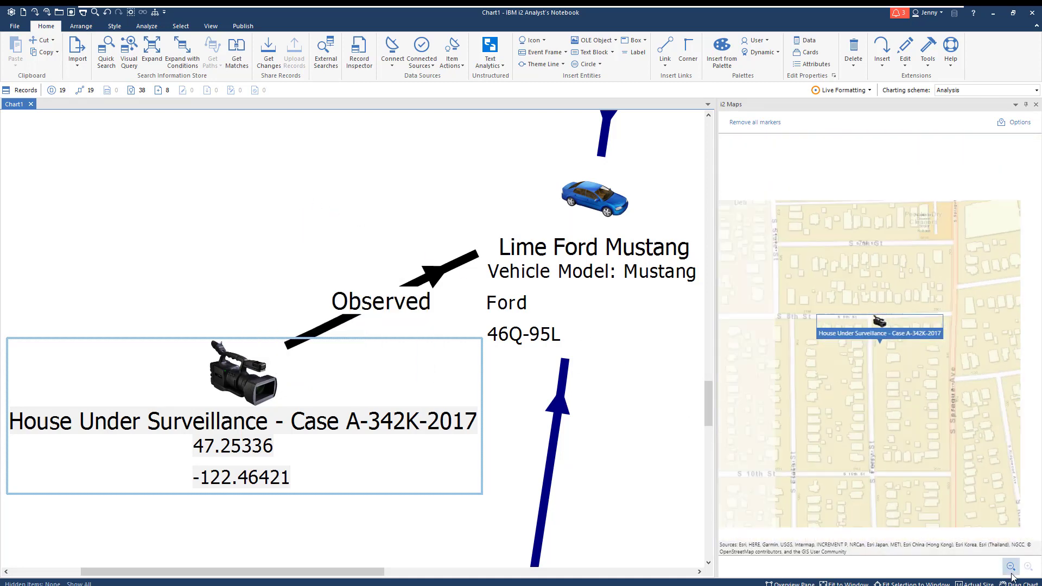
pyautogui.click(1010, 566)
pyautogui.click(1010, 566)
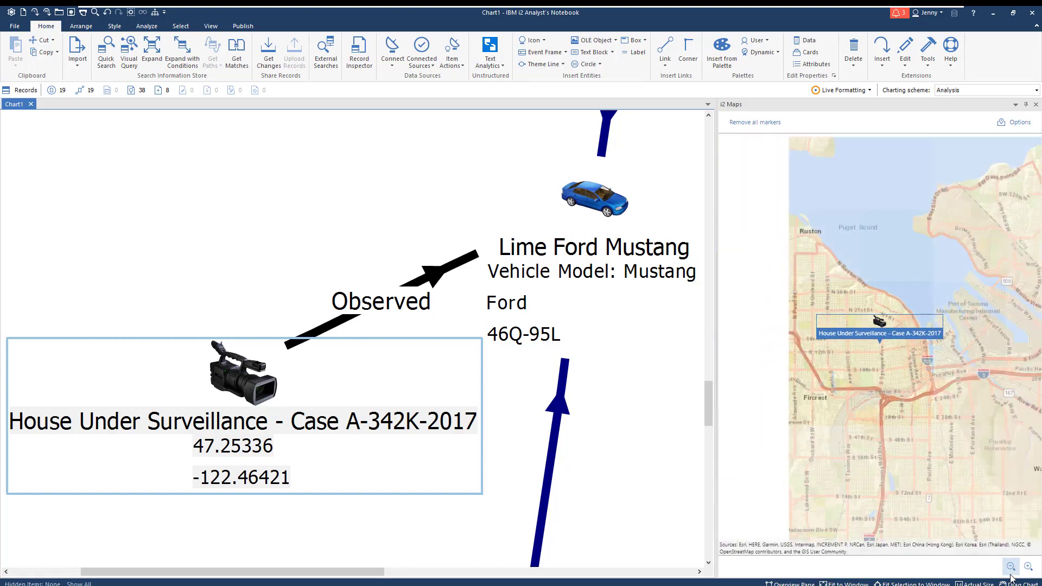
pyautogui.click(1010, 566)
pyautogui.click(1010, 566)
pyautogui.click(1010, 567)
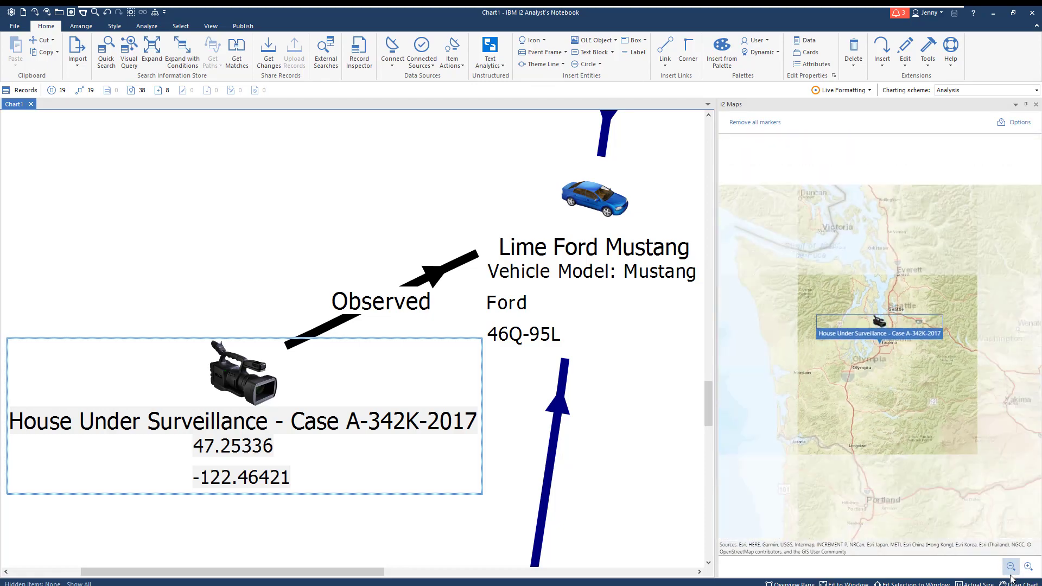
pyautogui.click(1011, 566)
pyautogui.click(463, 219)
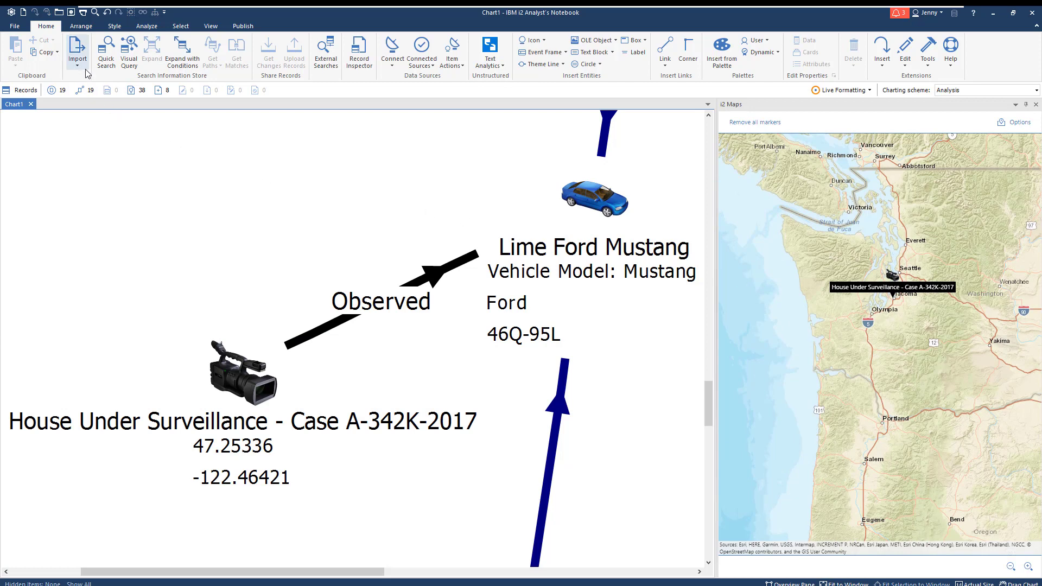
# Step: Start a new visual query after closing the previous query's results
pyautogui.click(128, 56)
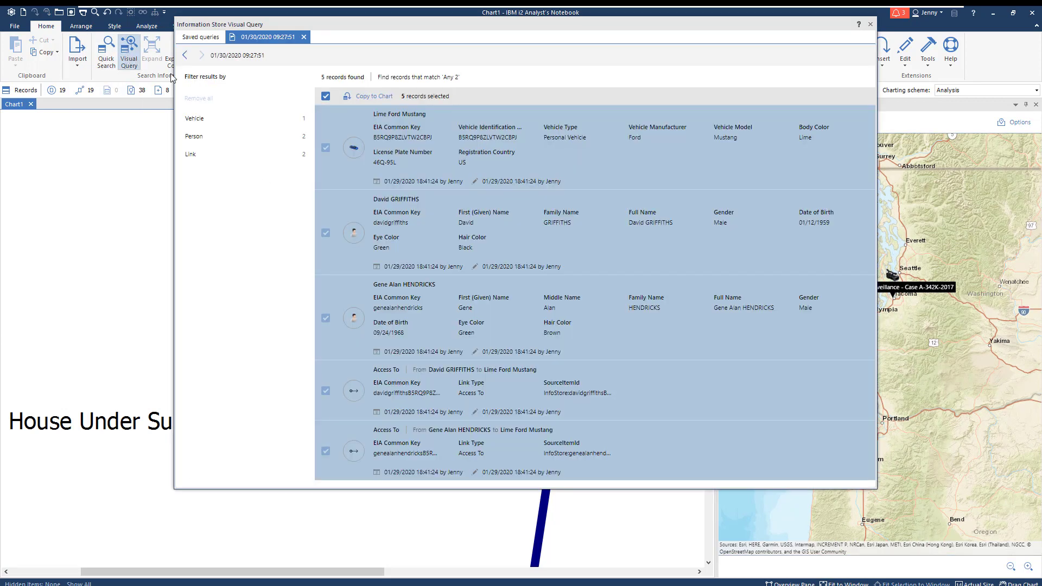
pyautogui.click(303, 37)
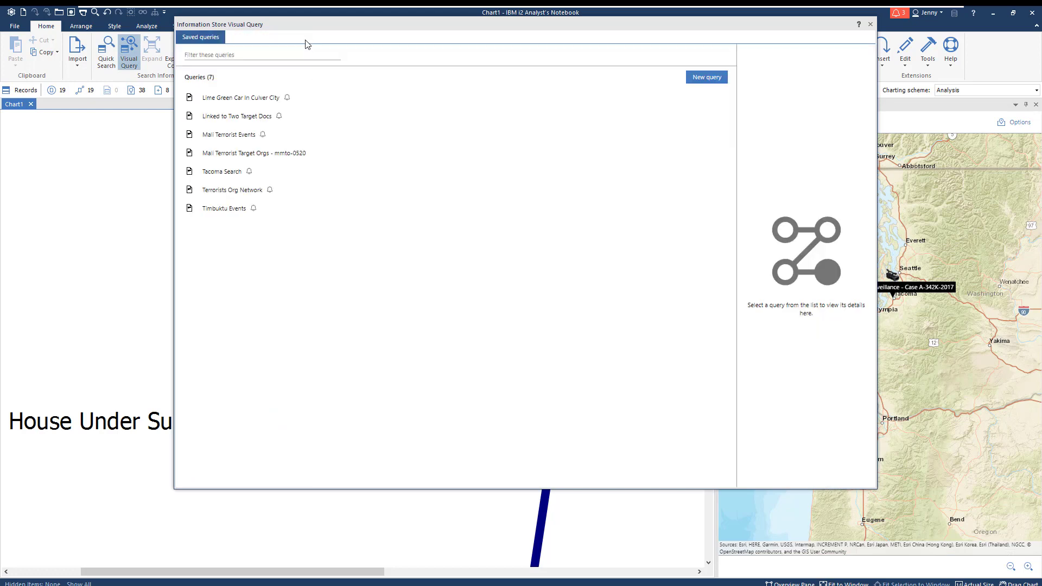
pyautogui.click(706, 76)
pyautogui.click(714, 75)
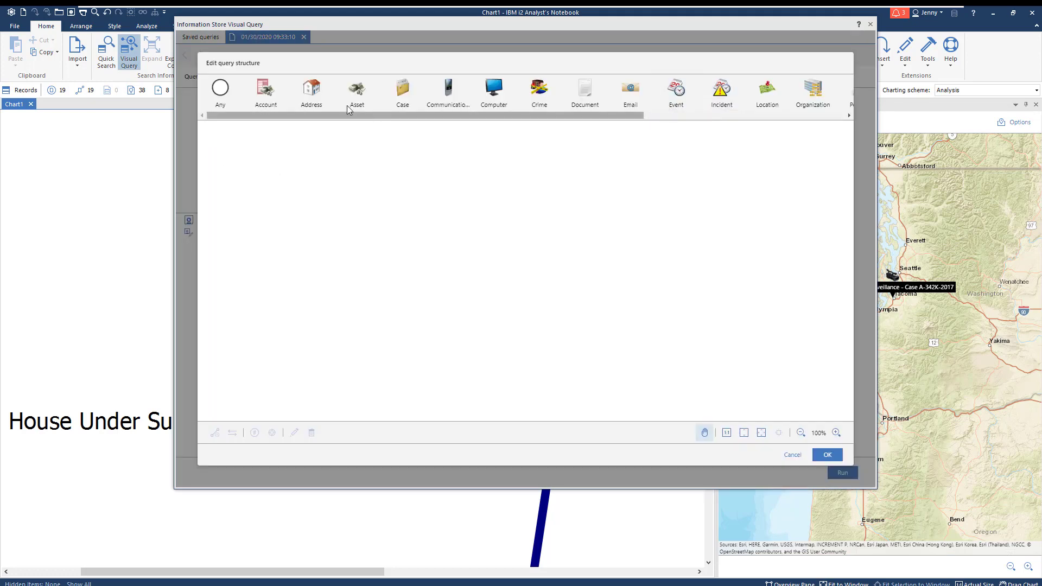
# Step: Add Address and Person nodes, link Address 1 to Person 1 with Any, and confirm
pyautogui.moveTo(307, 93); pyautogui.dragTo(304, 241)
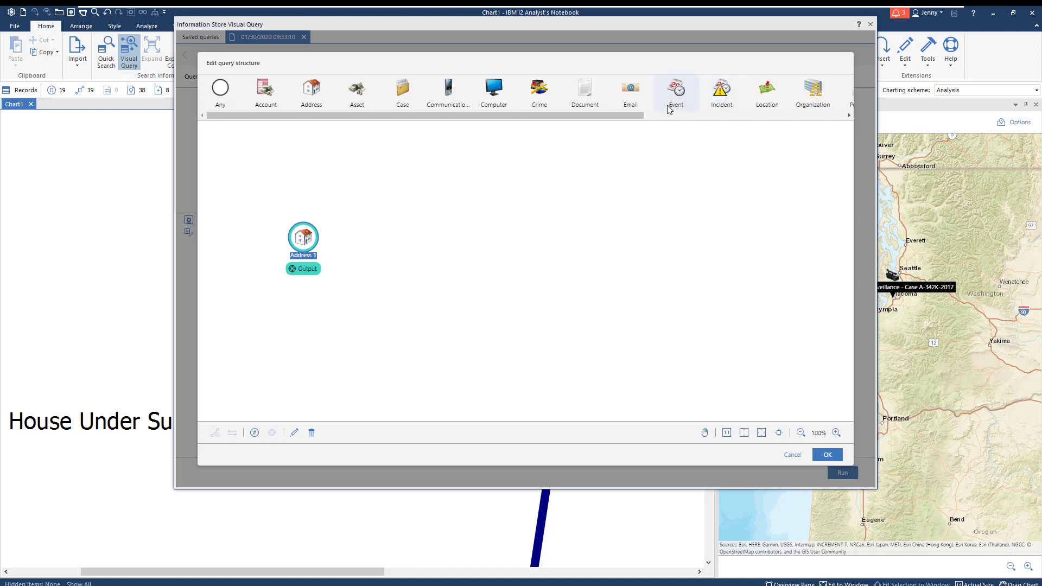
pyautogui.click(736, 115)
pyautogui.moveTo(562, 93); pyautogui.dragTo(461, 236)
pyautogui.keyDown('ctrl'); pyautogui.click(298, 251); pyautogui.keyUp('ctrl')
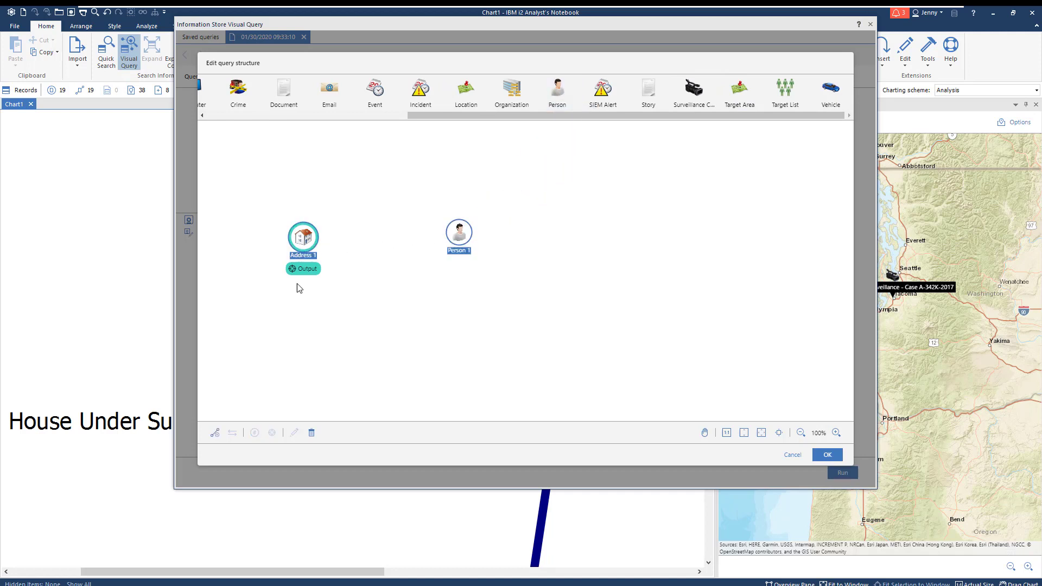
pyautogui.click(215, 432)
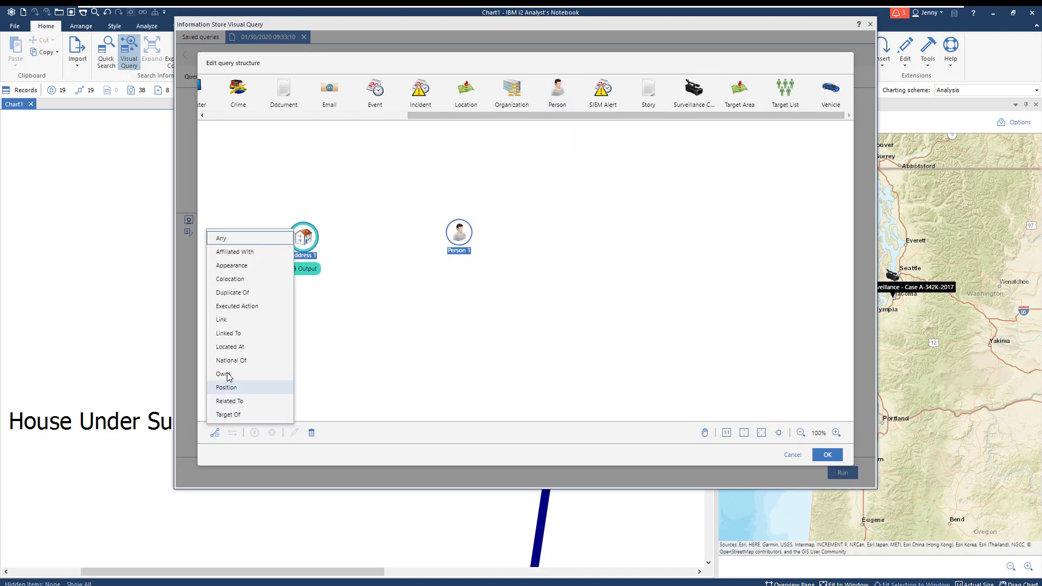
pyautogui.click(231, 241)
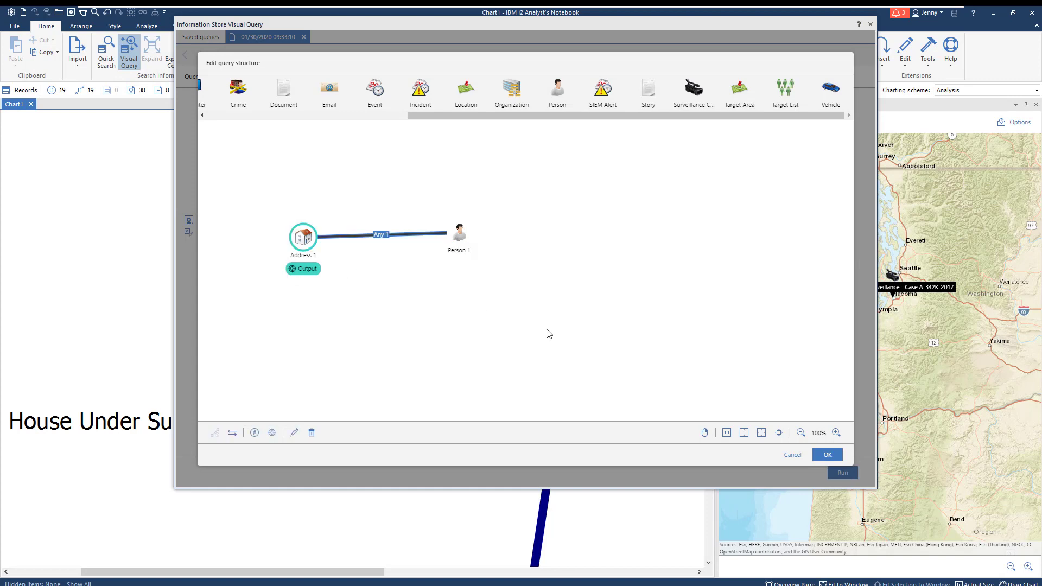
pyautogui.click(824, 454)
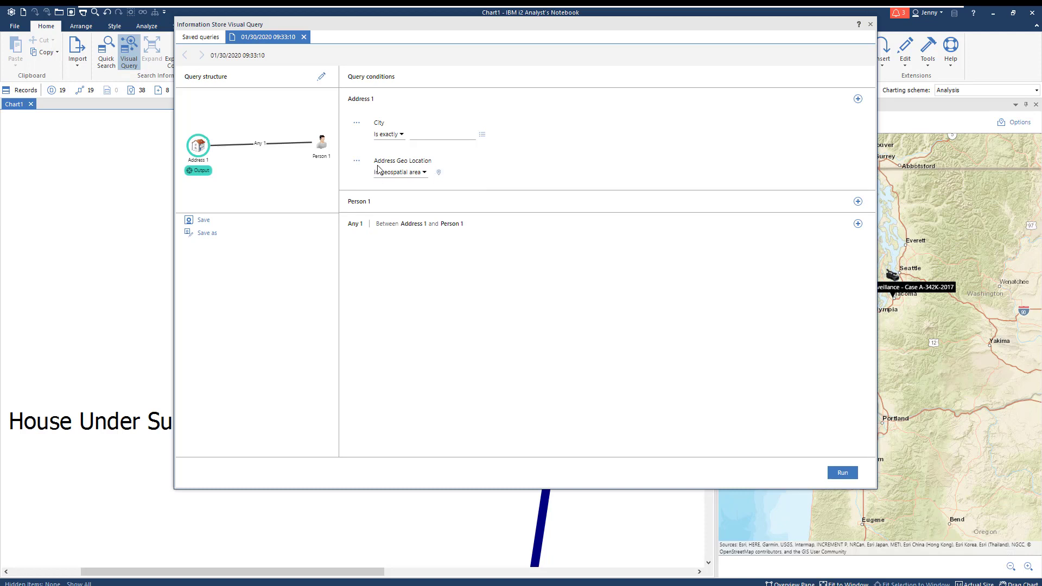
# Step: Open the address search-area map and zoom out over Tacoma and Olympia
pyautogui.click(439, 172)
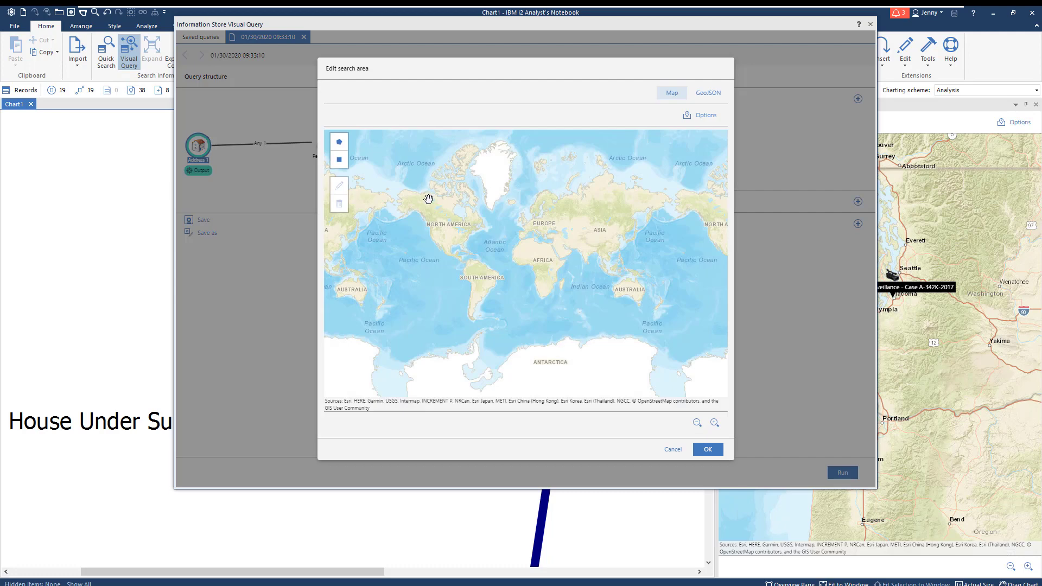
pyautogui.scroll(1, 429, 224)
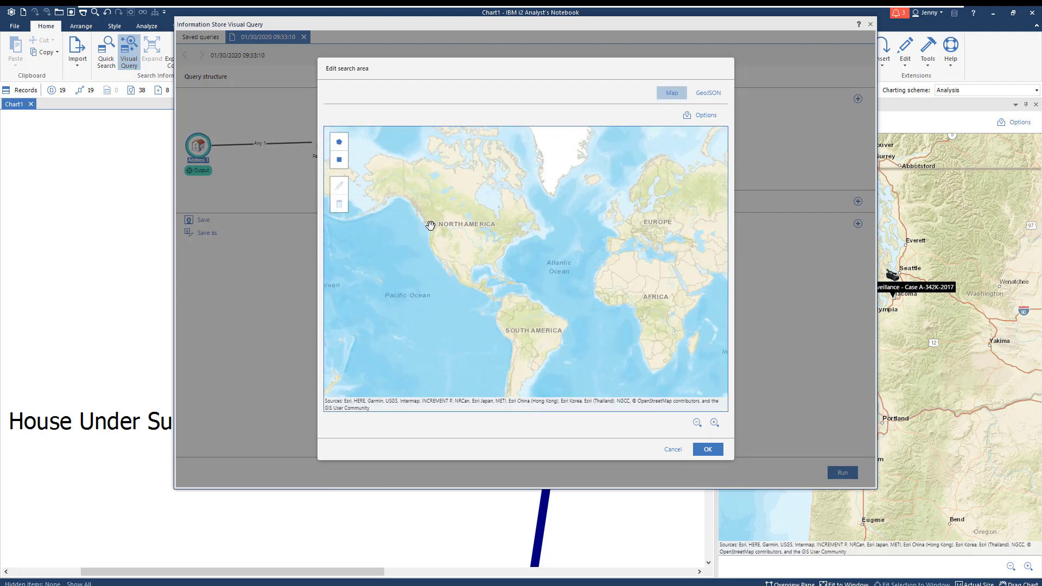
pyautogui.scroll(8, 432, 228)
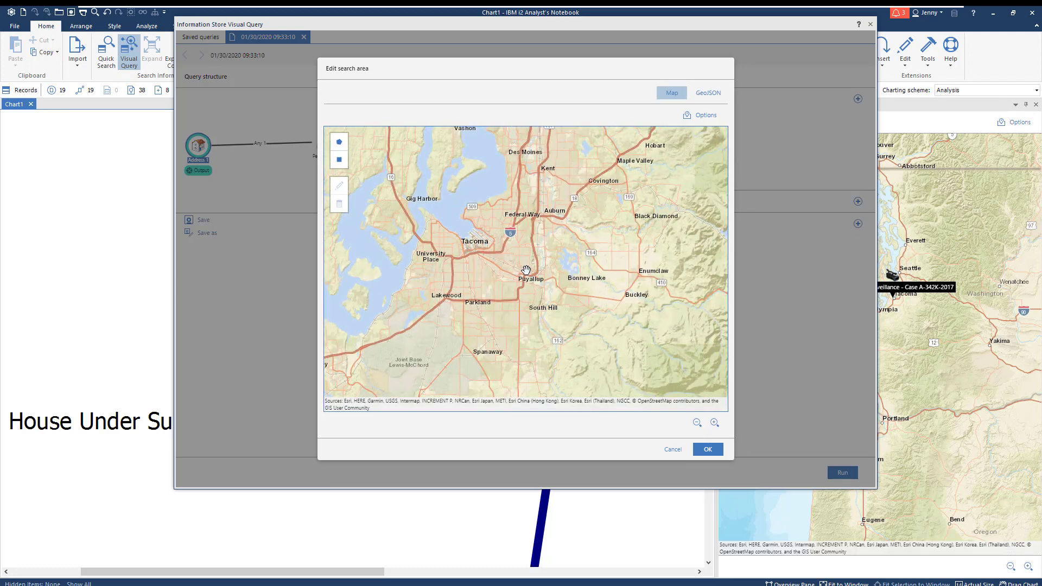
pyautogui.click(697, 422)
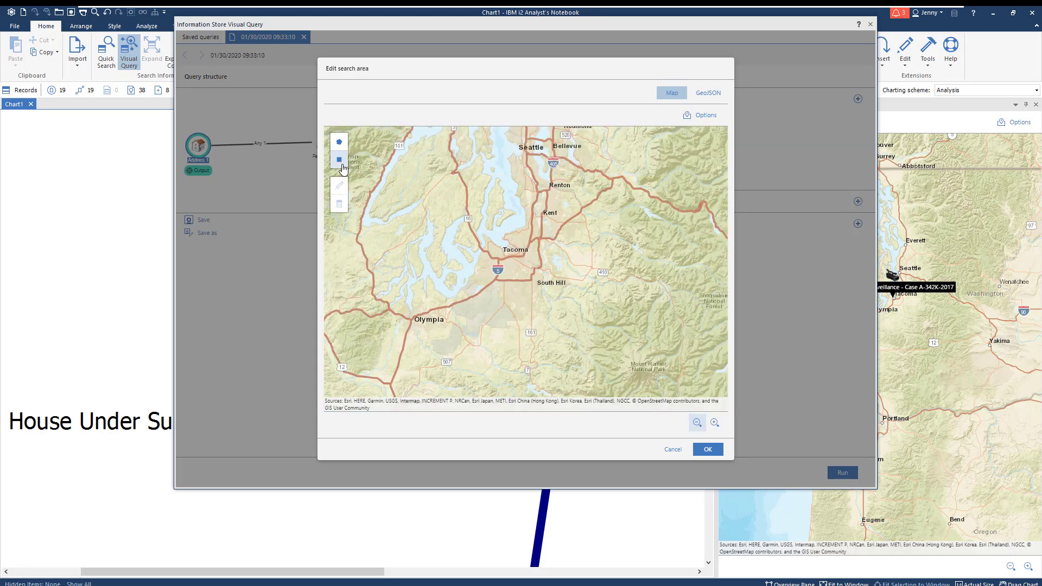
# Step: Draw a six-corner polygon search area around Tacoma and Olympia and accept it
pyautogui.click(340, 142)
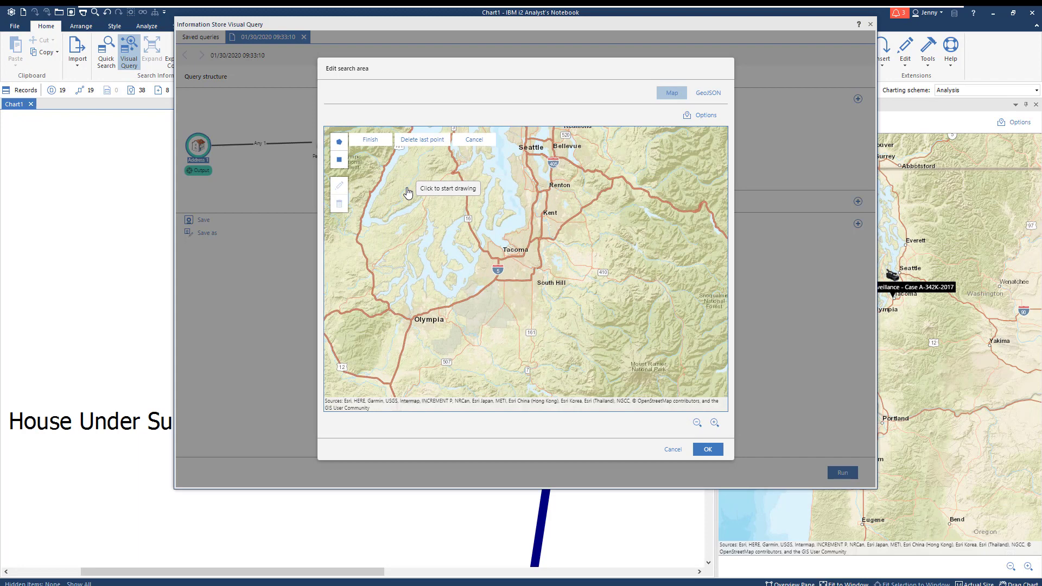
pyautogui.click(407, 188)
pyautogui.click(617, 187)
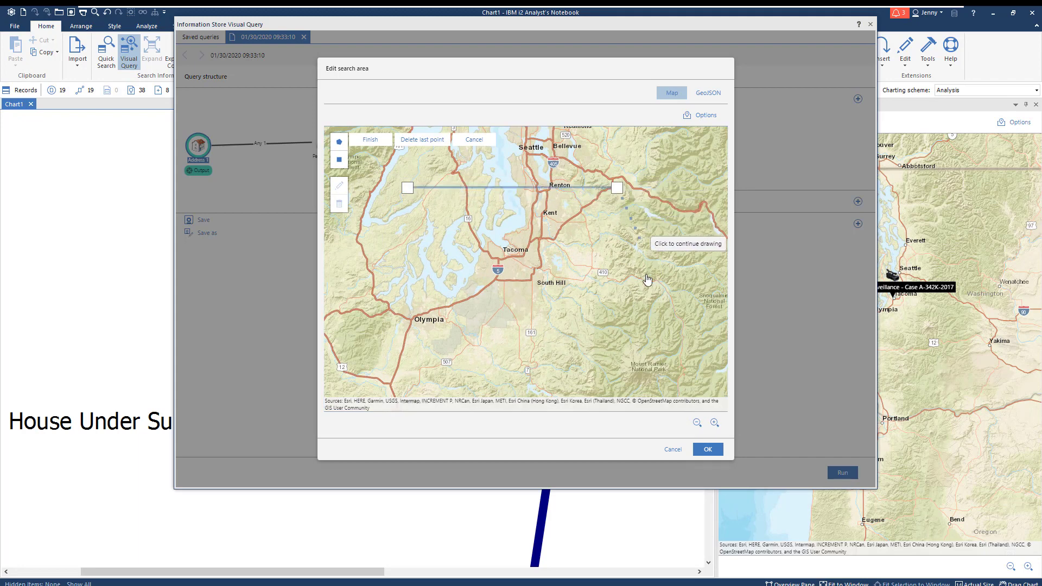
pyautogui.click(654, 347)
pyautogui.click(556, 370)
pyautogui.click(371, 374)
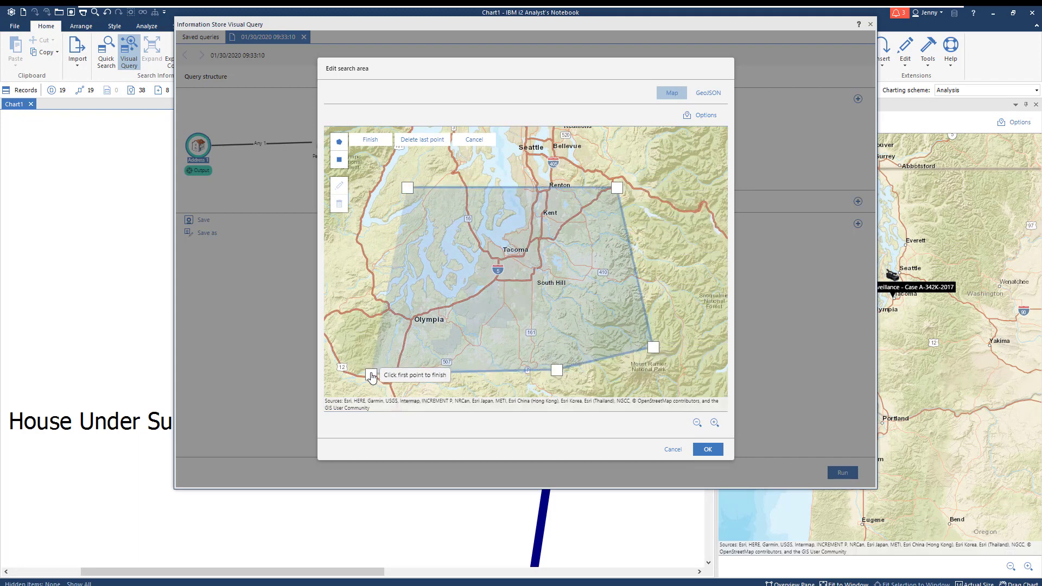
pyautogui.click(371, 259)
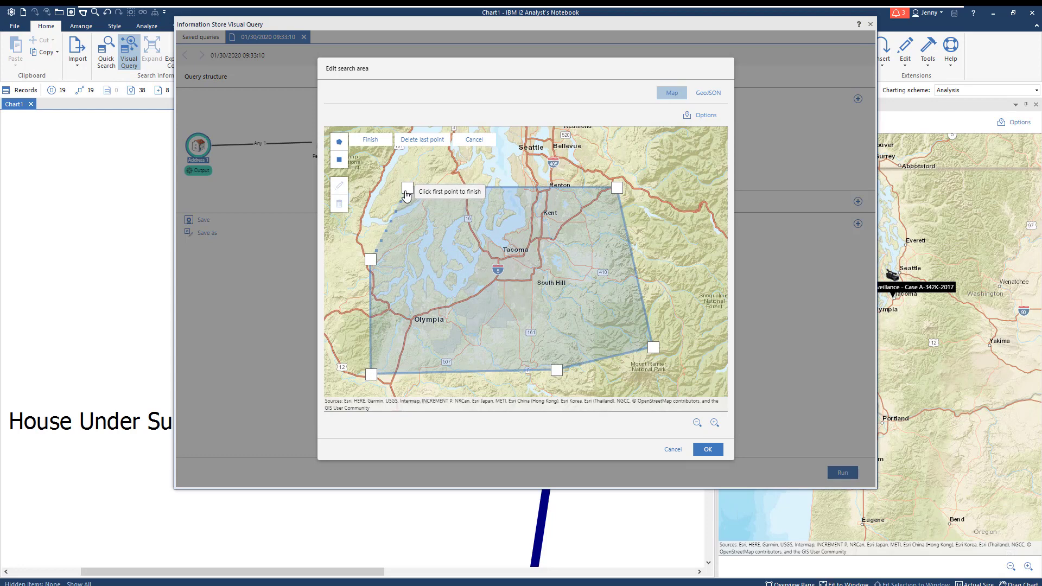
pyautogui.click(407, 189)
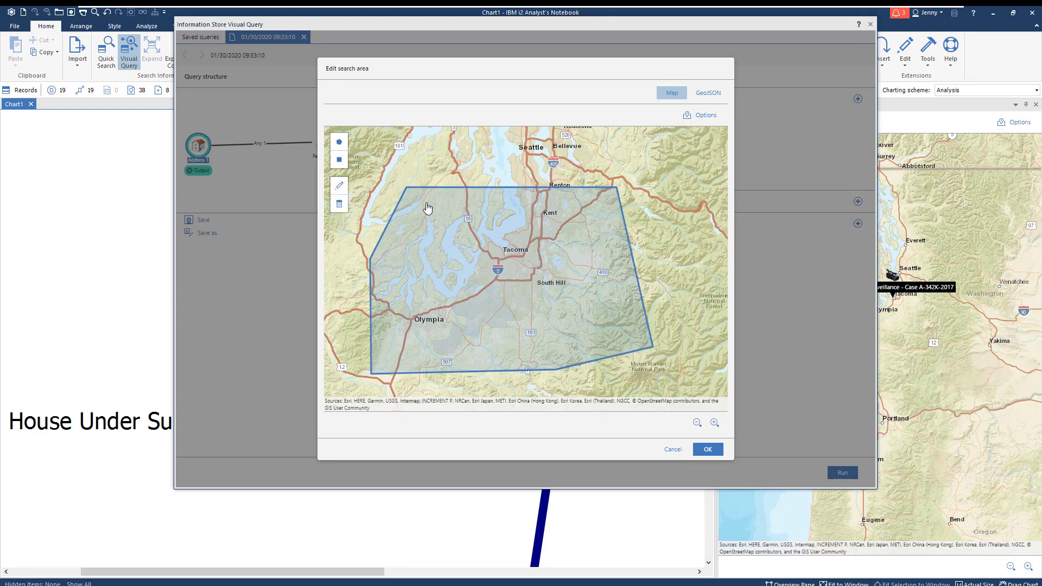
pyautogui.click(707, 449)
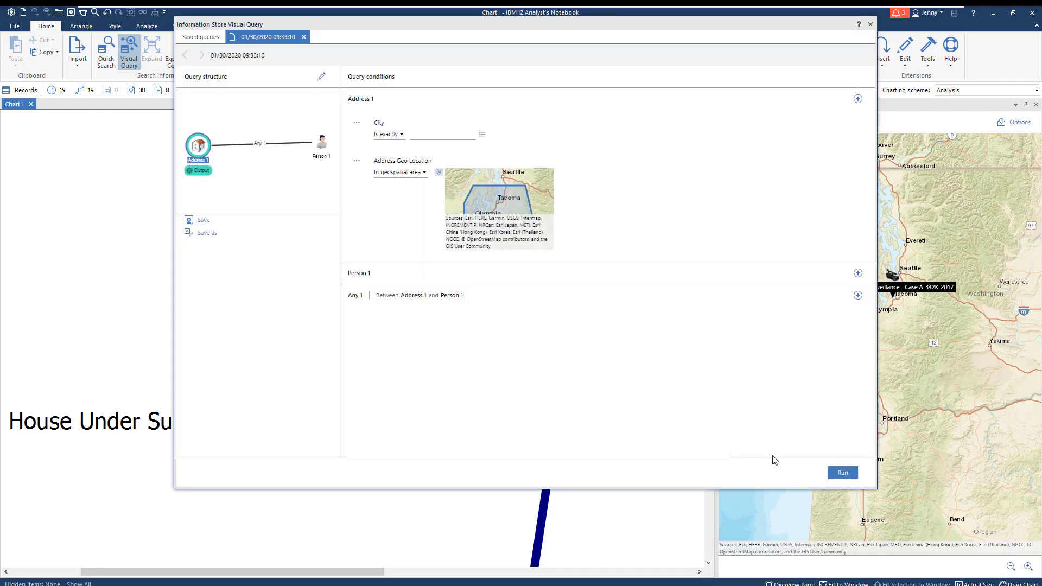
pyautogui.click(842, 471)
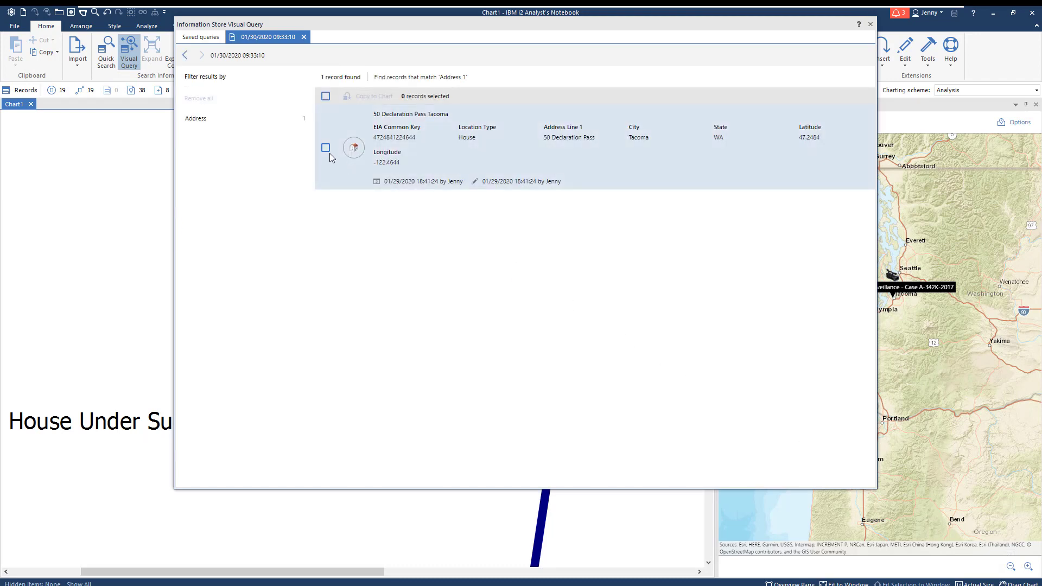
pyautogui.click(327, 149)
pyautogui.click(373, 96)
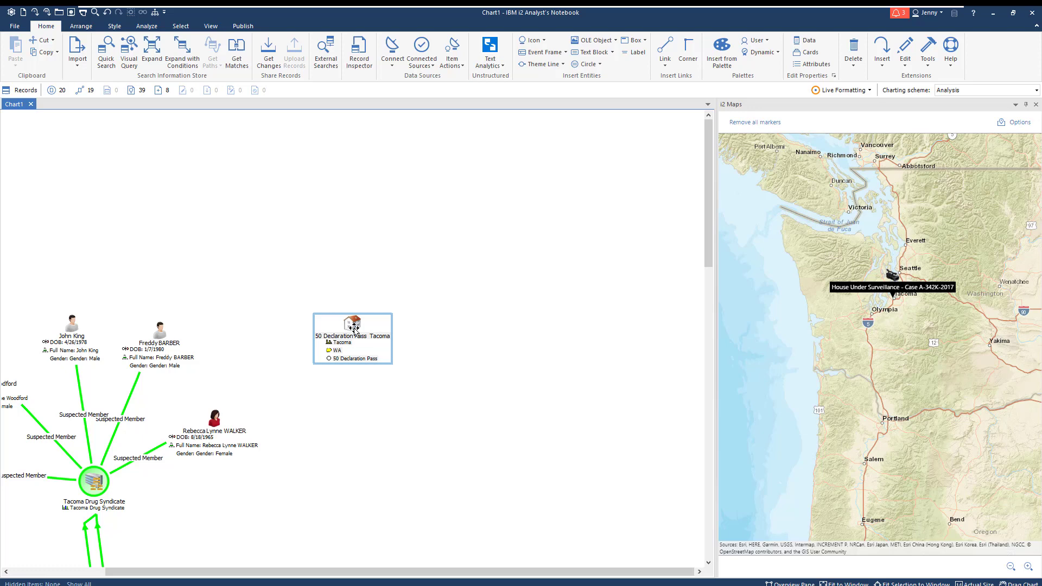
pyautogui.rightClick(354, 327)
pyautogui.click(409, 352)
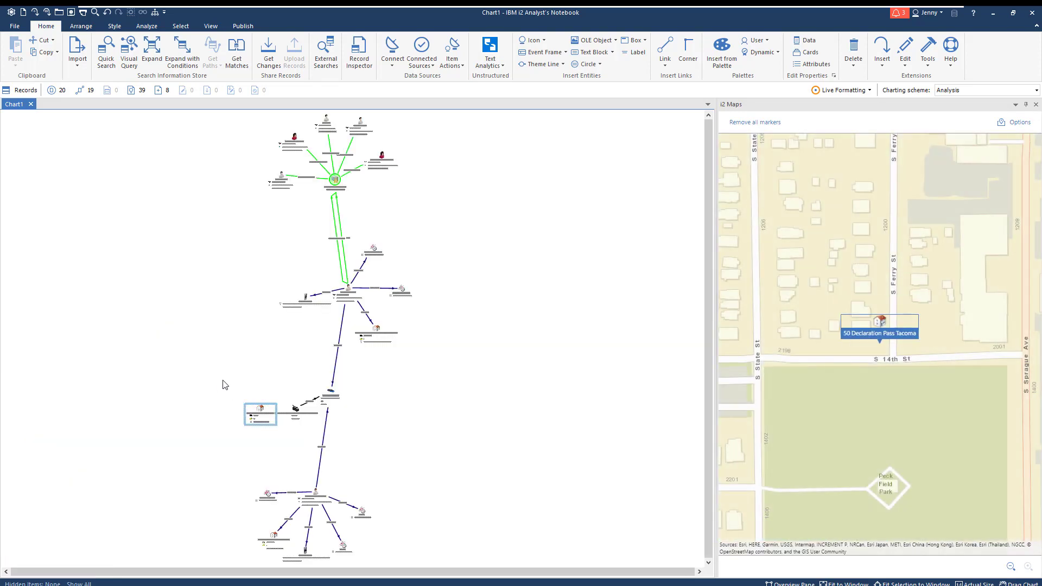
pyautogui.moveTo(212, 378); pyautogui.dragTo(395, 448)
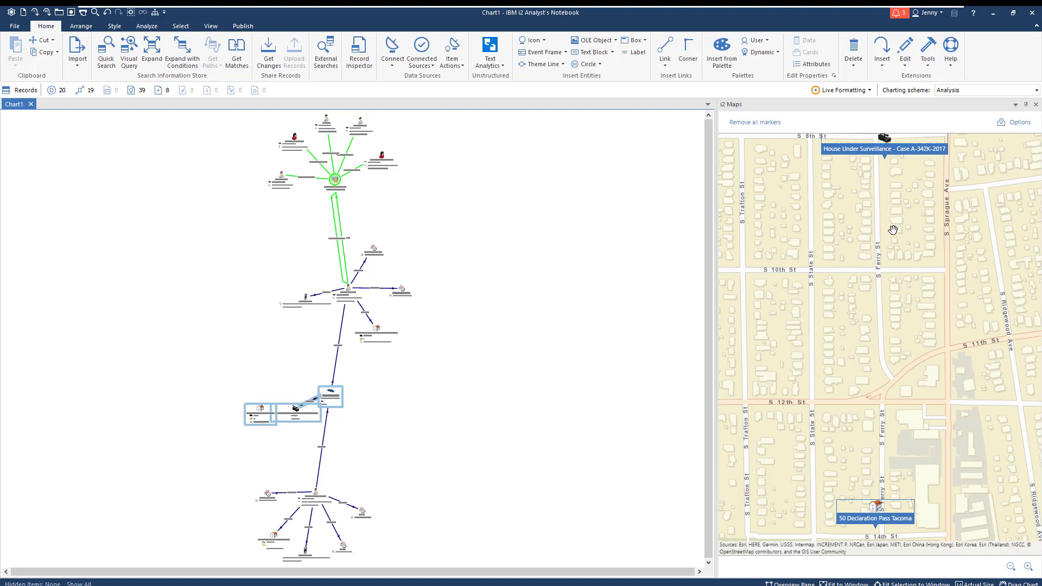
pyautogui.click(887, 523)
# Step: Draw a palette link from the surveillance camera to the address, typed Co-located
pyautogui.click(722, 52)
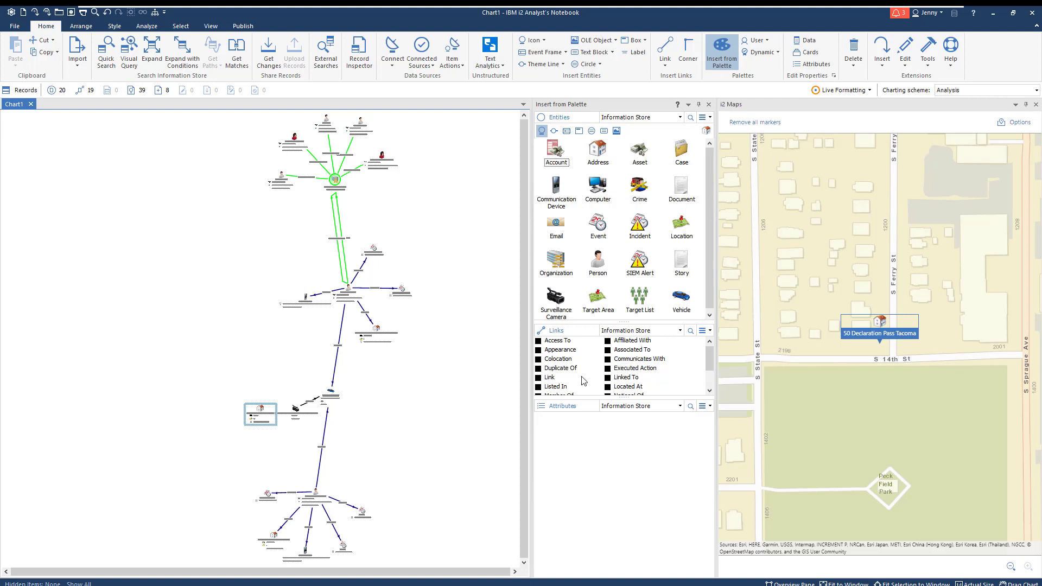
pyautogui.click(551, 382)
pyautogui.click(549, 378)
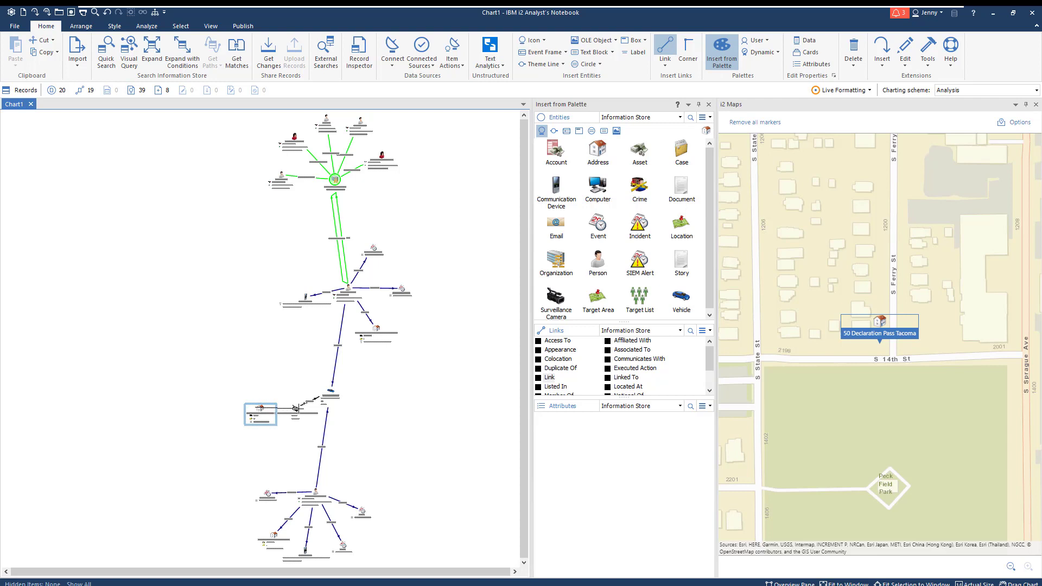
pyautogui.moveTo(295, 408); pyautogui.dragTo(296, 408)
pyautogui.rightClick(359, 258)
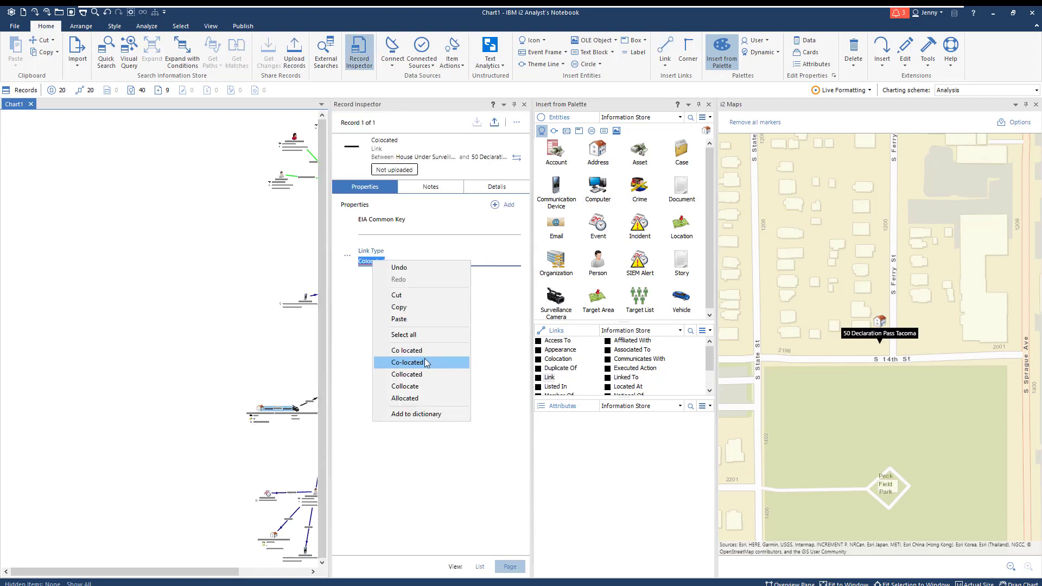
pyautogui.click(424, 358)
pyautogui.click(424, 359)
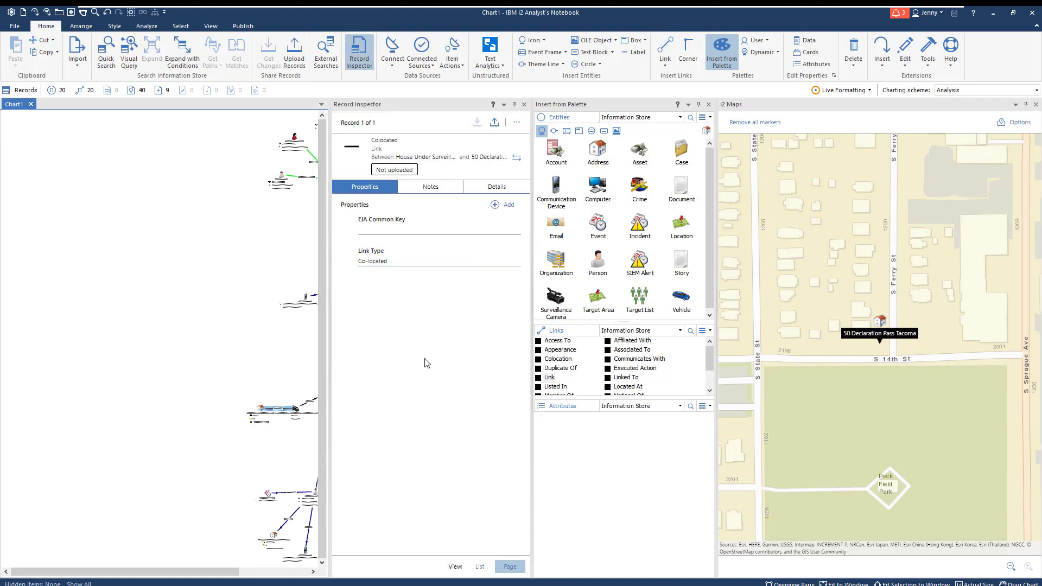
pyautogui.click(263, 407)
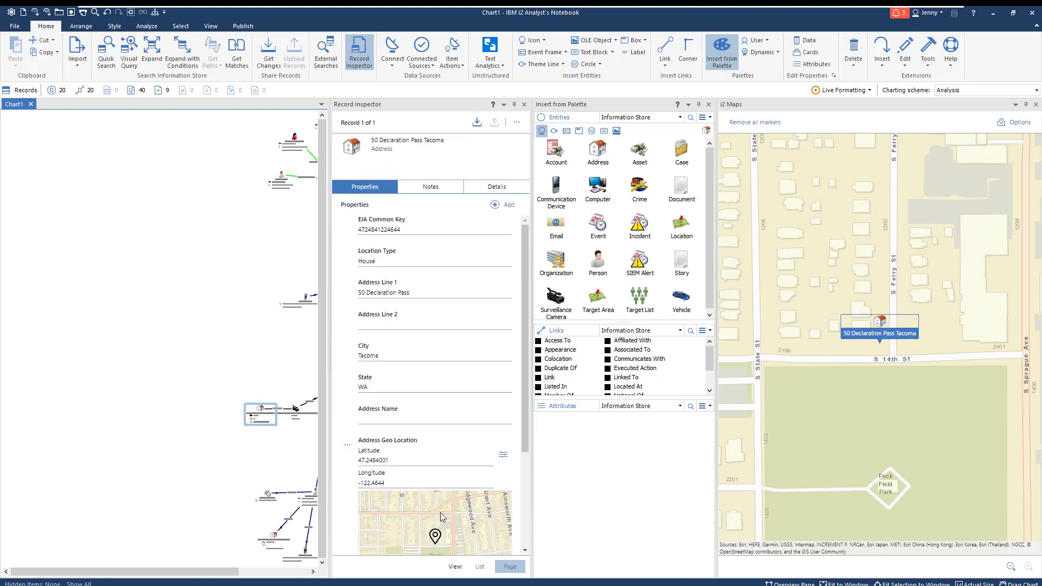
pyautogui.click(698, 104)
pyautogui.rightClick(258, 413)
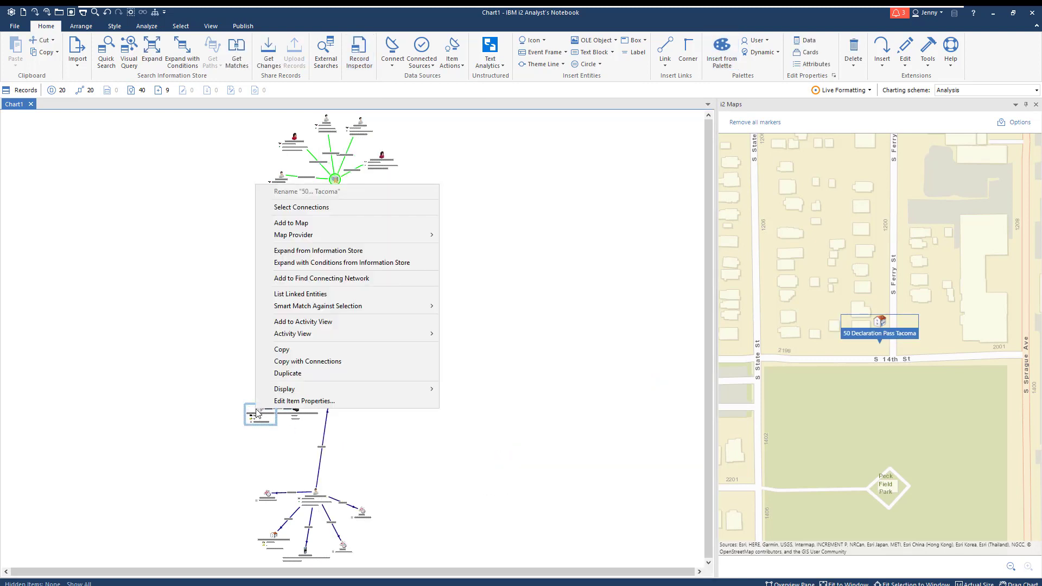
pyautogui.click(297, 255)
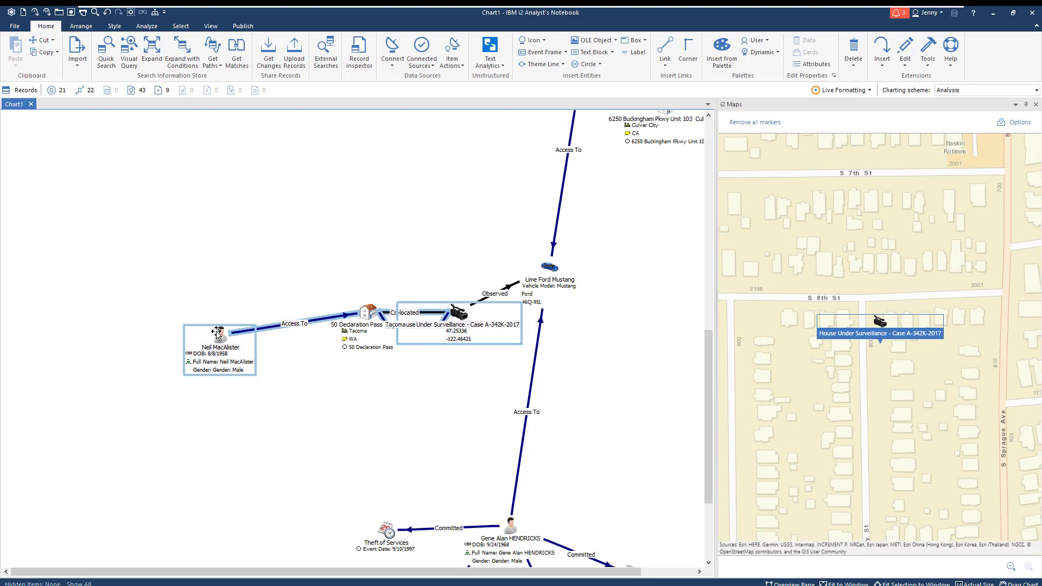
pyautogui.click(201, 312)
pyautogui.click(220, 337)
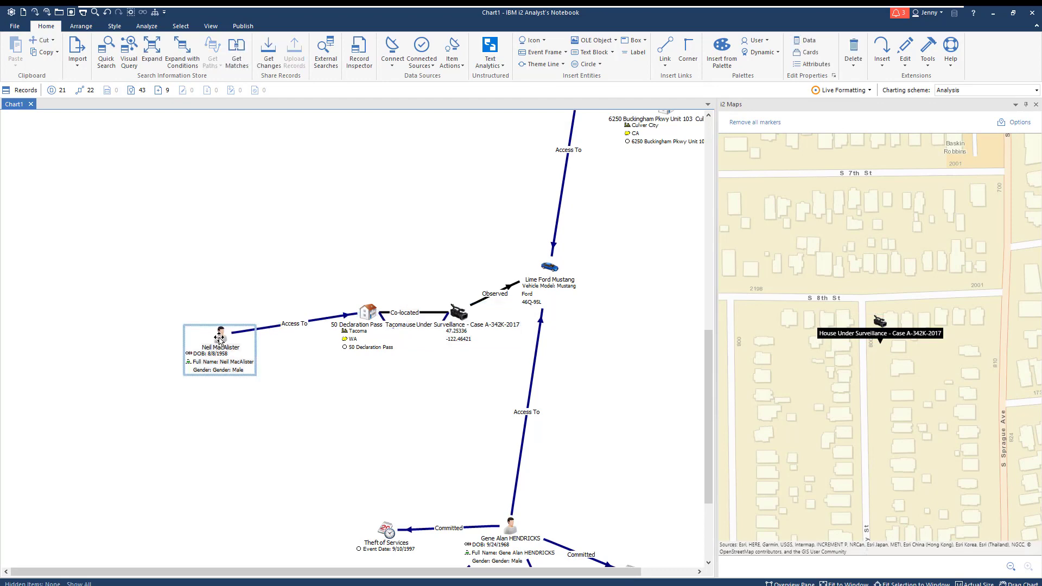
pyautogui.rightClick(220, 338)
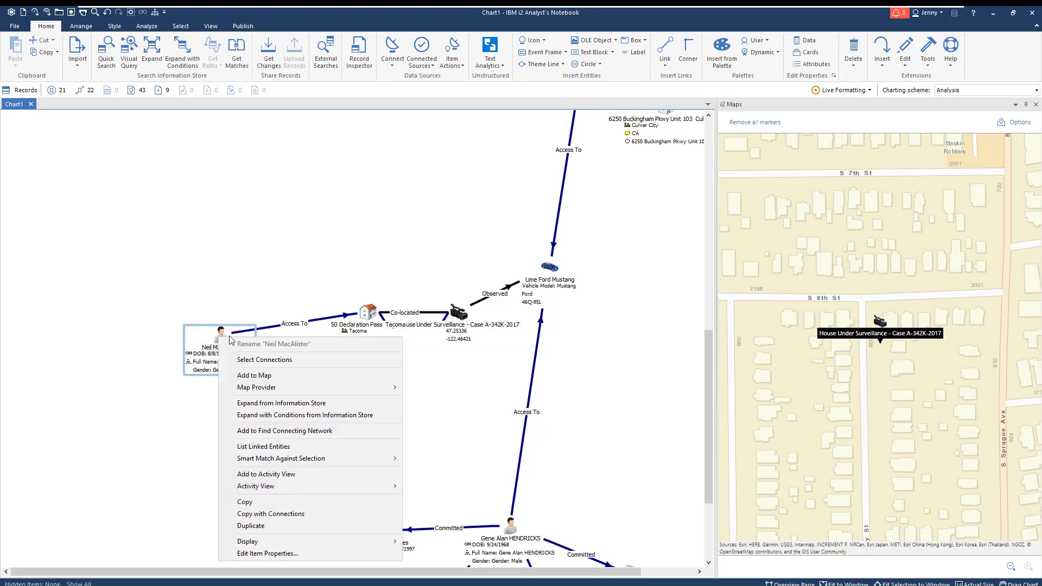
pyautogui.click(289, 406)
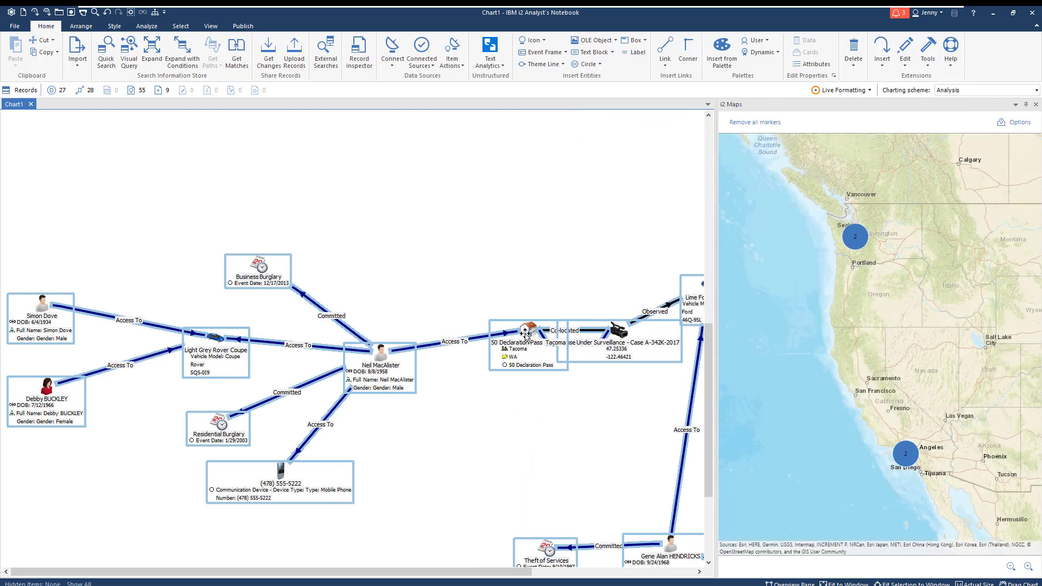
pyautogui.rightClick(526, 333)
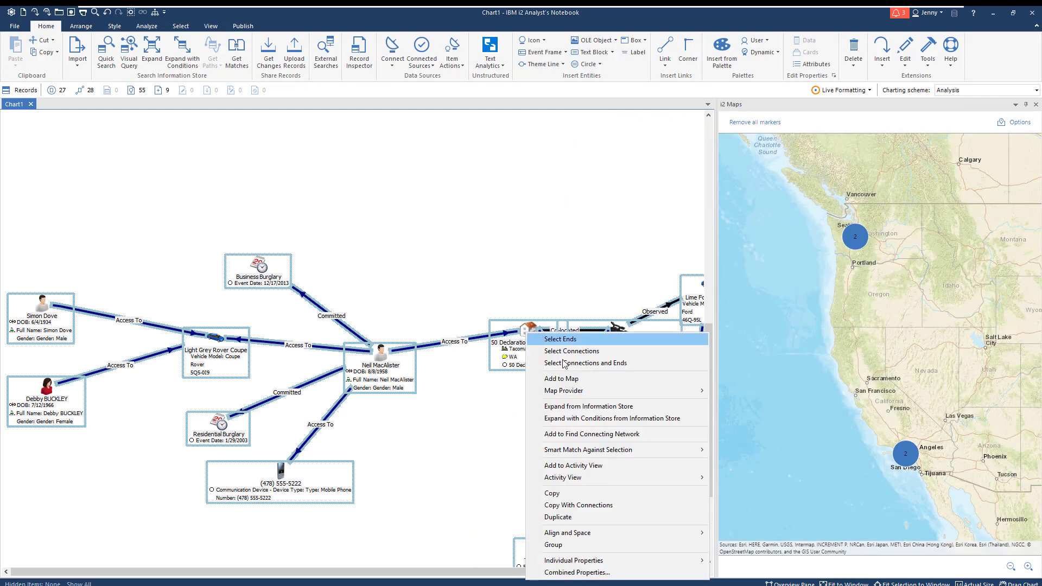
pyautogui.click(576, 407)
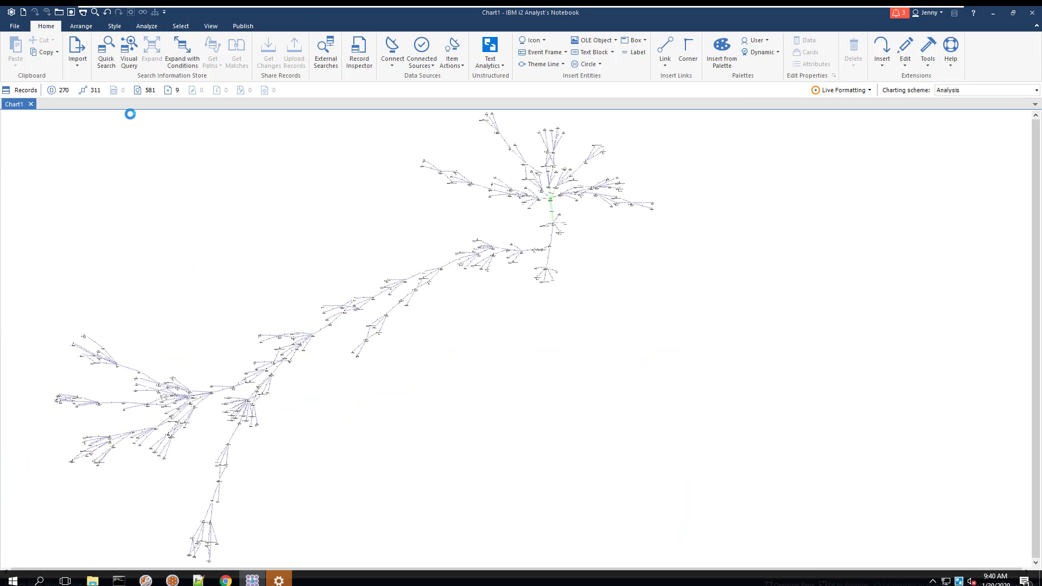
pyautogui.click(145, 27)
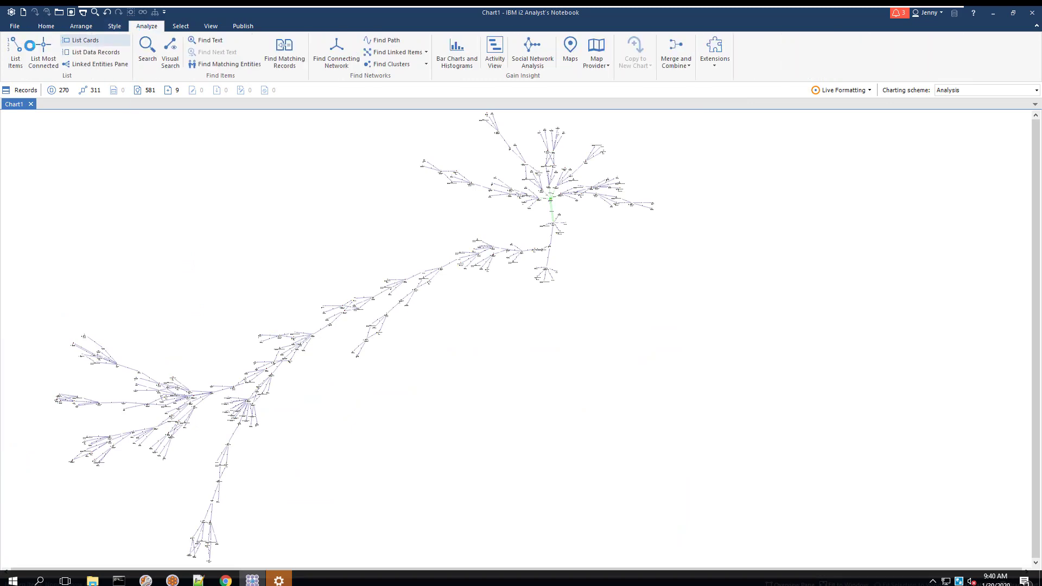
pyautogui.click(16, 45)
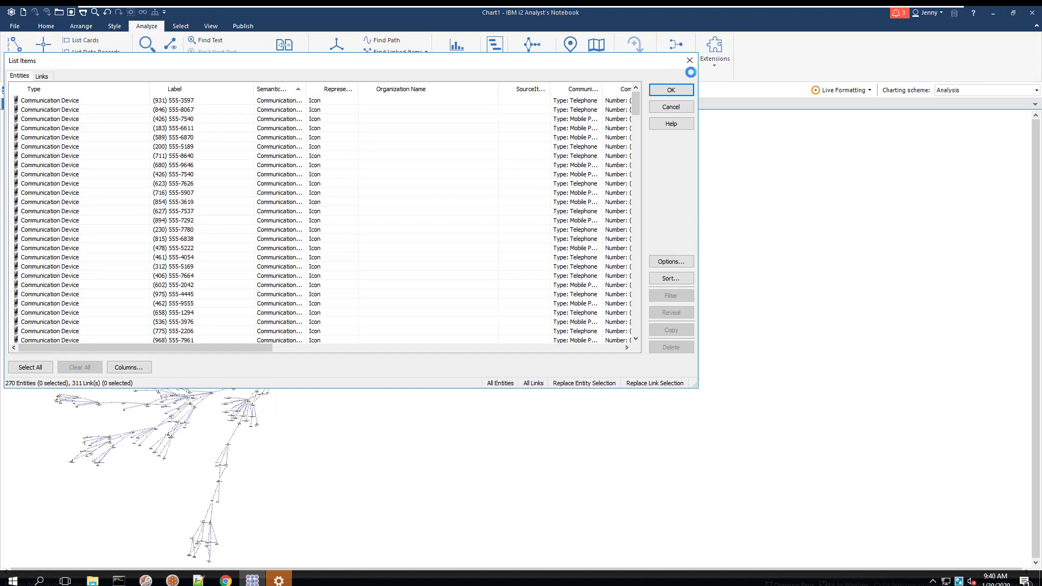
pyautogui.click(671, 89)
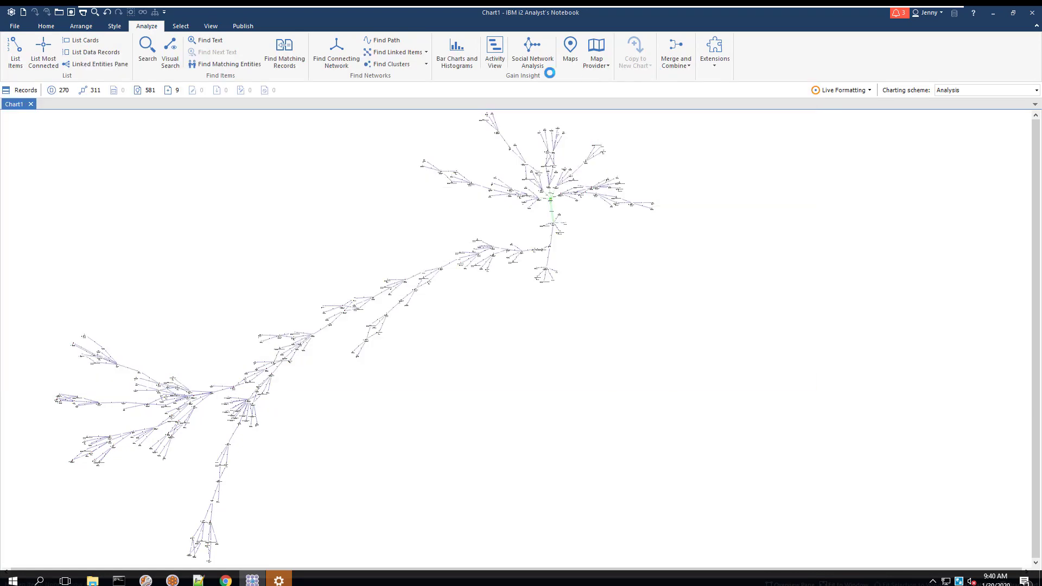
pyautogui.click(44, 39)
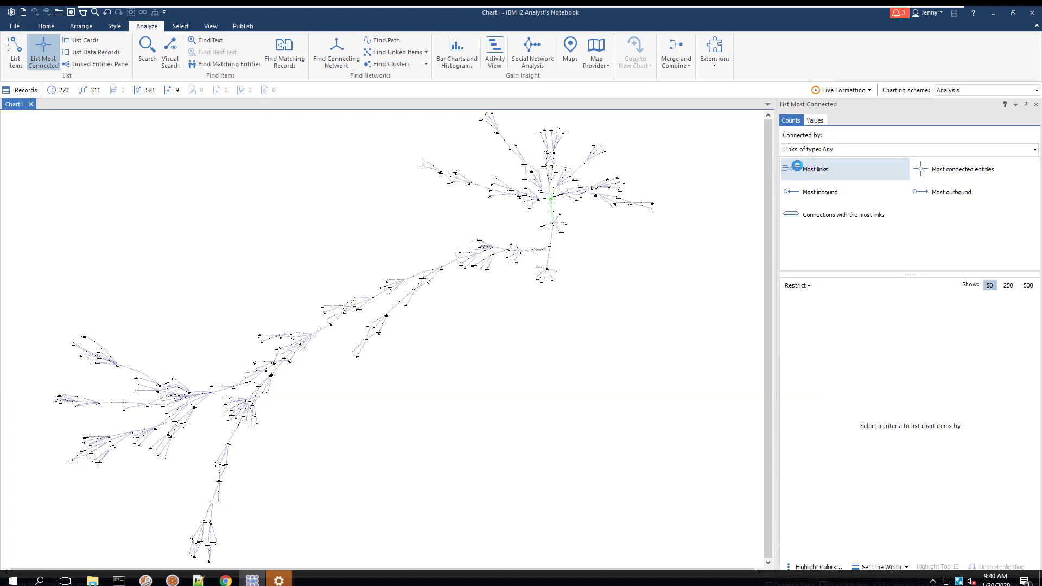
pyautogui.click(797, 166)
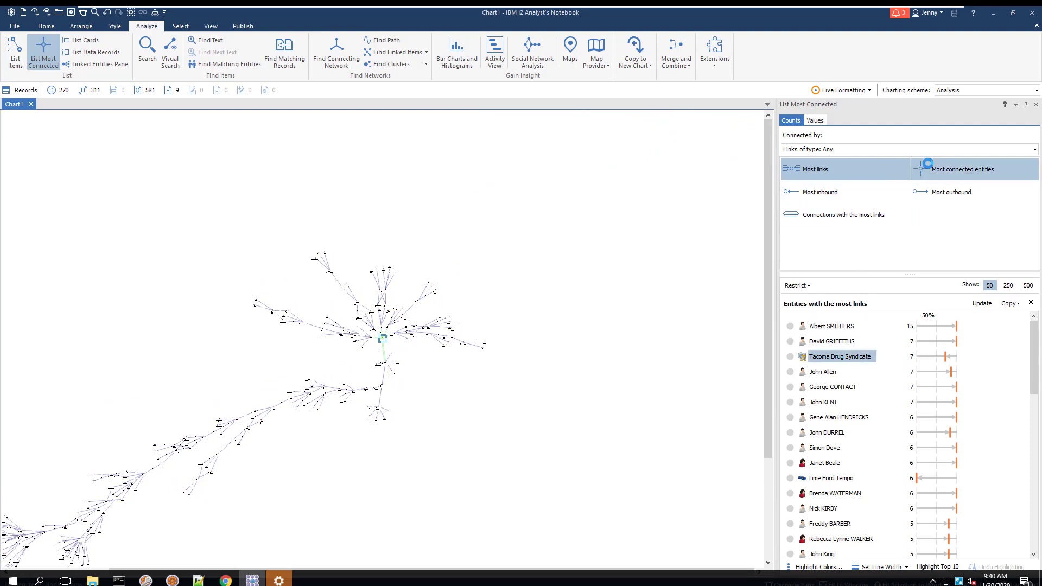
pyautogui.click(927, 164)
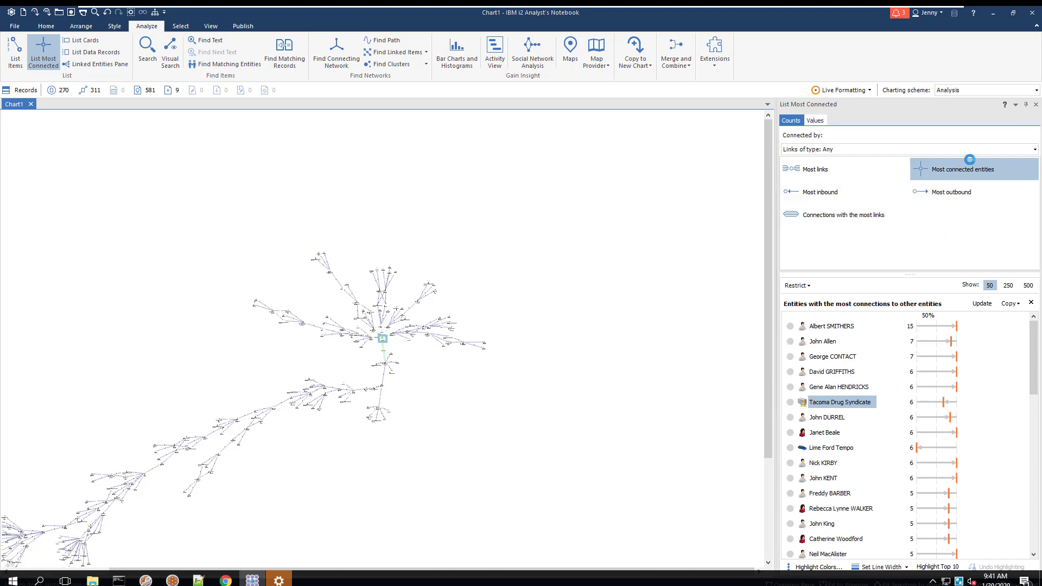
pyautogui.click(1035, 104)
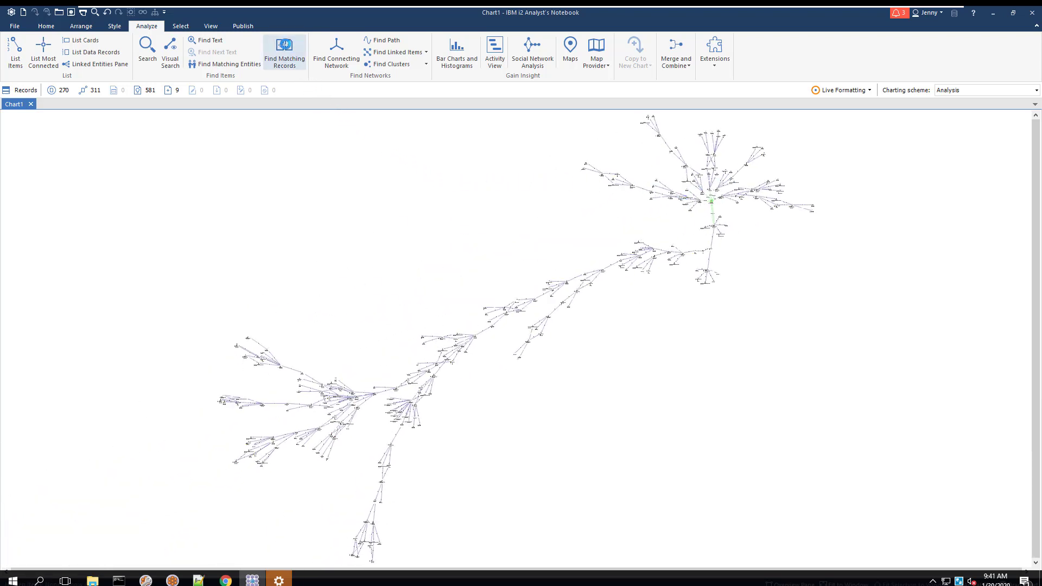
# Step: Add Event Type and Event Target Type bar charts, each sorted by count
pyautogui.click(456, 49)
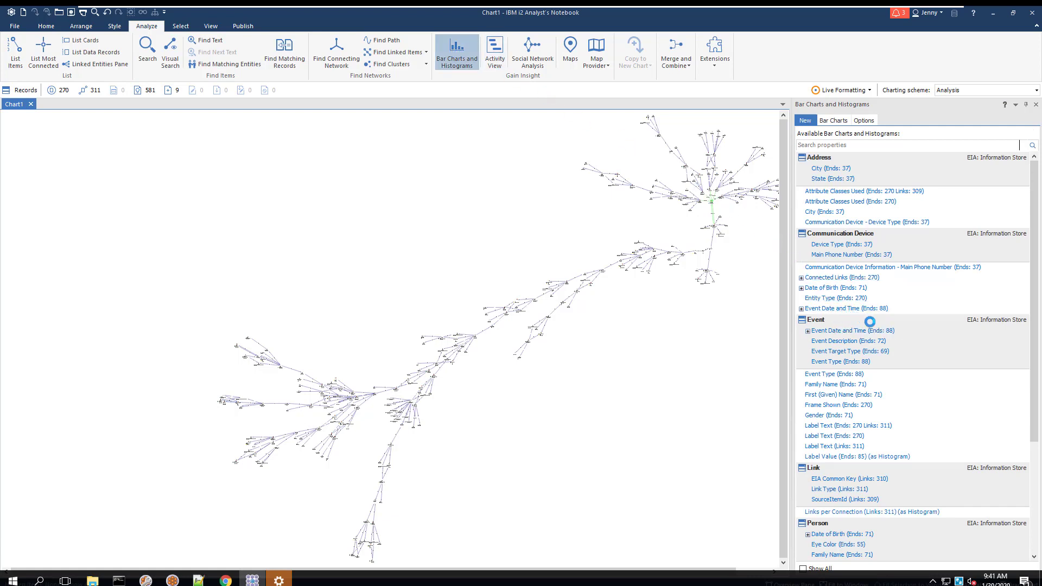
pyautogui.click(850, 361)
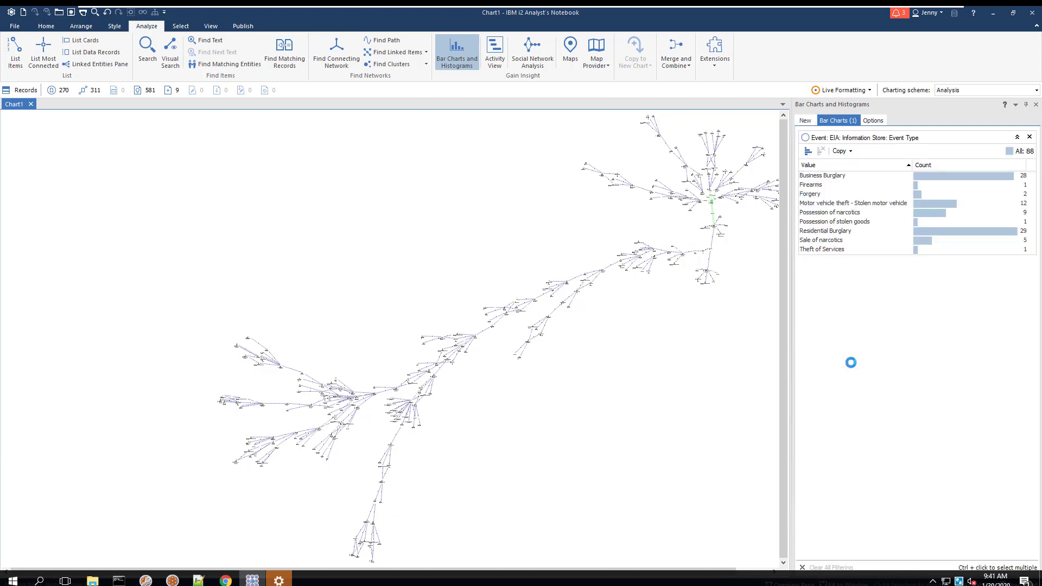
pyautogui.click(917, 165)
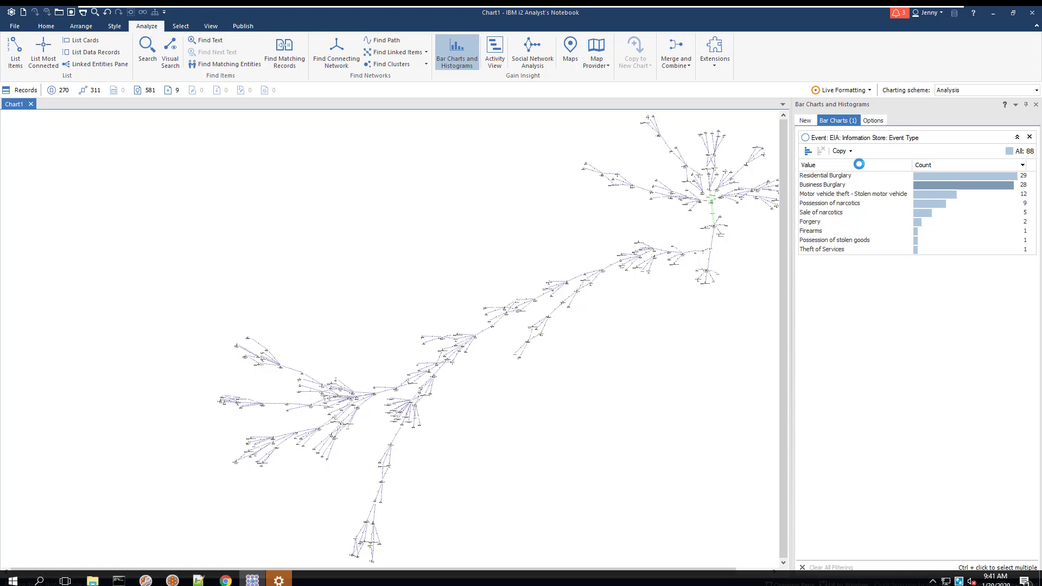
pyautogui.click(808, 122)
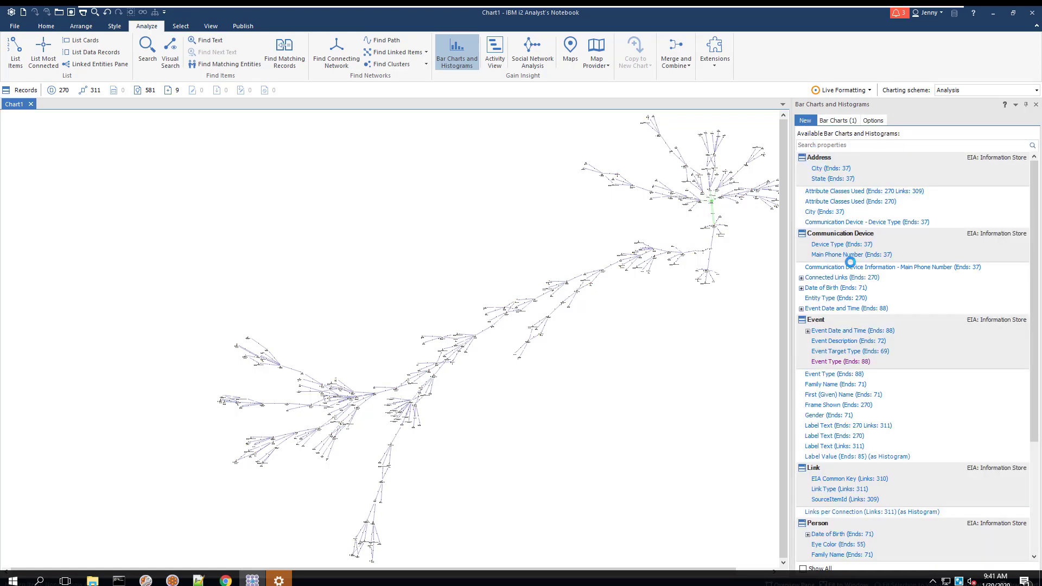
pyautogui.click(866, 352)
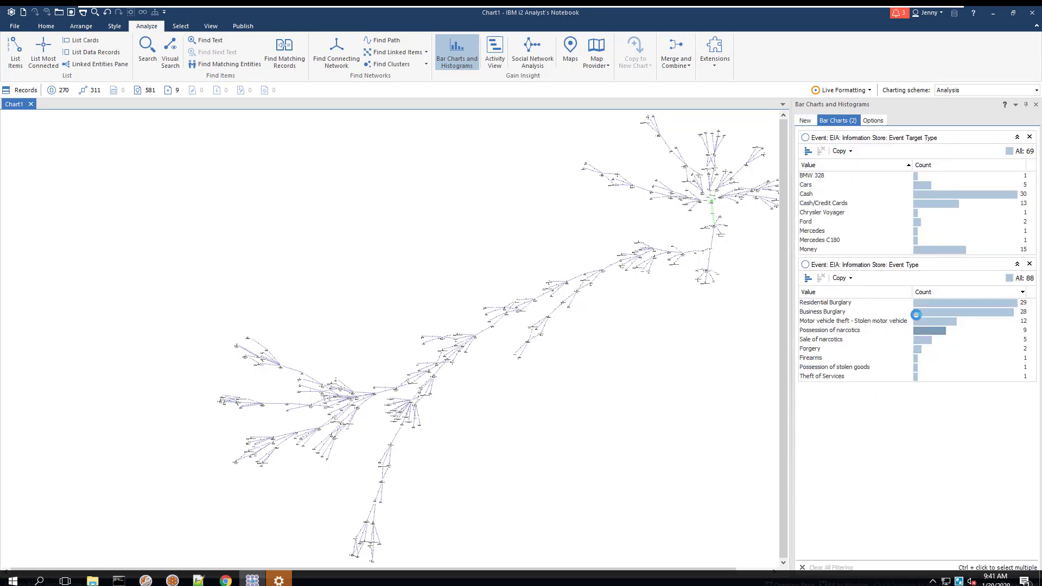
pyautogui.click(929, 165)
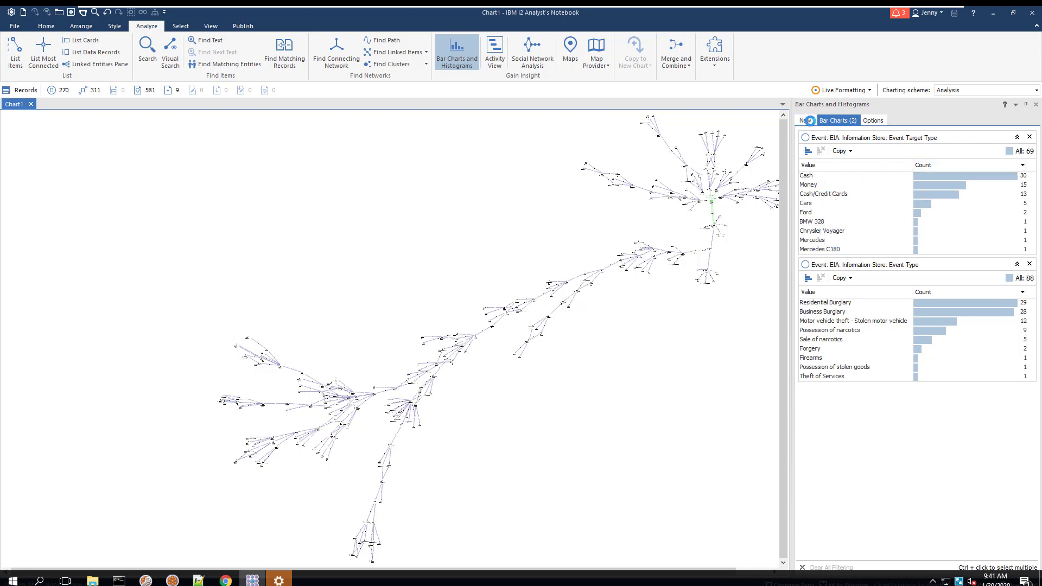
# Step: Add a quarterly histogram of Event Date and Time
pyautogui.click(809, 121)
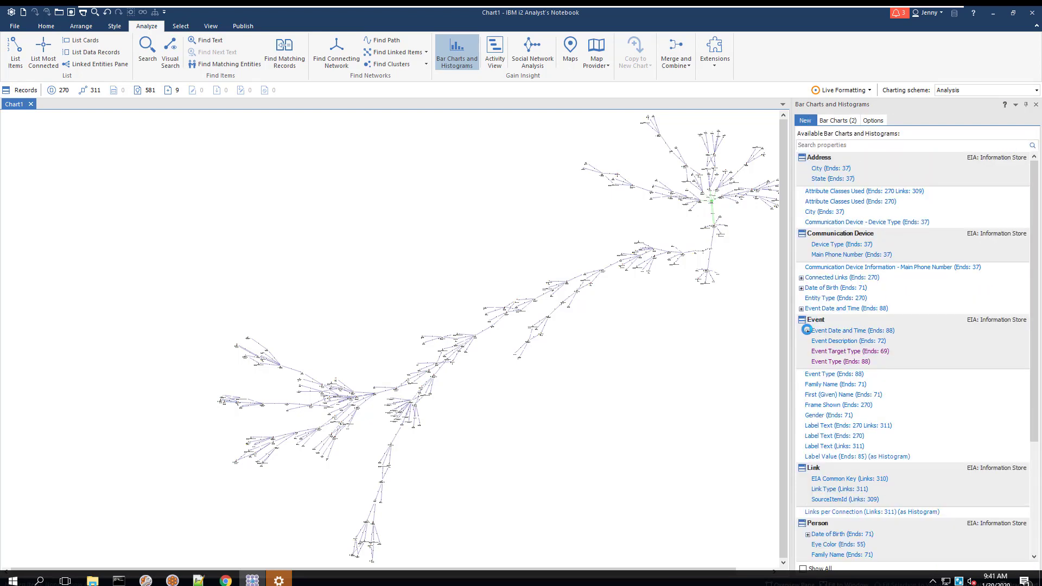
pyautogui.click(808, 330)
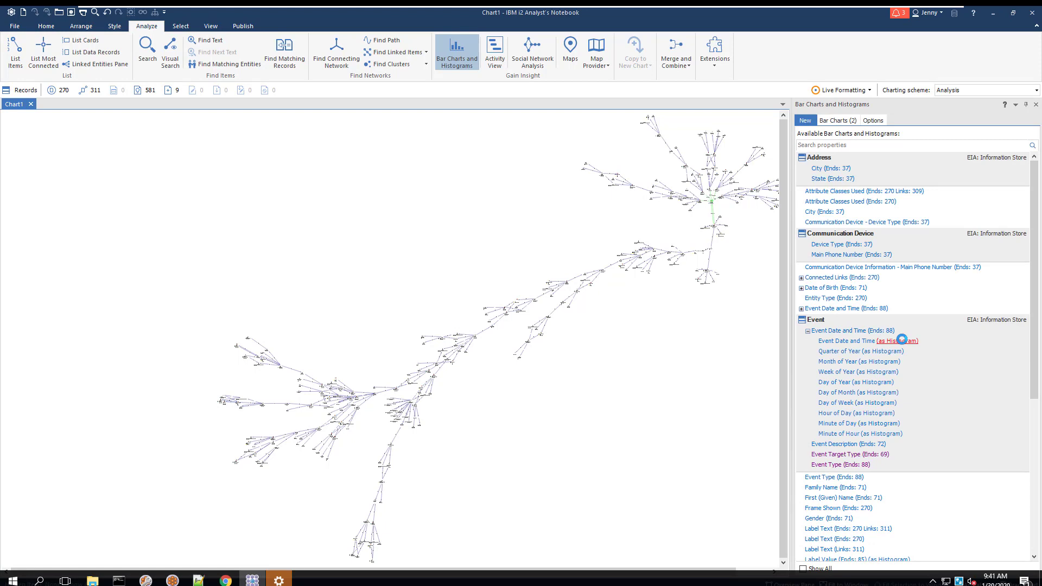
pyautogui.click(901, 341)
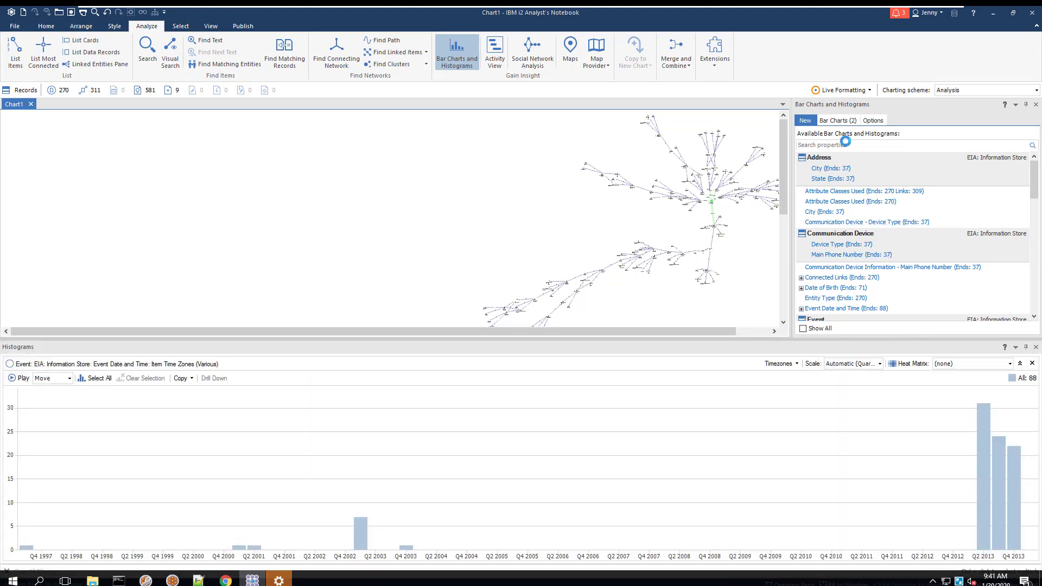
# Step: Select events from the Q2, Q3, Q4 2013 and Q4 2002 histogram bars in turn
pyautogui.click(842, 123)
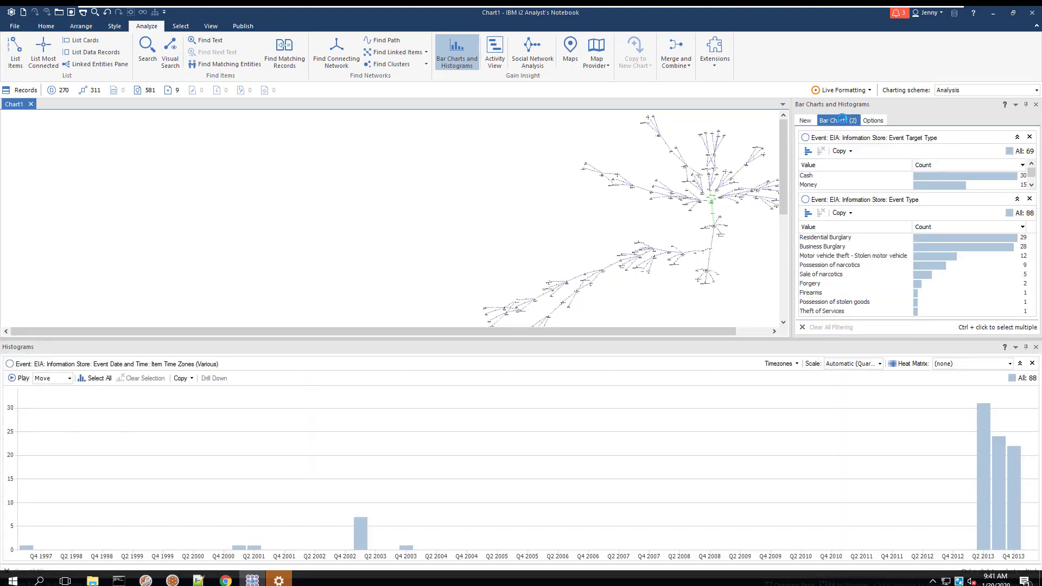
pyautogui.click(977, 427)
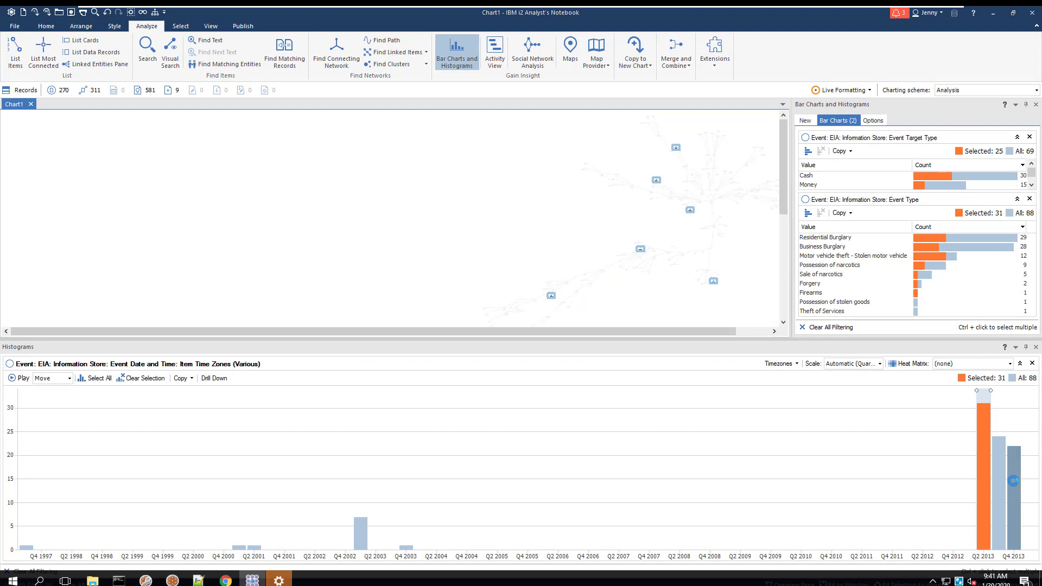
pyautogui.click(1013, 480)
pyautogui.click(998, 487)
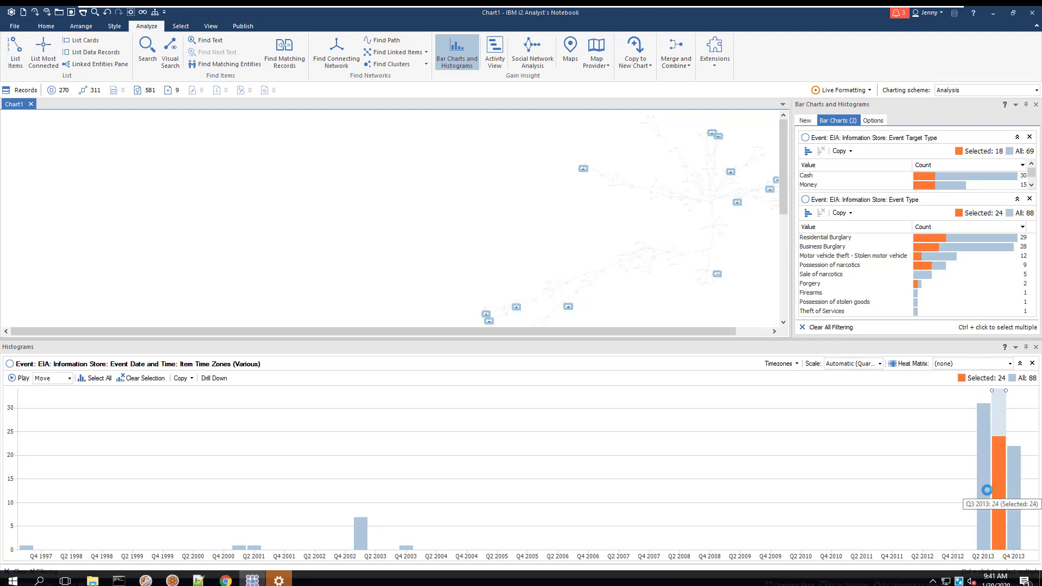
pyautogui.click(985, 490)
pyautogui.click(364, 533)
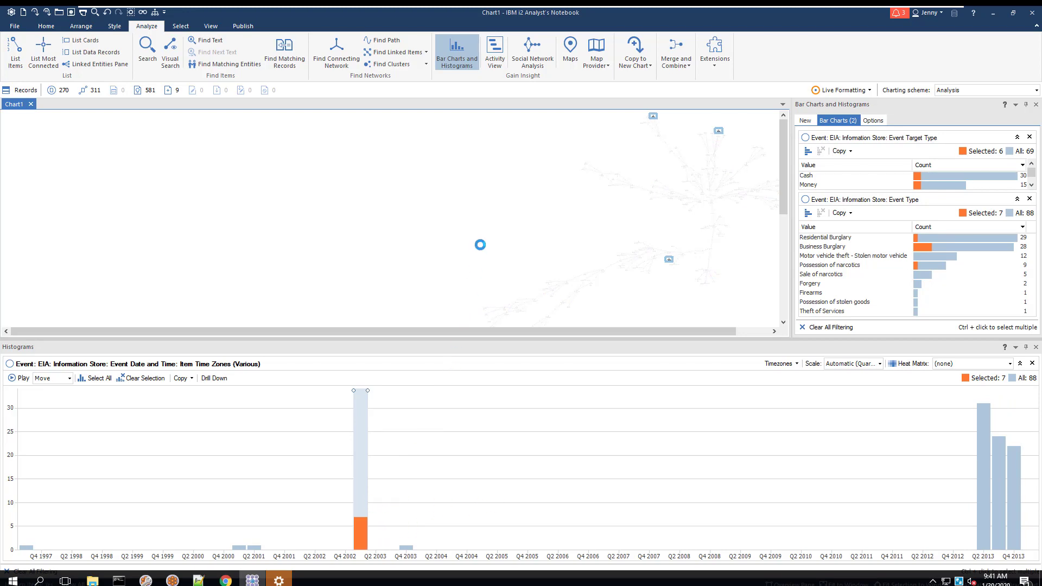
# Step: Select all chart items and show them on the i2 Maps pane
pyautogui.hotkey('ctrl', 'a')
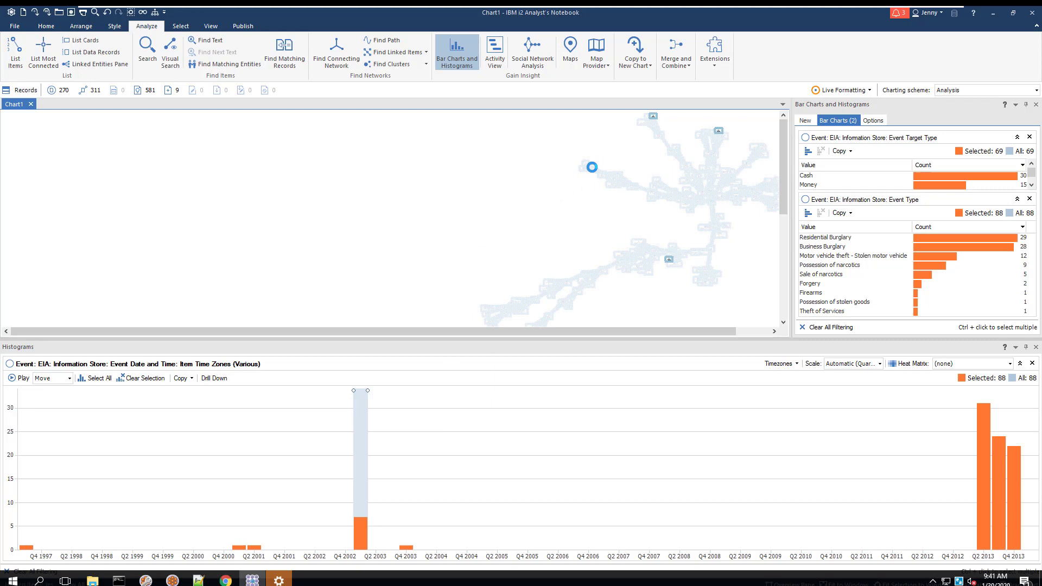
pyautogui.rightClick(592, 167)
pyautogui.click(645, 213)
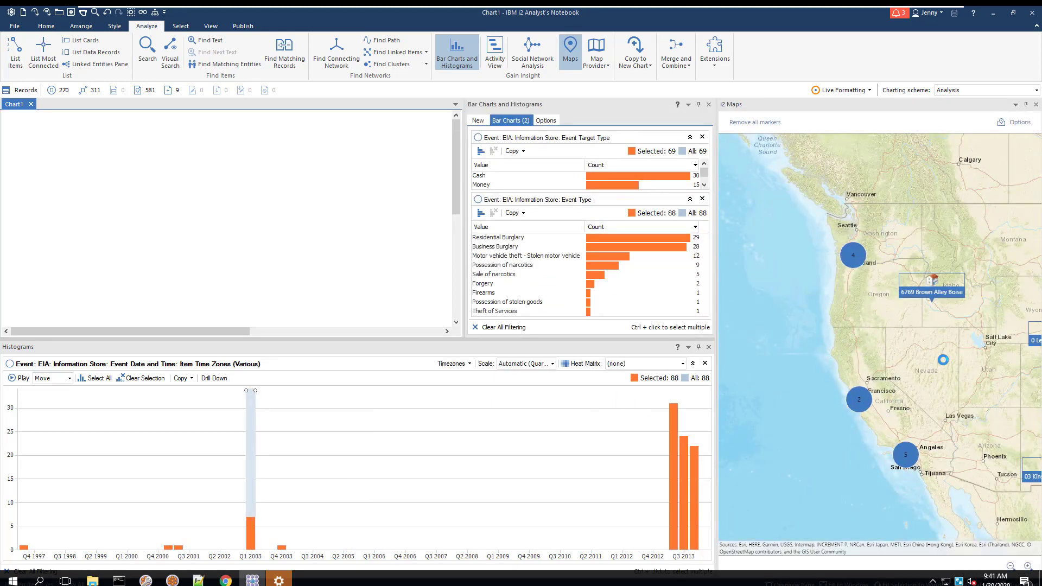
# Step: Pan the map to the whole US, select Q2–Q4 2013 and drill down to months
pyautogui.moveTo(943, 360); pyautogui.dragTo(823, 316)
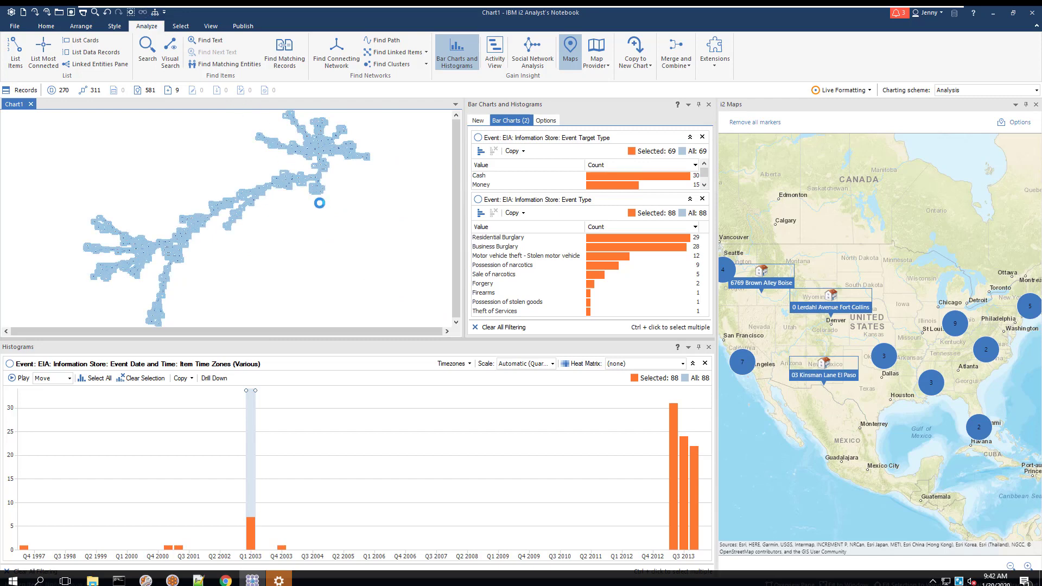
pyautogui.click(324, 217)
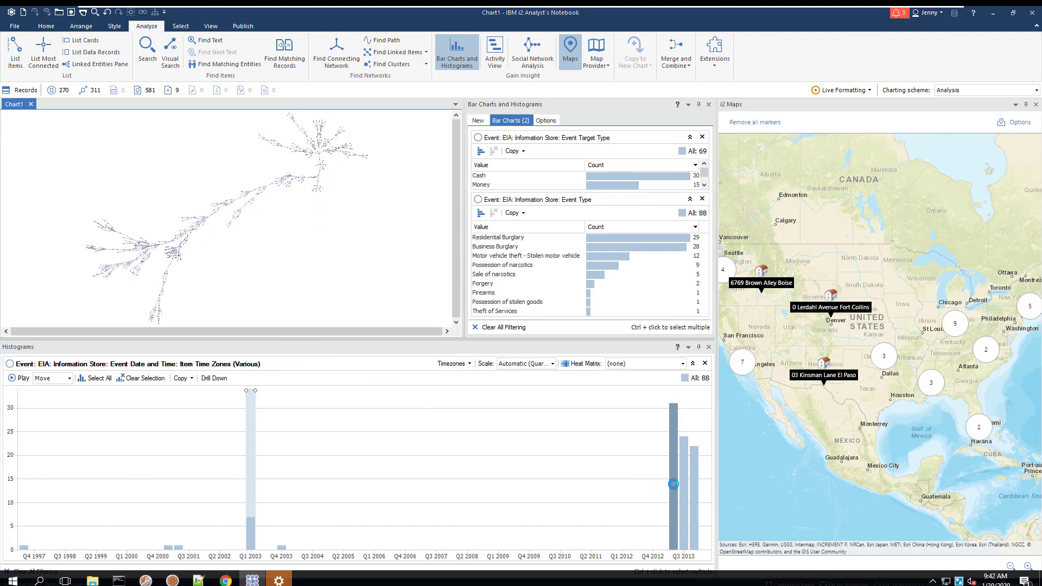
pyautogui.click(696, 481)
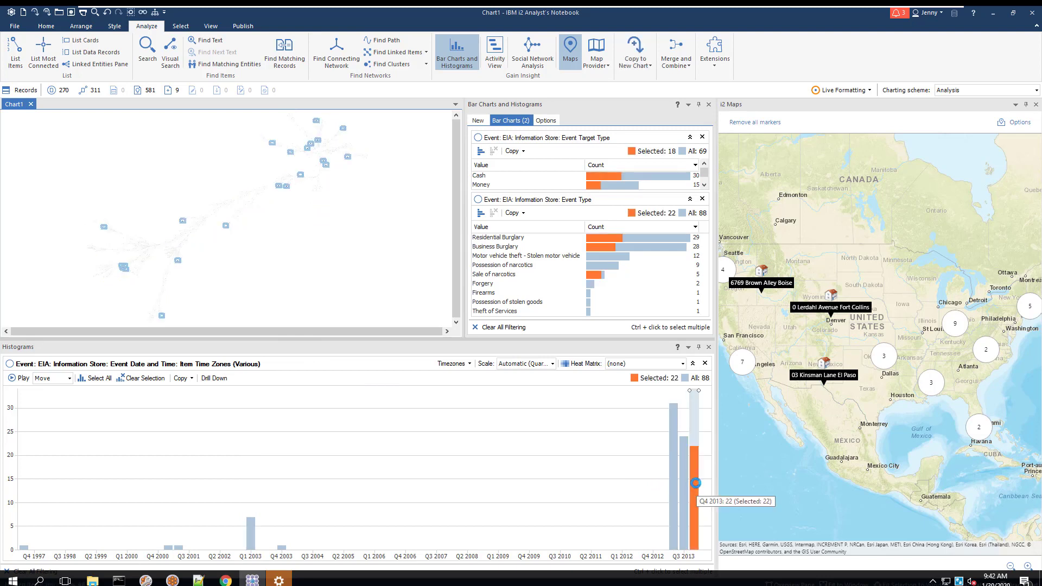
pyautogui.click(683, 486)
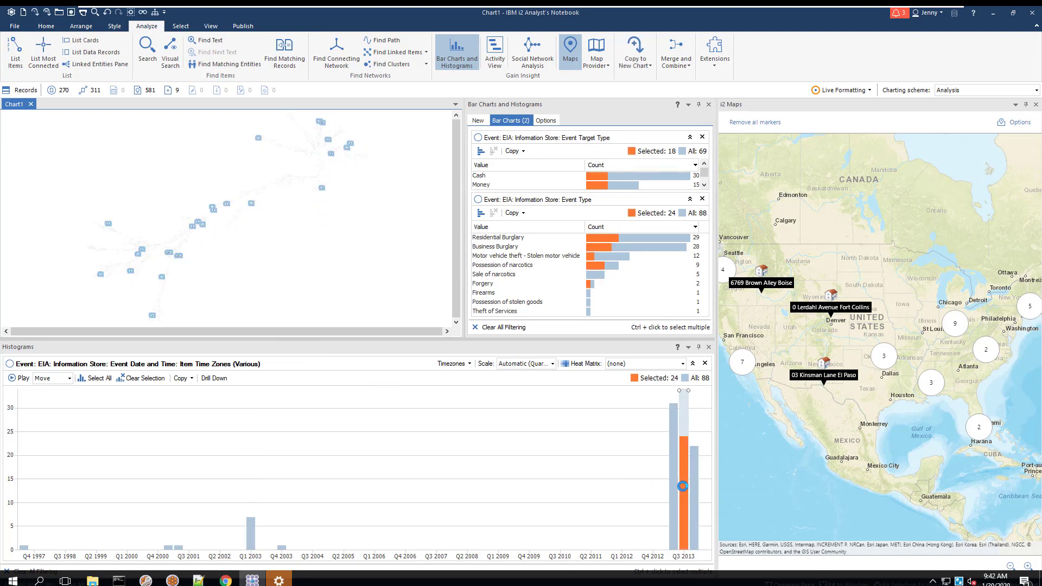
pyautogui.click(673, 490)
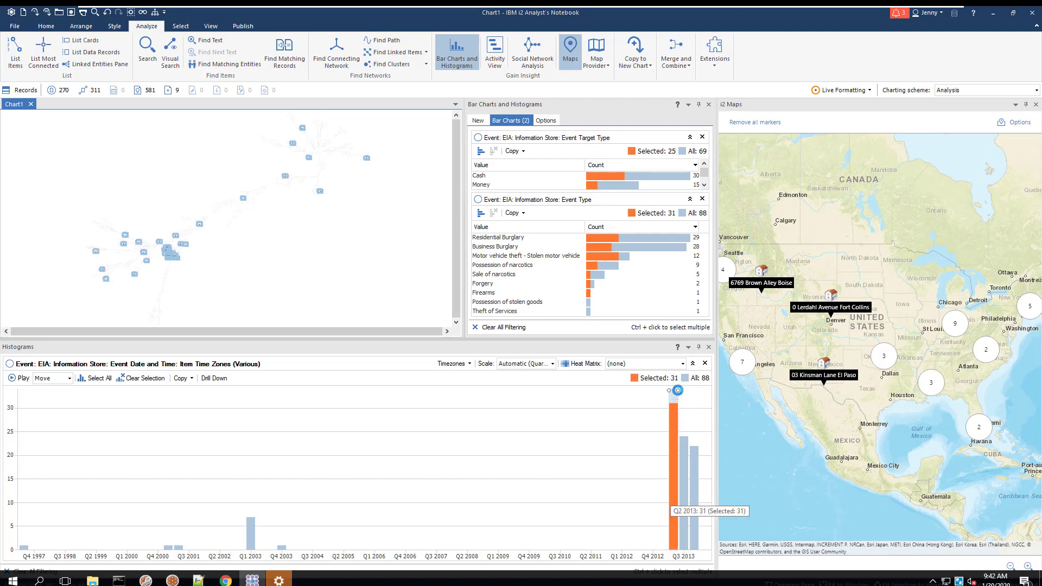
pyautogui.moveTo(677, 390); pyautogui.dragTo(698, 390)
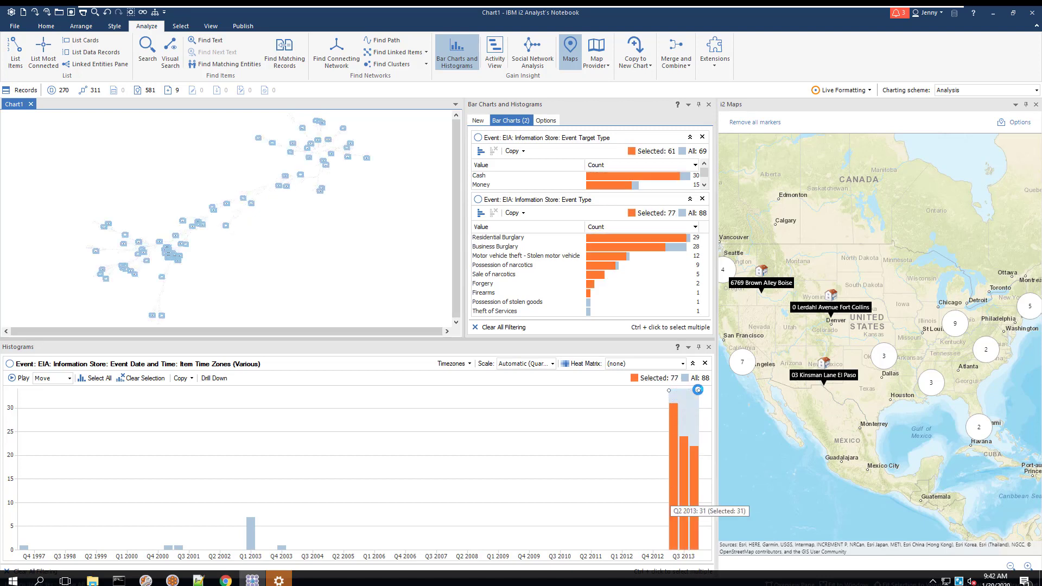
pyautogui.click(220, 379)
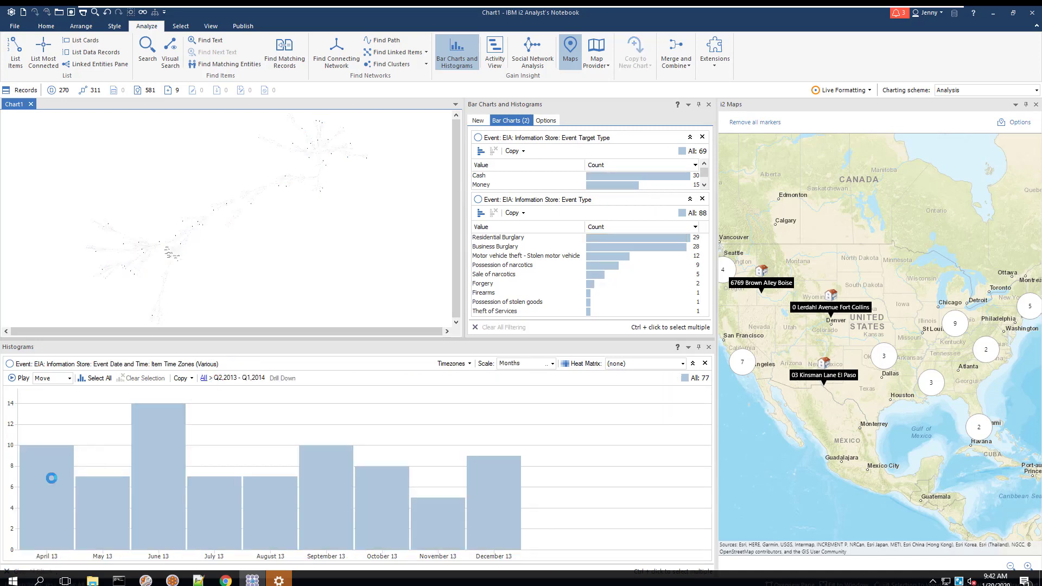
# Step: Select the April, May, June, July and September 2013 bars in turn, then clear
pyautogui.click(51, 477)
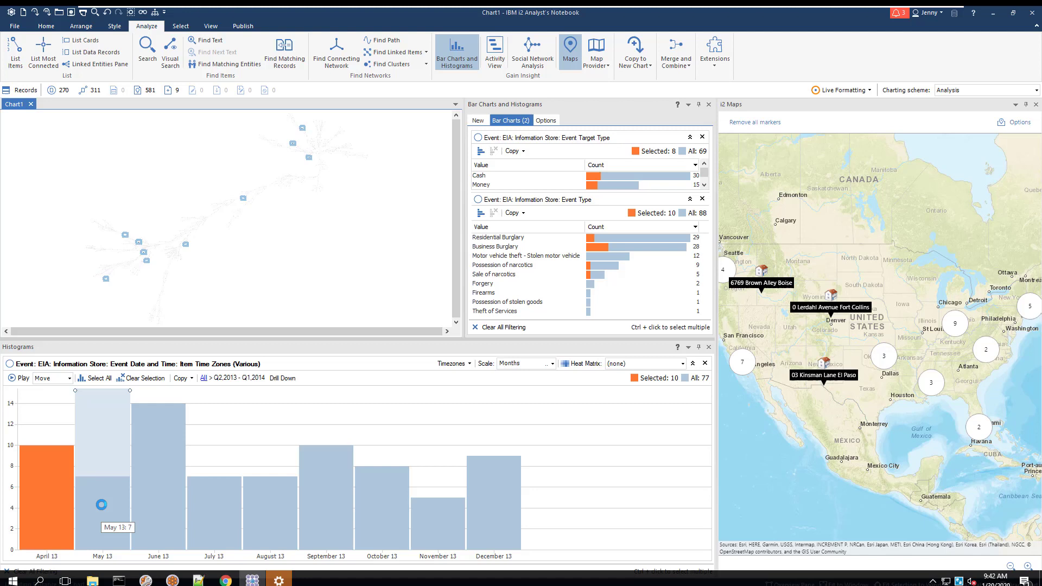
pyautogui.click(118, 504)
pyautogui.click(141, 505)
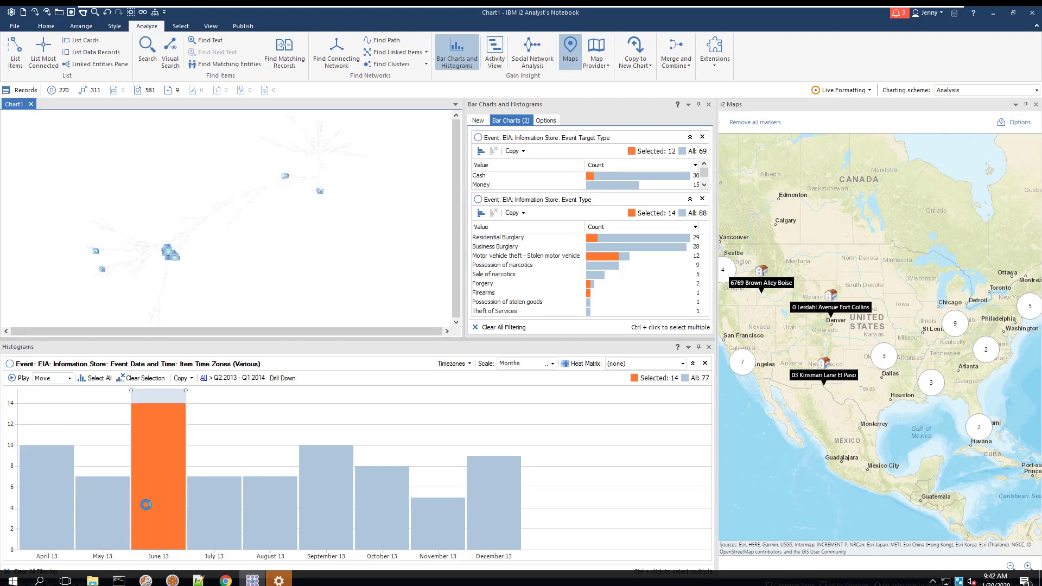
pyautogui.click(210, 508)
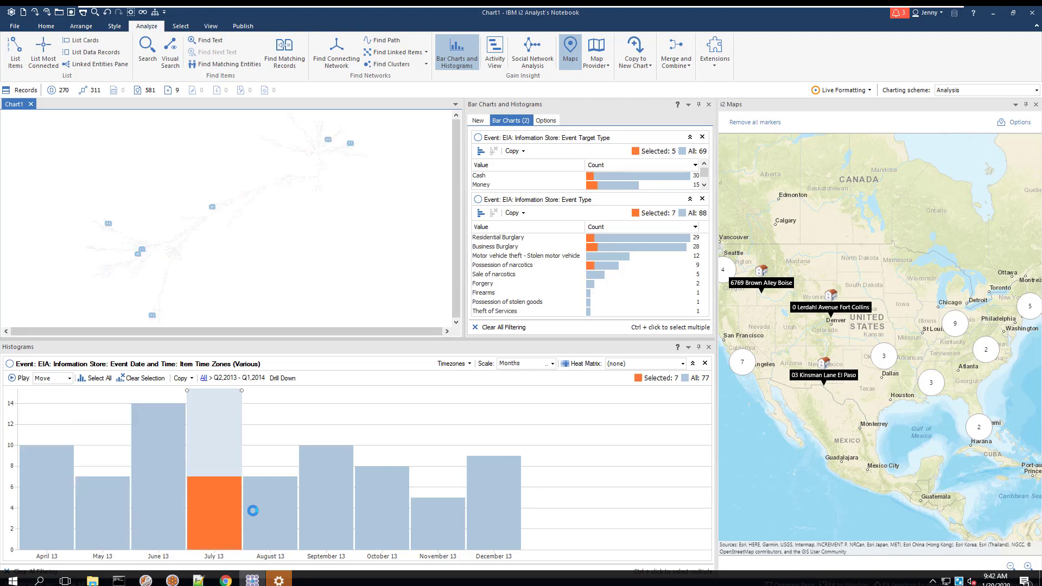
pyautogui.click(319, 514)
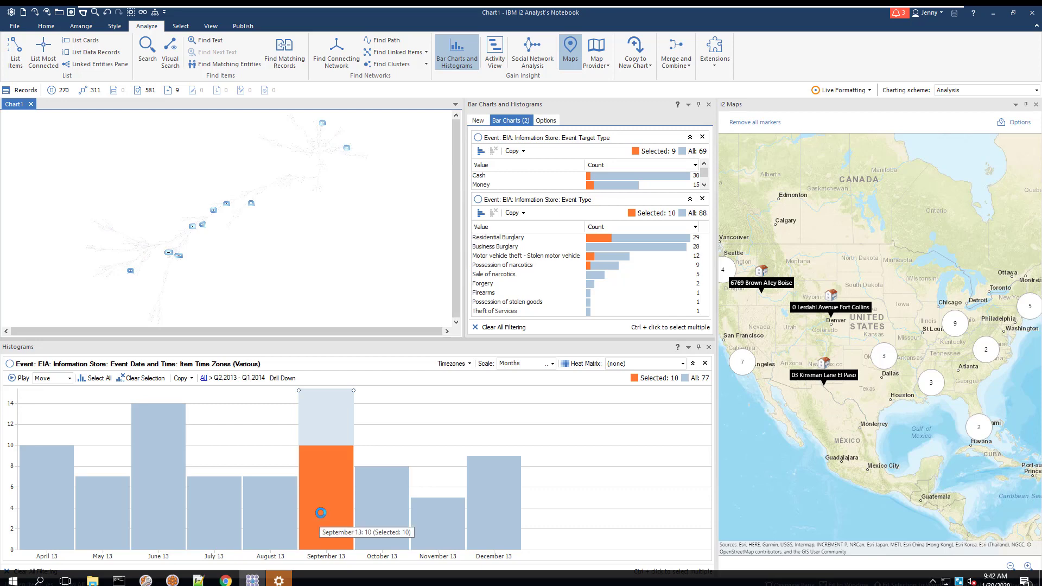
pyautogui.click(407, 441)
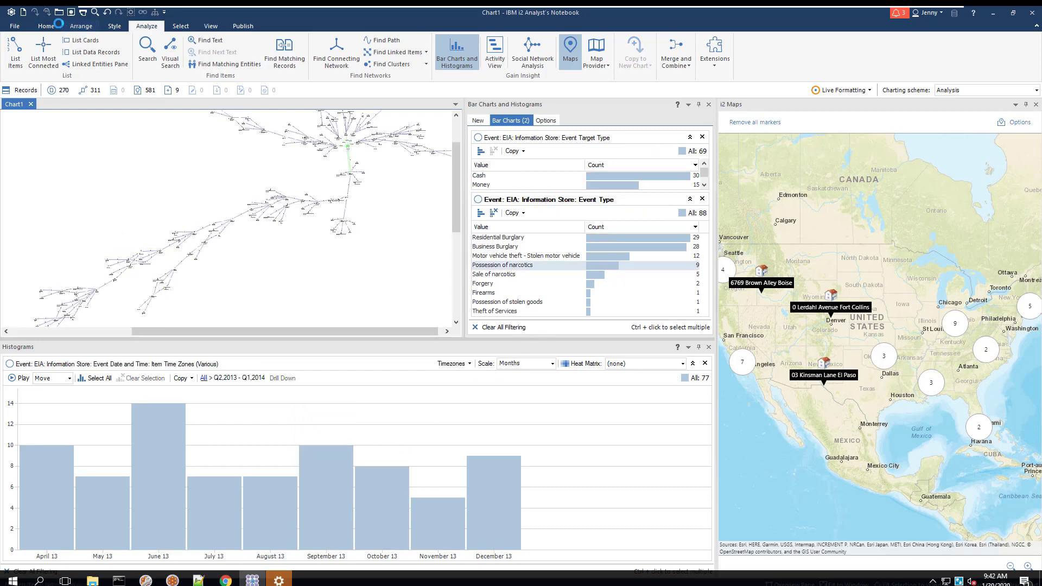
pyautogui.click(20, 25)
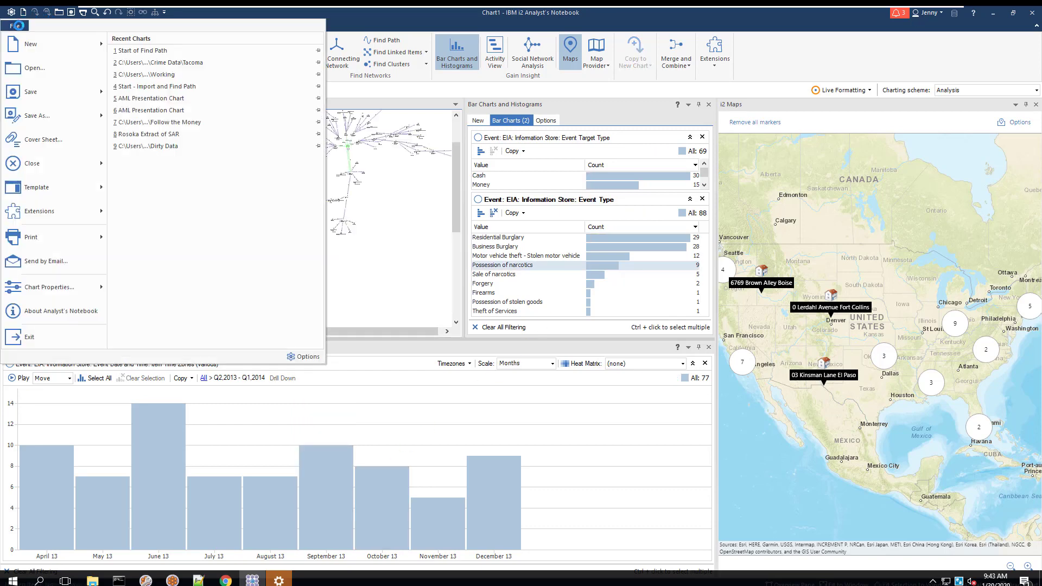
pyautogui.click(42, 70)
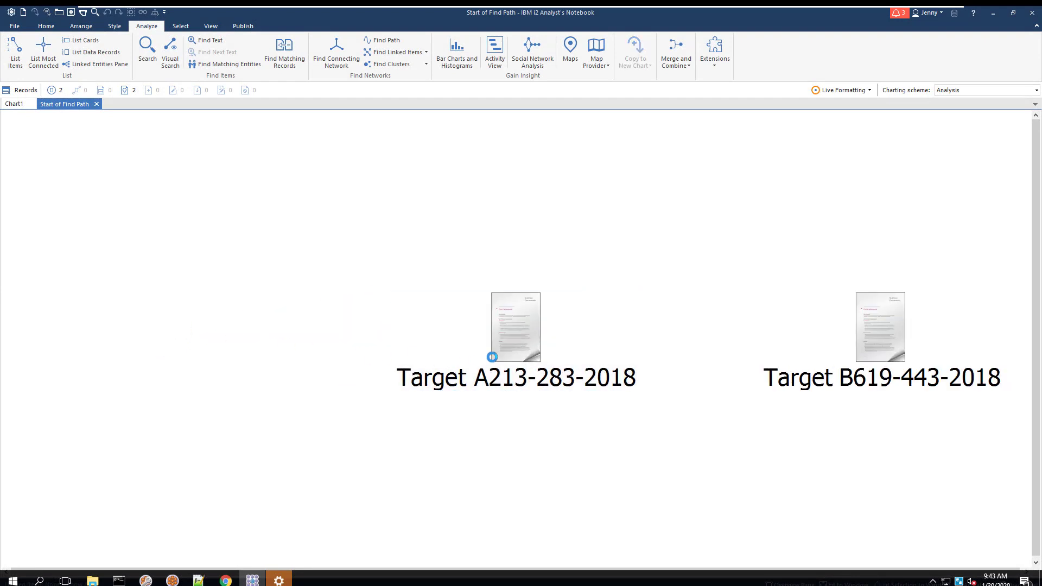
pyautogui.moveTo(492, 356); pyautogui.dragTo(292, 347)
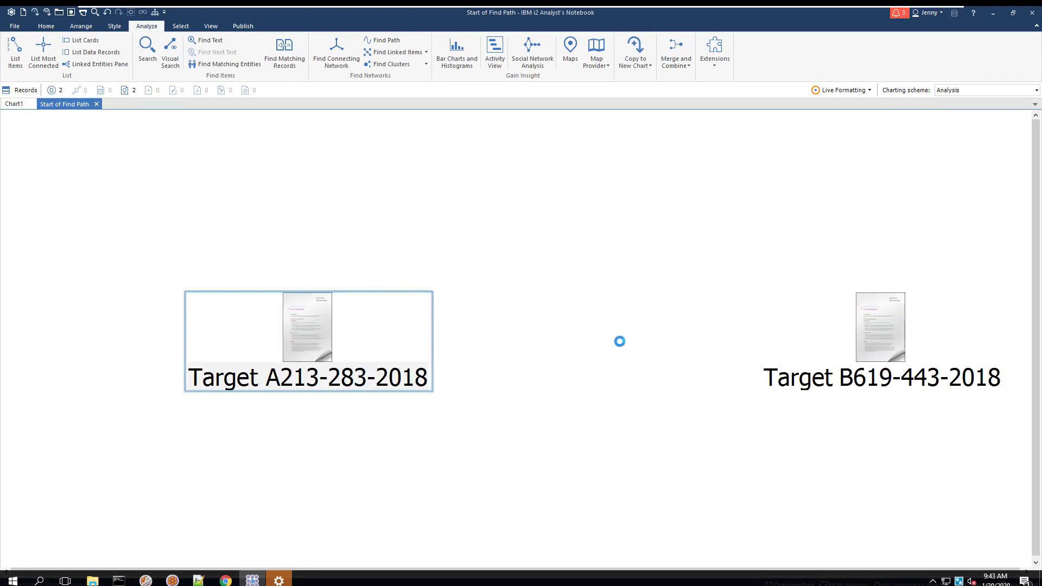
pyautogui.keyDown('ctrl'); pyautogui.click(854, 343); pyautogui.keyUp('ctrl')
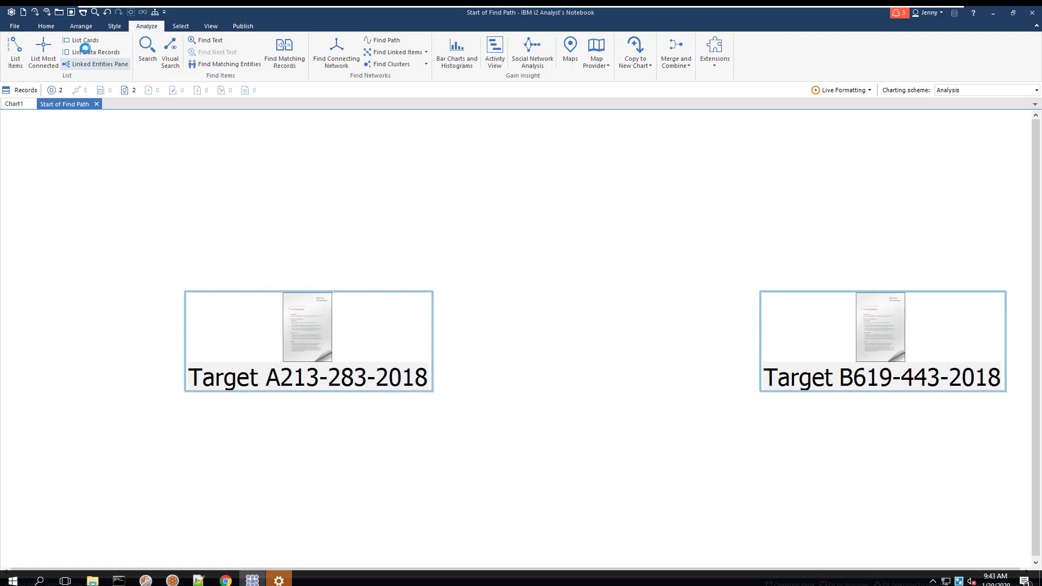
pyautogui.click(47, 26)
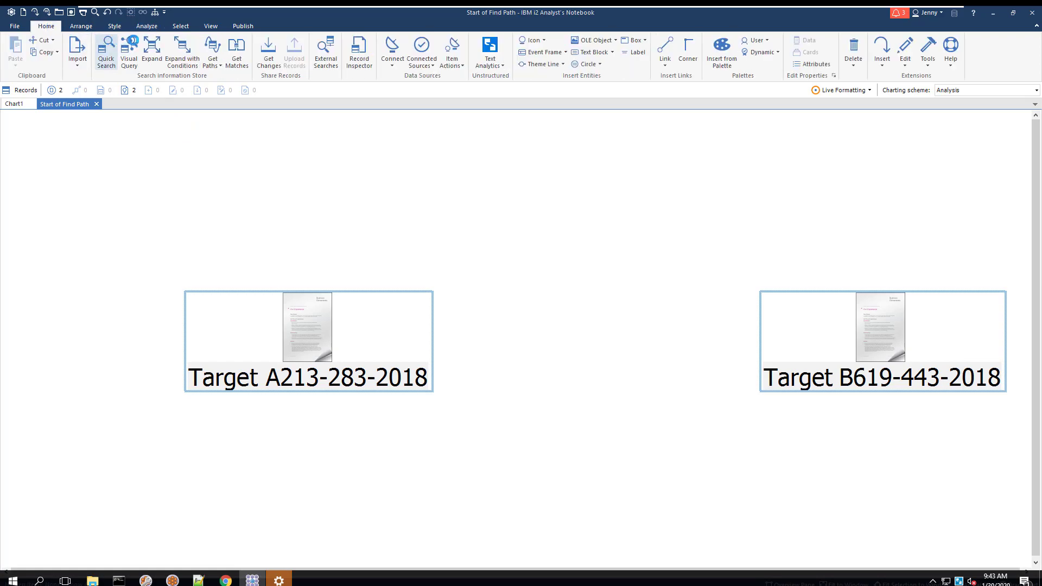
pyautogui.click(152, 50)
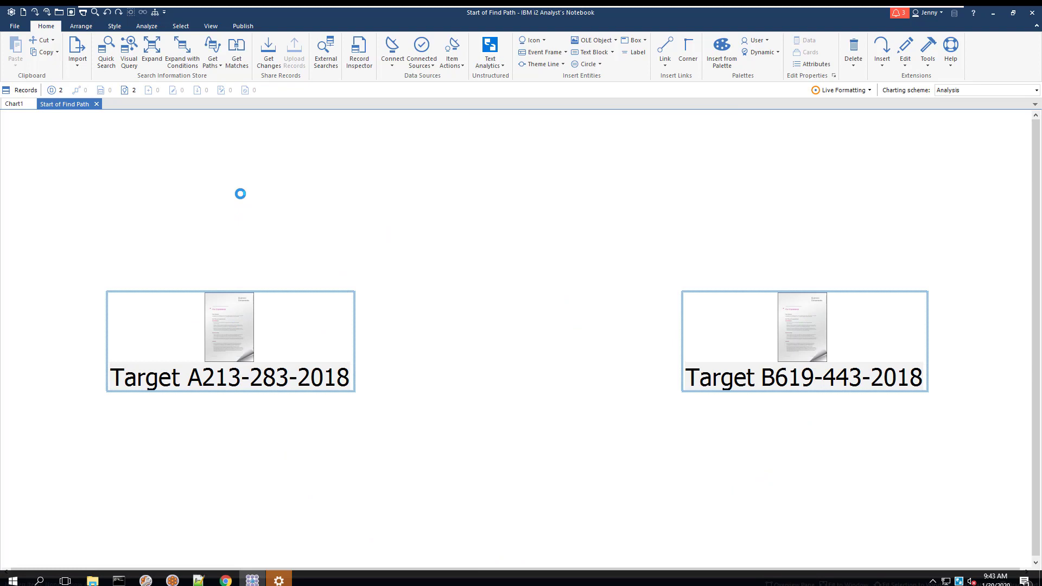
pyautogui.click(217, 67)
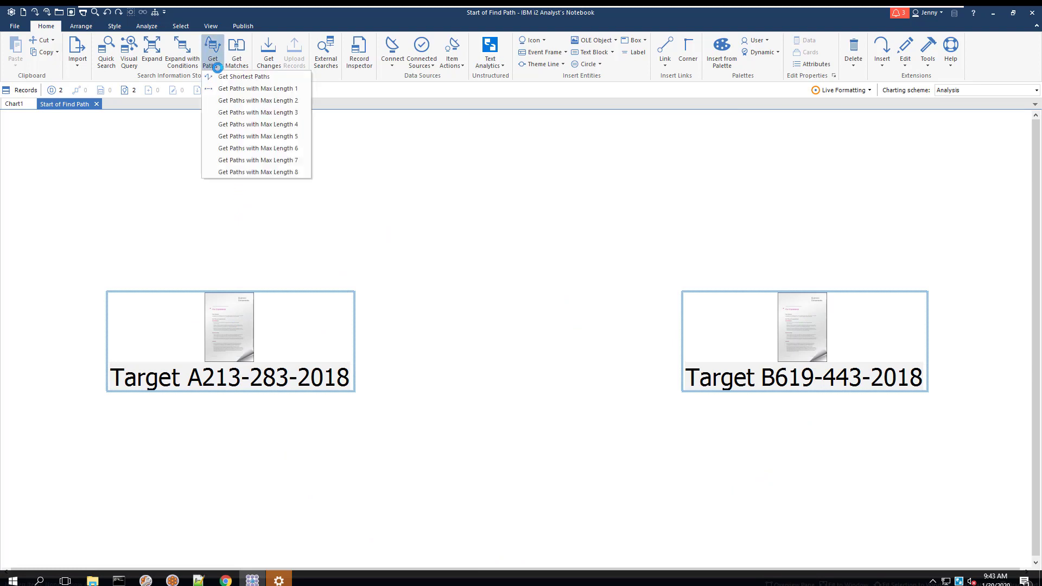
pyautogui.click(231, 76)
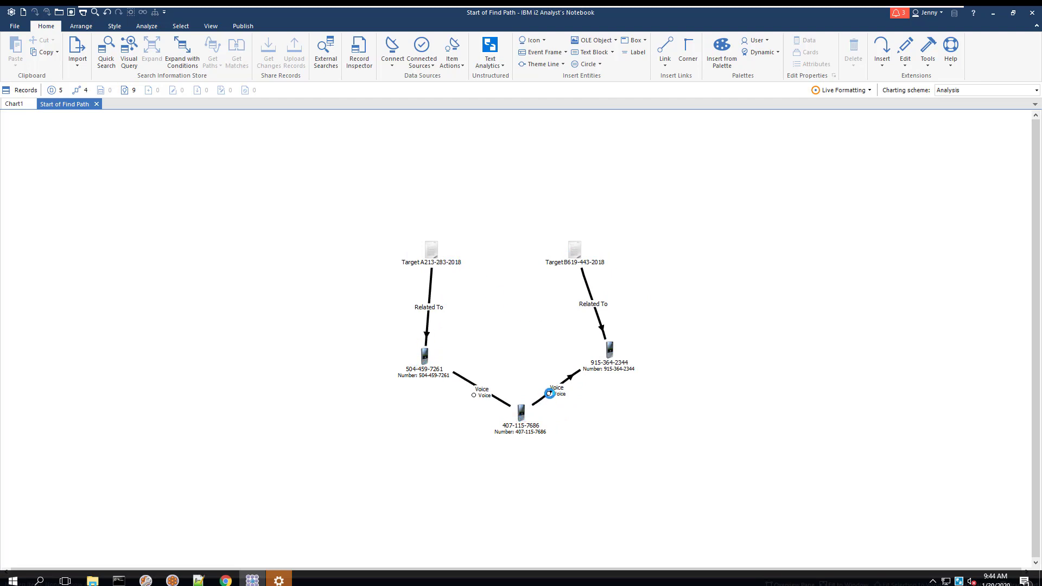
pyautogui.click(549, 393)
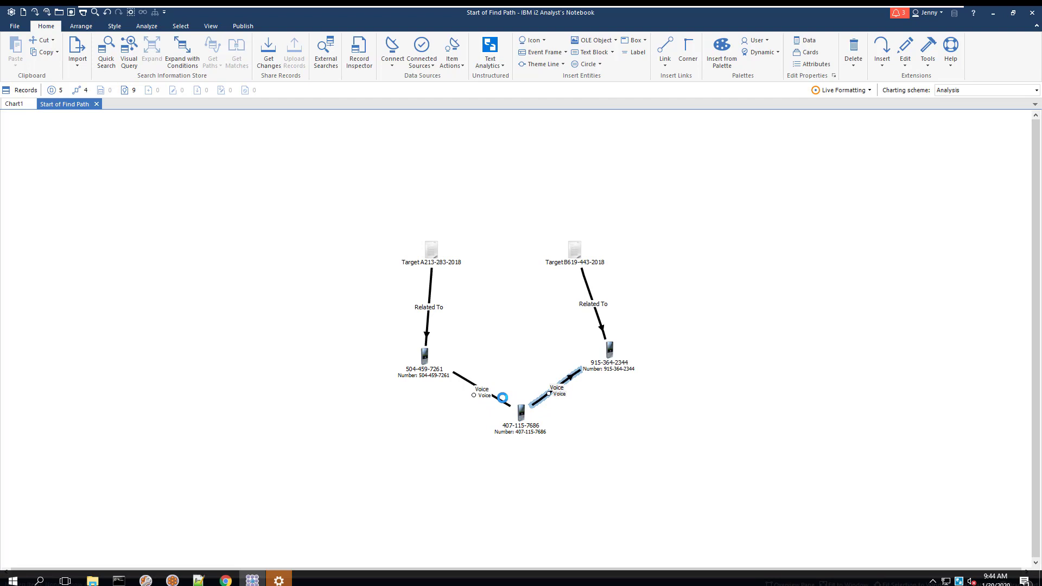
pyautogui.click(500, 400)
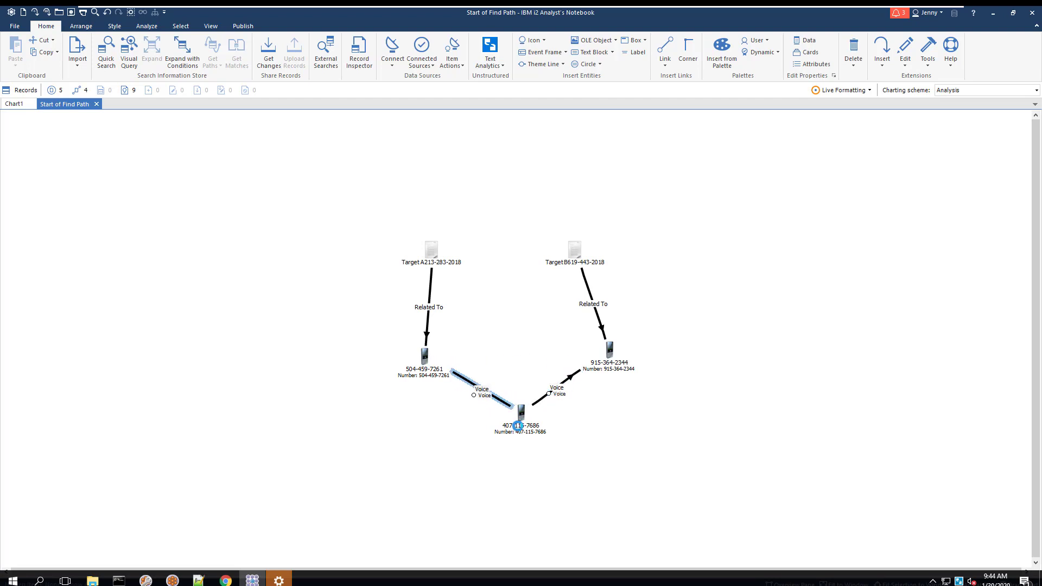
pyautogui.click(519, 421)
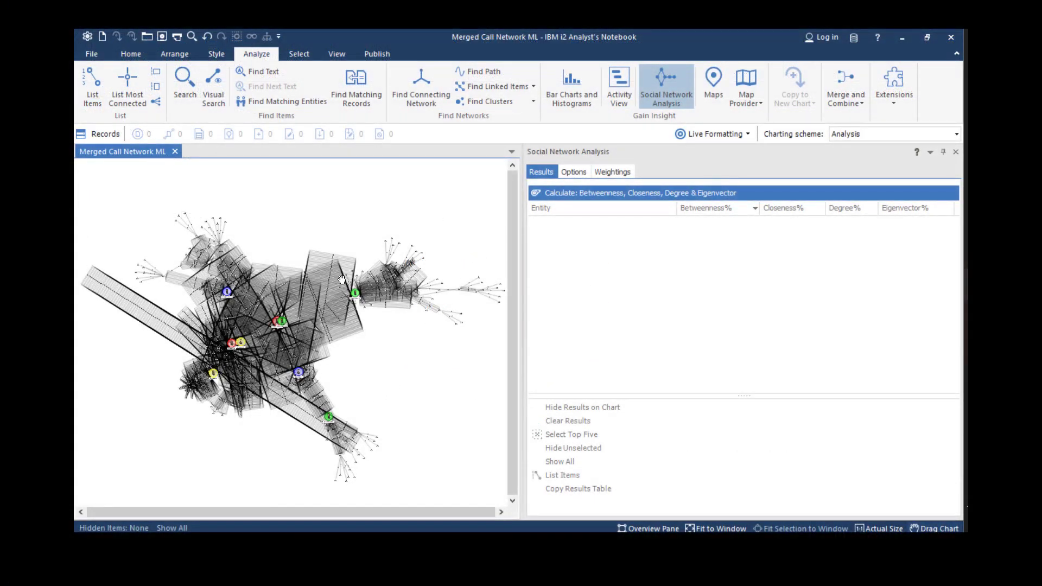
# Step: Calculate the SNA scores and select the top five ranked entities, then clear the selection
pyautogui.click(591, 192)
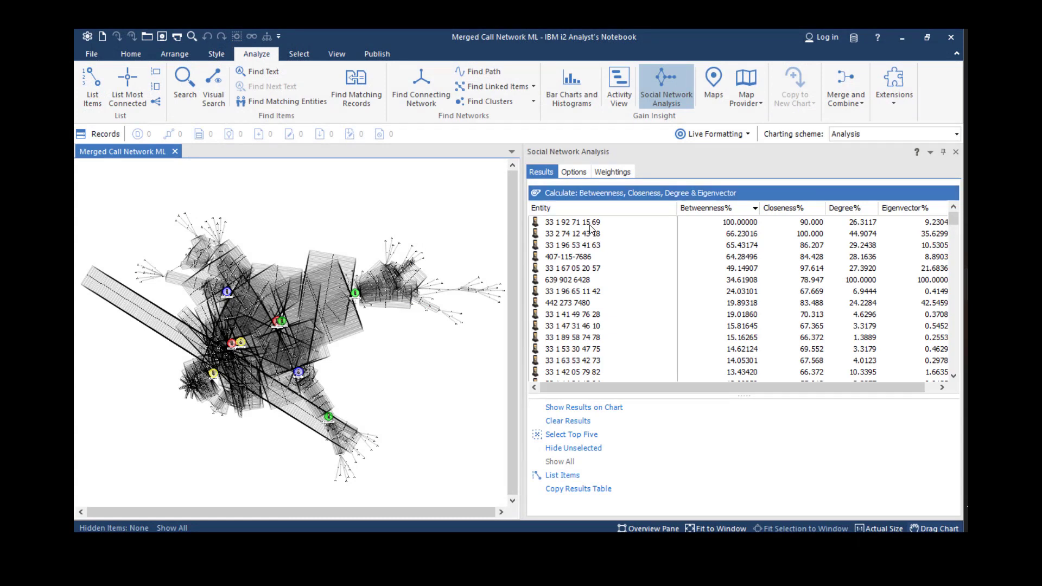
pyautogui.click(569, 434)
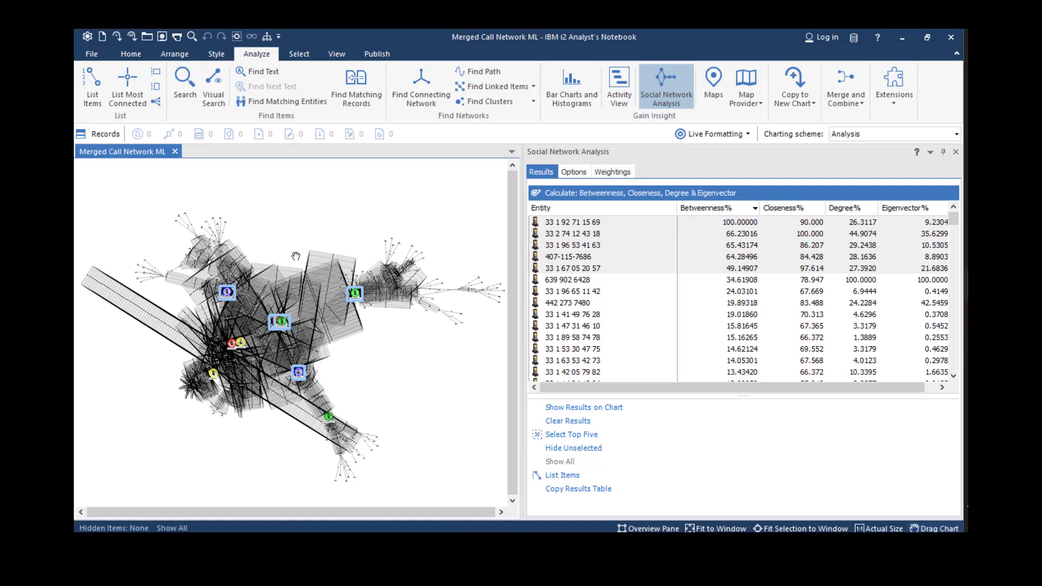
pyautogui.click(412, 359)
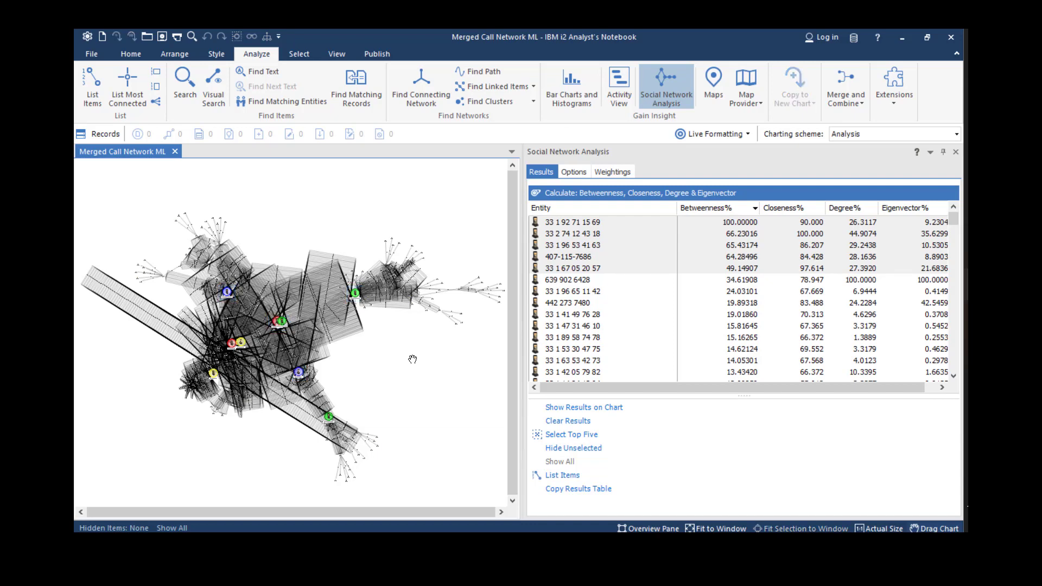
pyautogui.rightClick(392, 346)
pyautogui.press('Escape')
# Step: Select all chart items, merge their multiple links, and close the analysis pane
pyautogui.rightClick(414, 352)
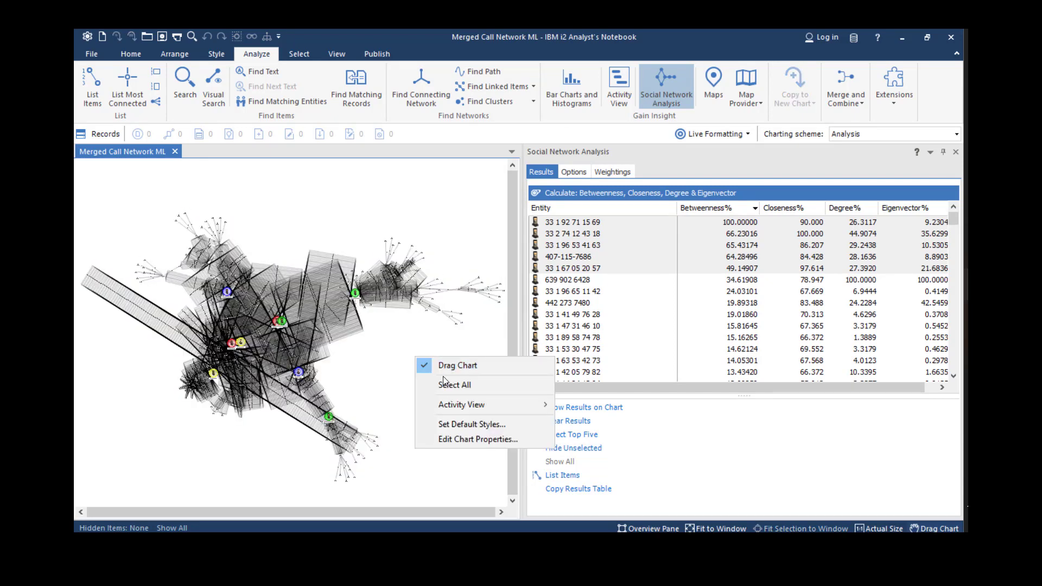
pyautogui.press('Escape')
pyautogui.hotkey('ctrl', 'a')
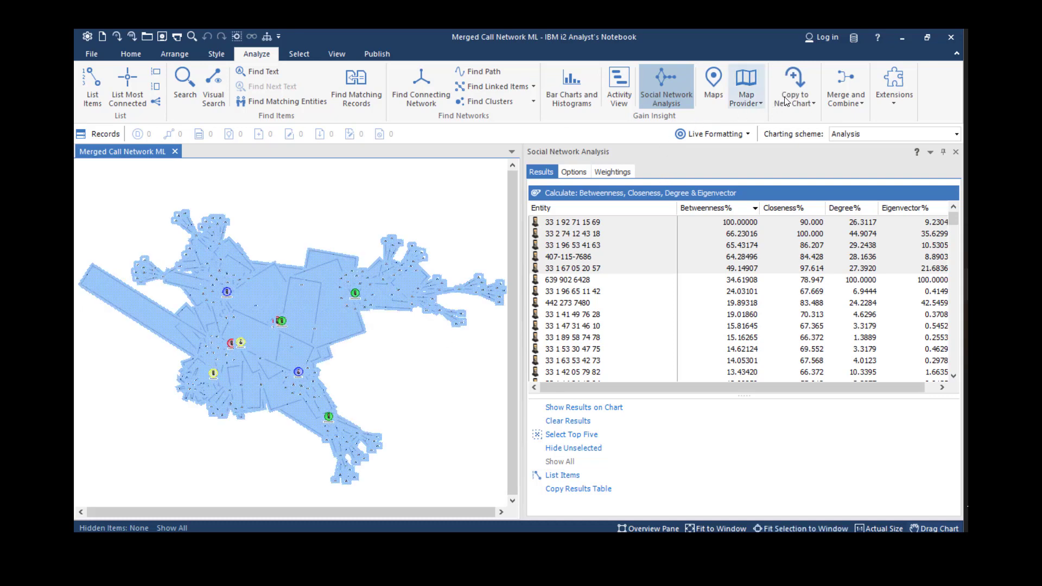
pyautogui.click(848, 102)
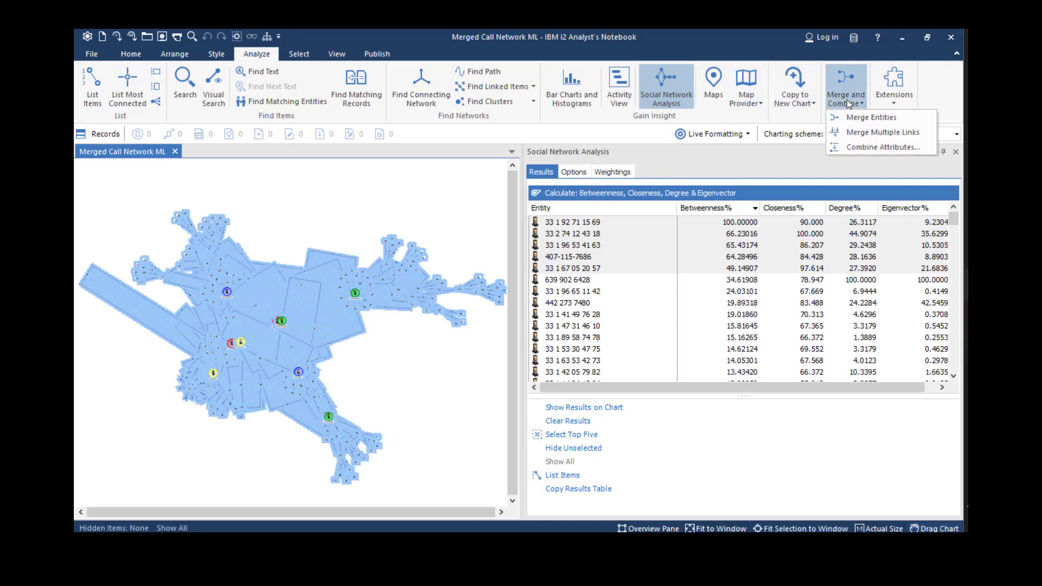
pyautogui.click(869, 138)
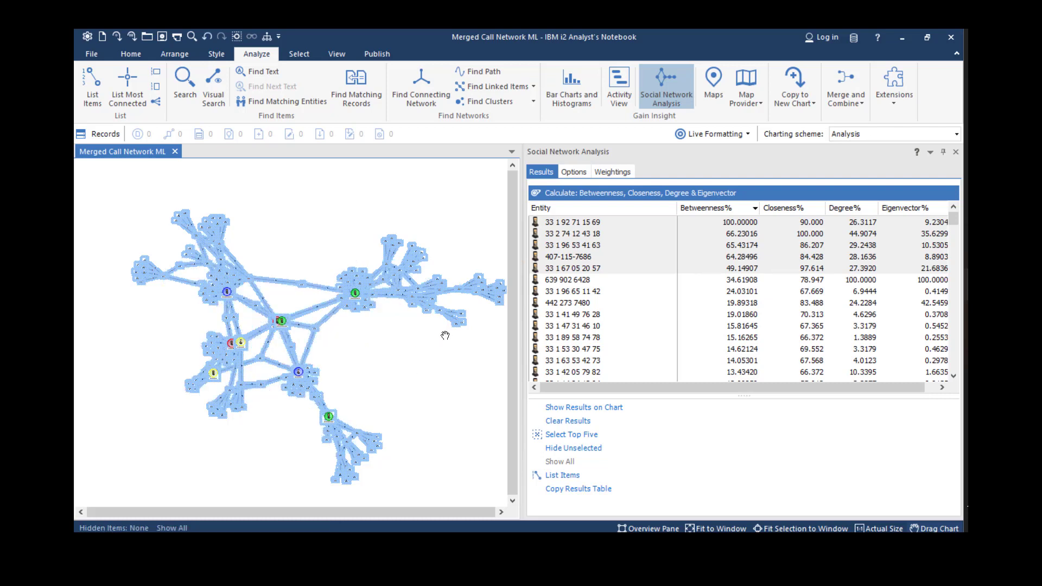
pyautogui.click(955, 152)
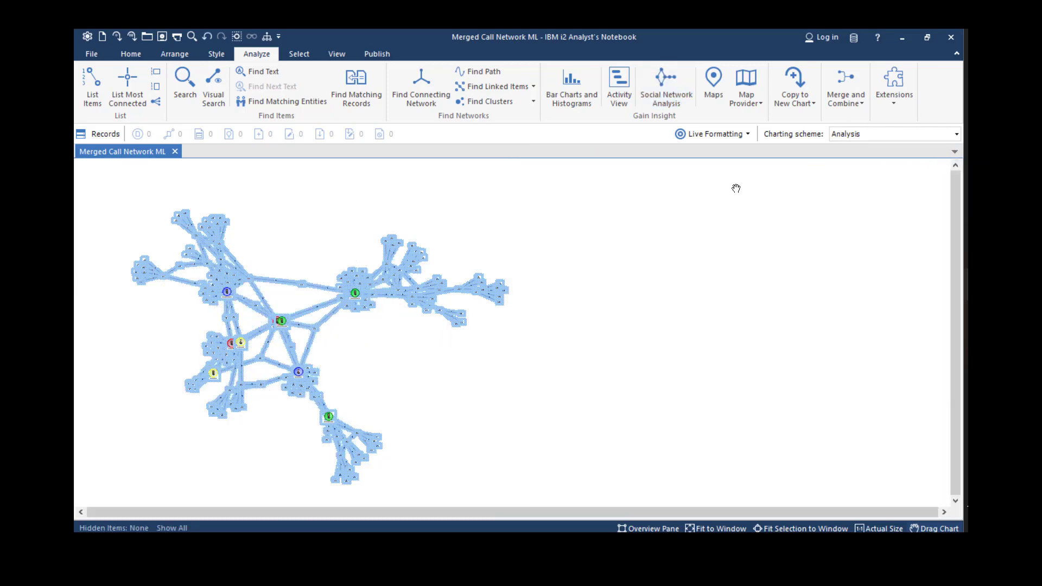
# Step: Fit the network to the window and select the nine entities with Frame Shown = YES
pyautogui.click(715, 528)
pyautogui.click(487, 211)
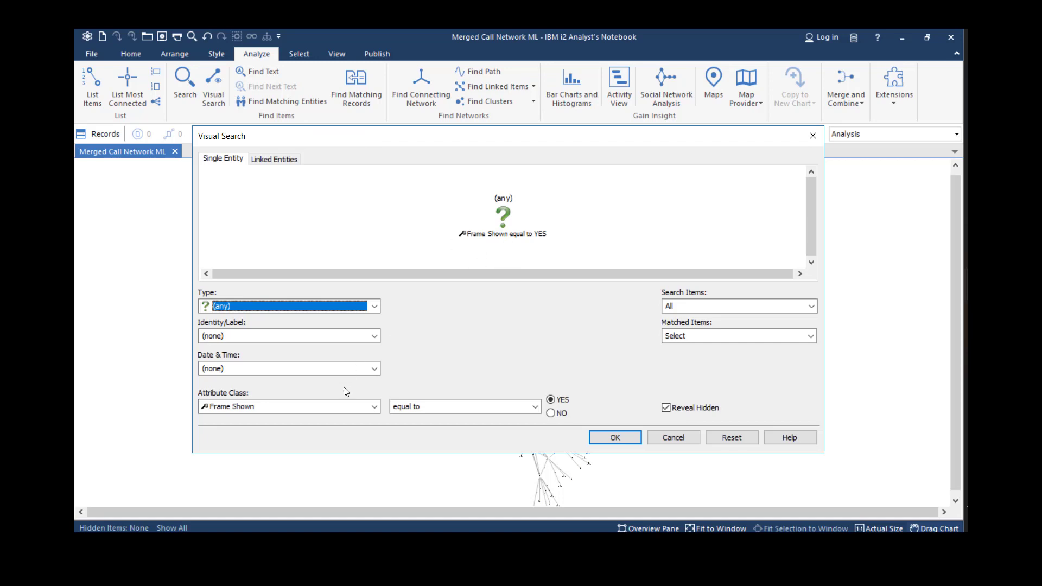
pyautogui.click(610, 439)
pyautogui.click(555, 341)
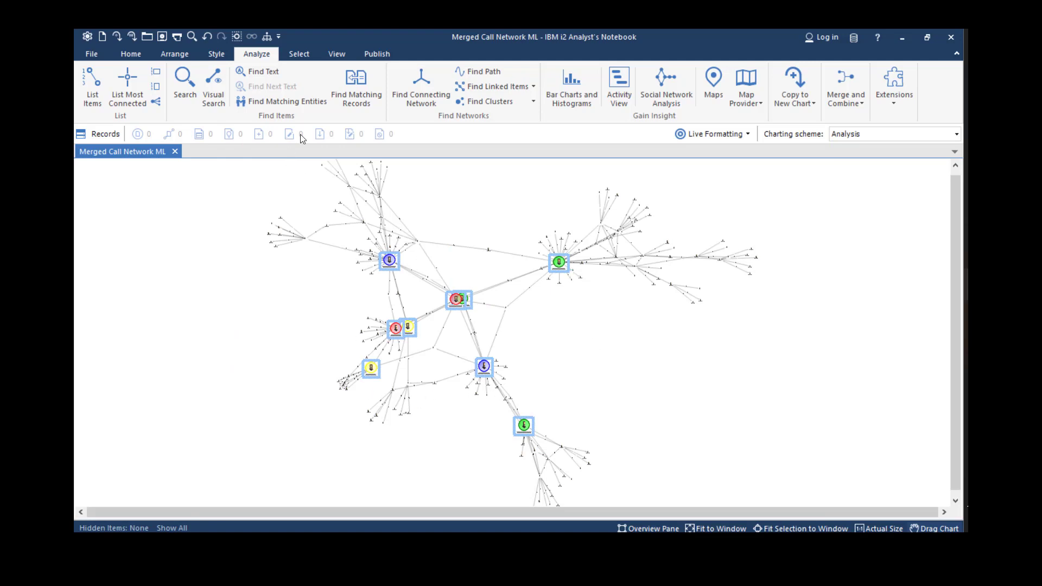
# Step: Add the attached links and entities to the selection, hide everything else, and turn off Reveal
pyautogui.click(237, 37)
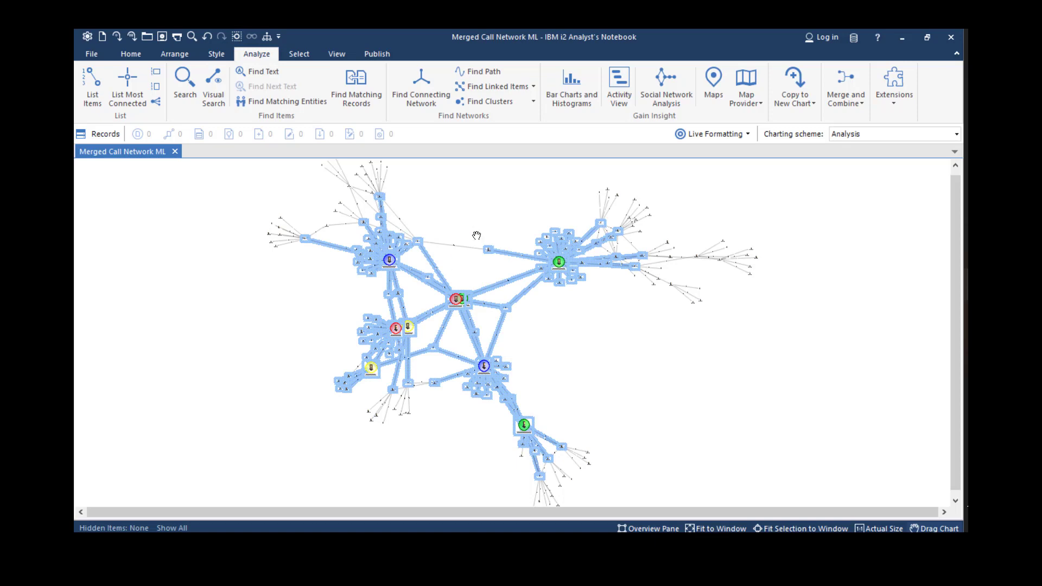
pyautogui.click(336, 55)
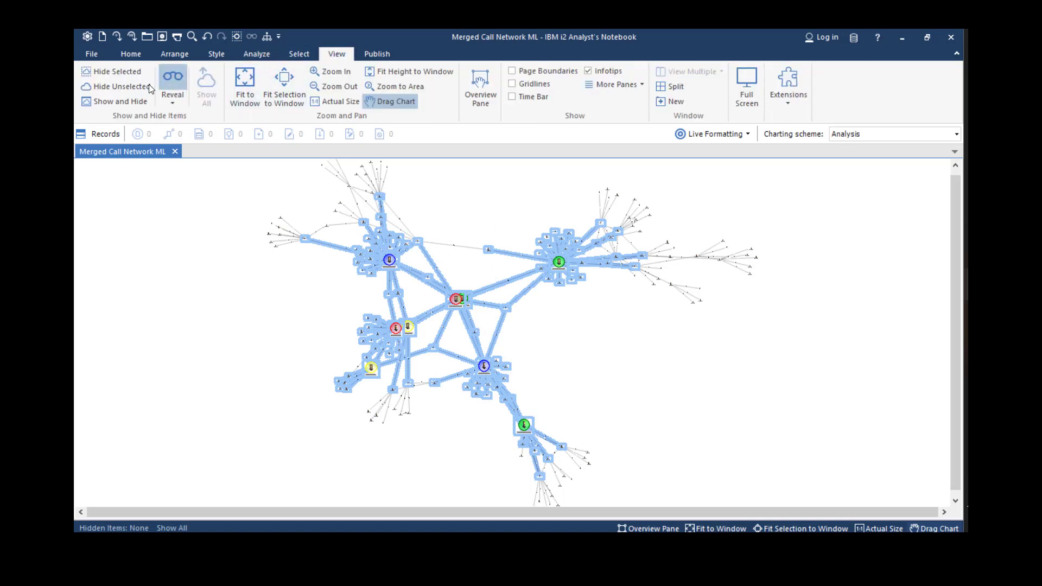
pyautogui.click(130, 85)
pyautogui.click(172, 85)
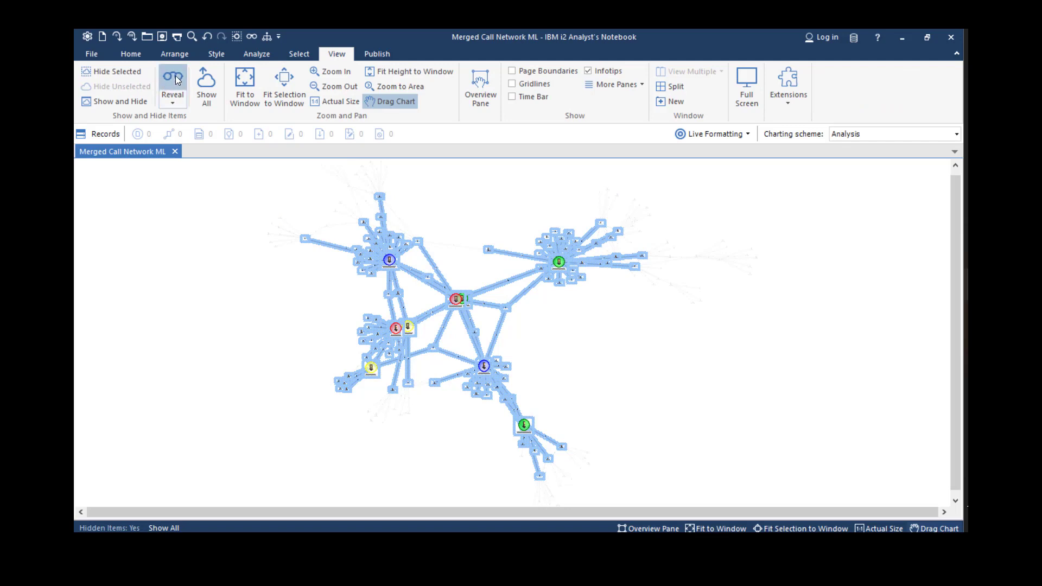
# Step: Rearrange the reduced call network in a peacock layout
pyautogui.click(315, 190)
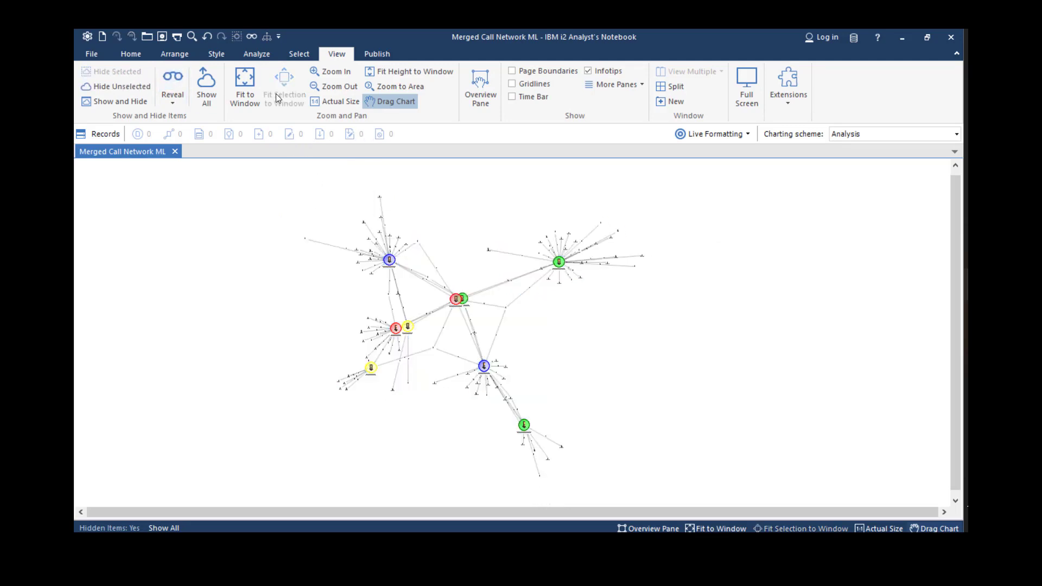
pyautogui.click(175, 54)
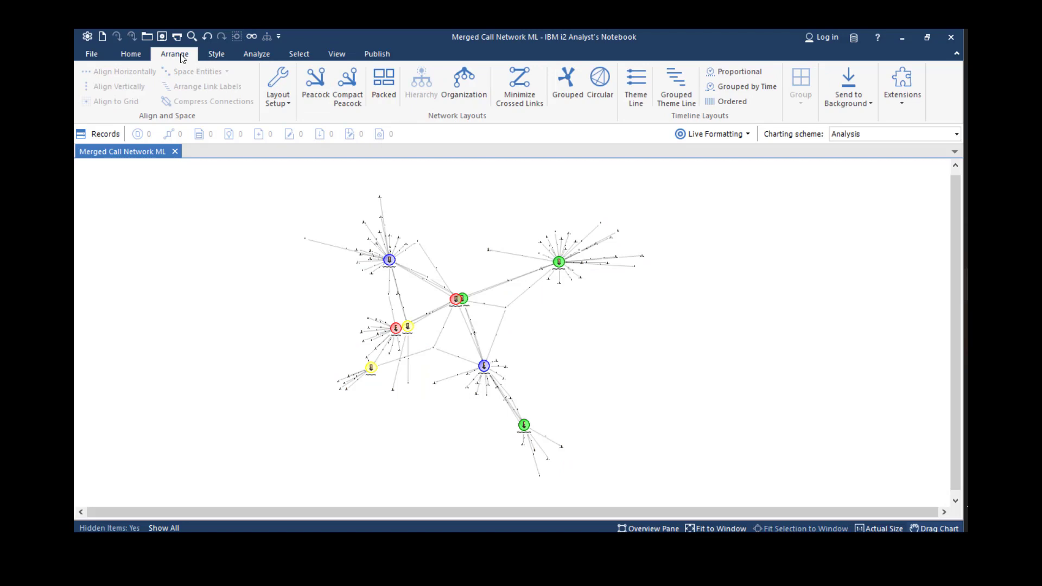
pyautogui.click(316, 82)
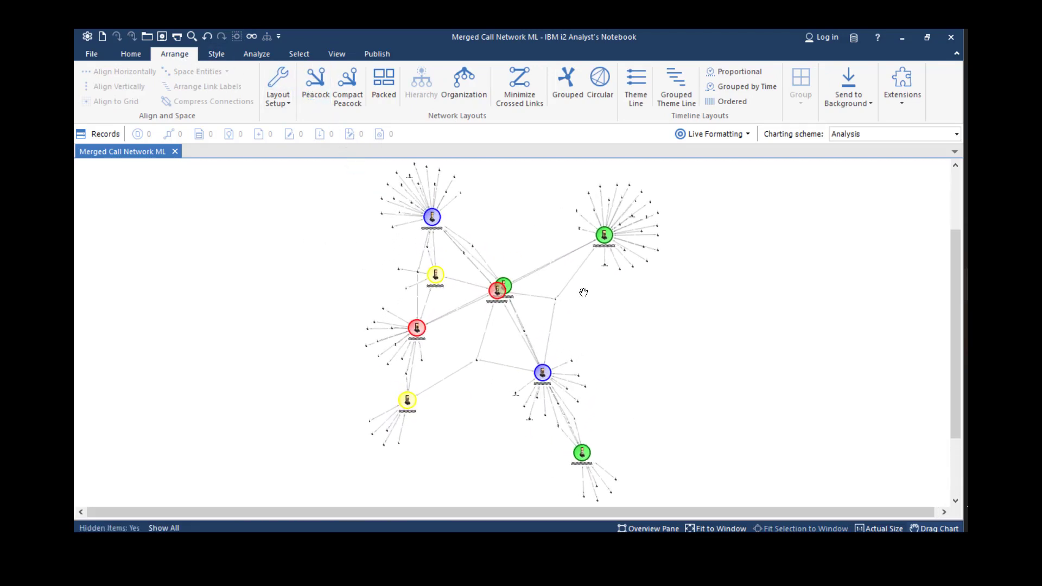
# Step: Select the shortest path between two intermediary phones, then deselect and zoom in on the chart
pyautogui.click(556, 300)
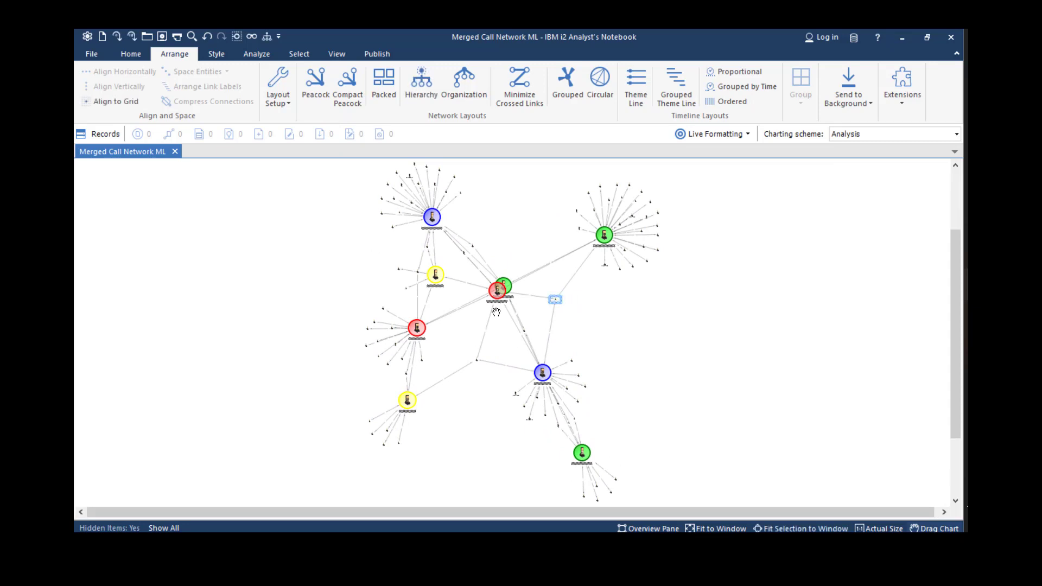
pyautogui.keyDown('ctrl'); pyautogui.click(478, 361); pyautogui.keyUp('ctrl')
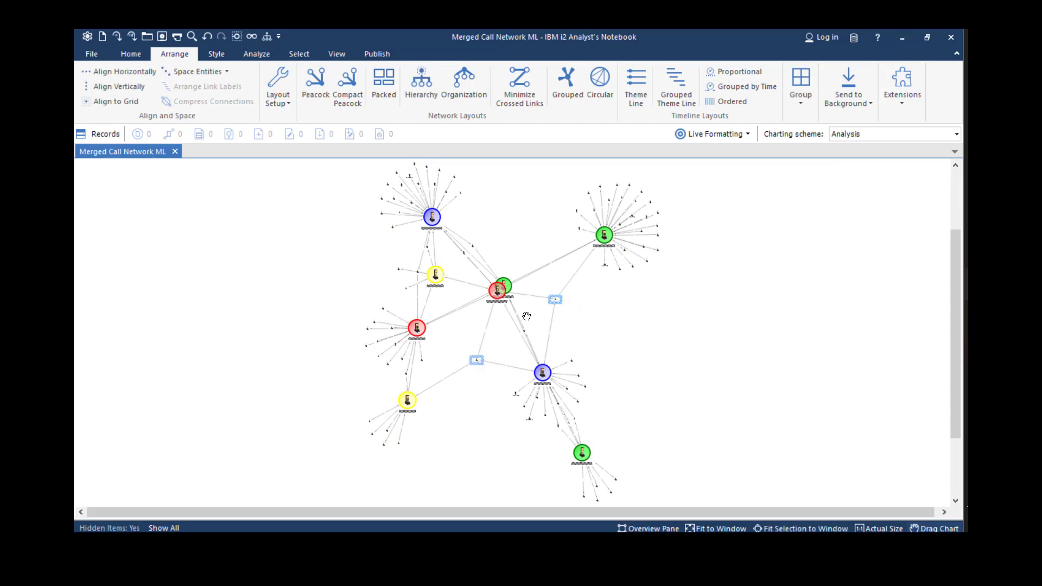
pyautogui.click(237, 37)
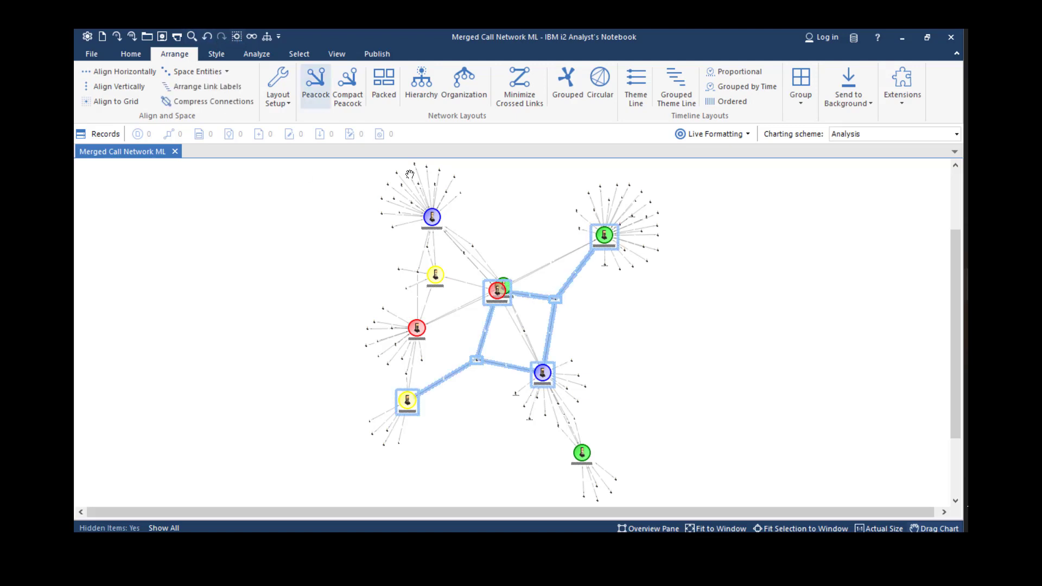
pyautogui.click(626, 324)
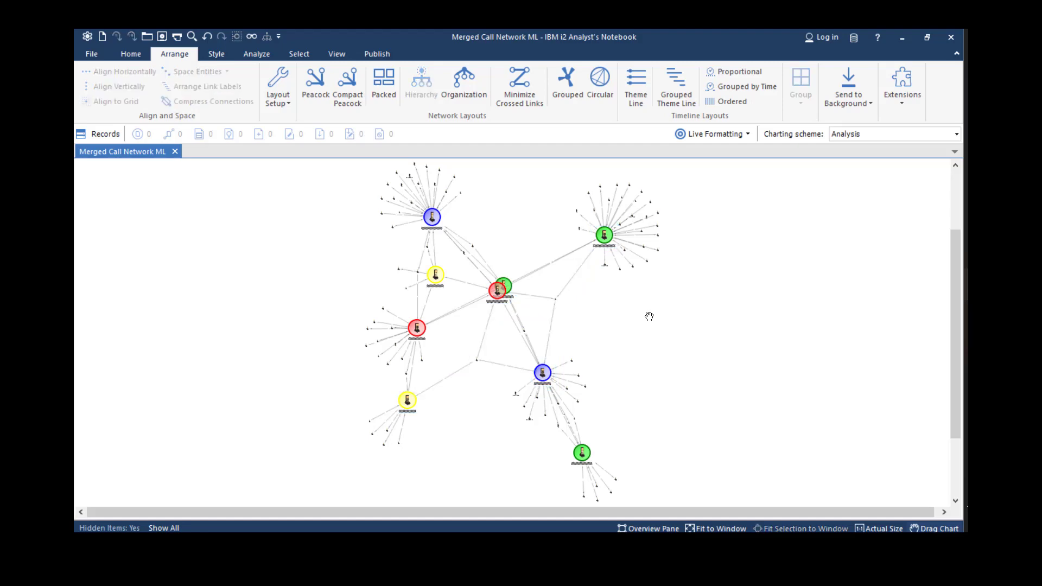
pyautogui.scroll(5, 483, 355)
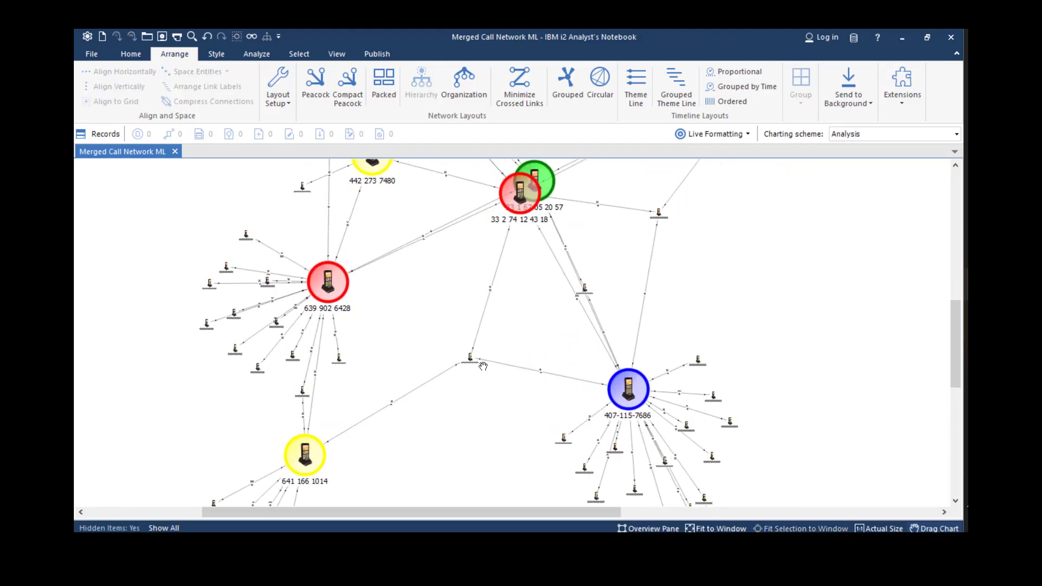